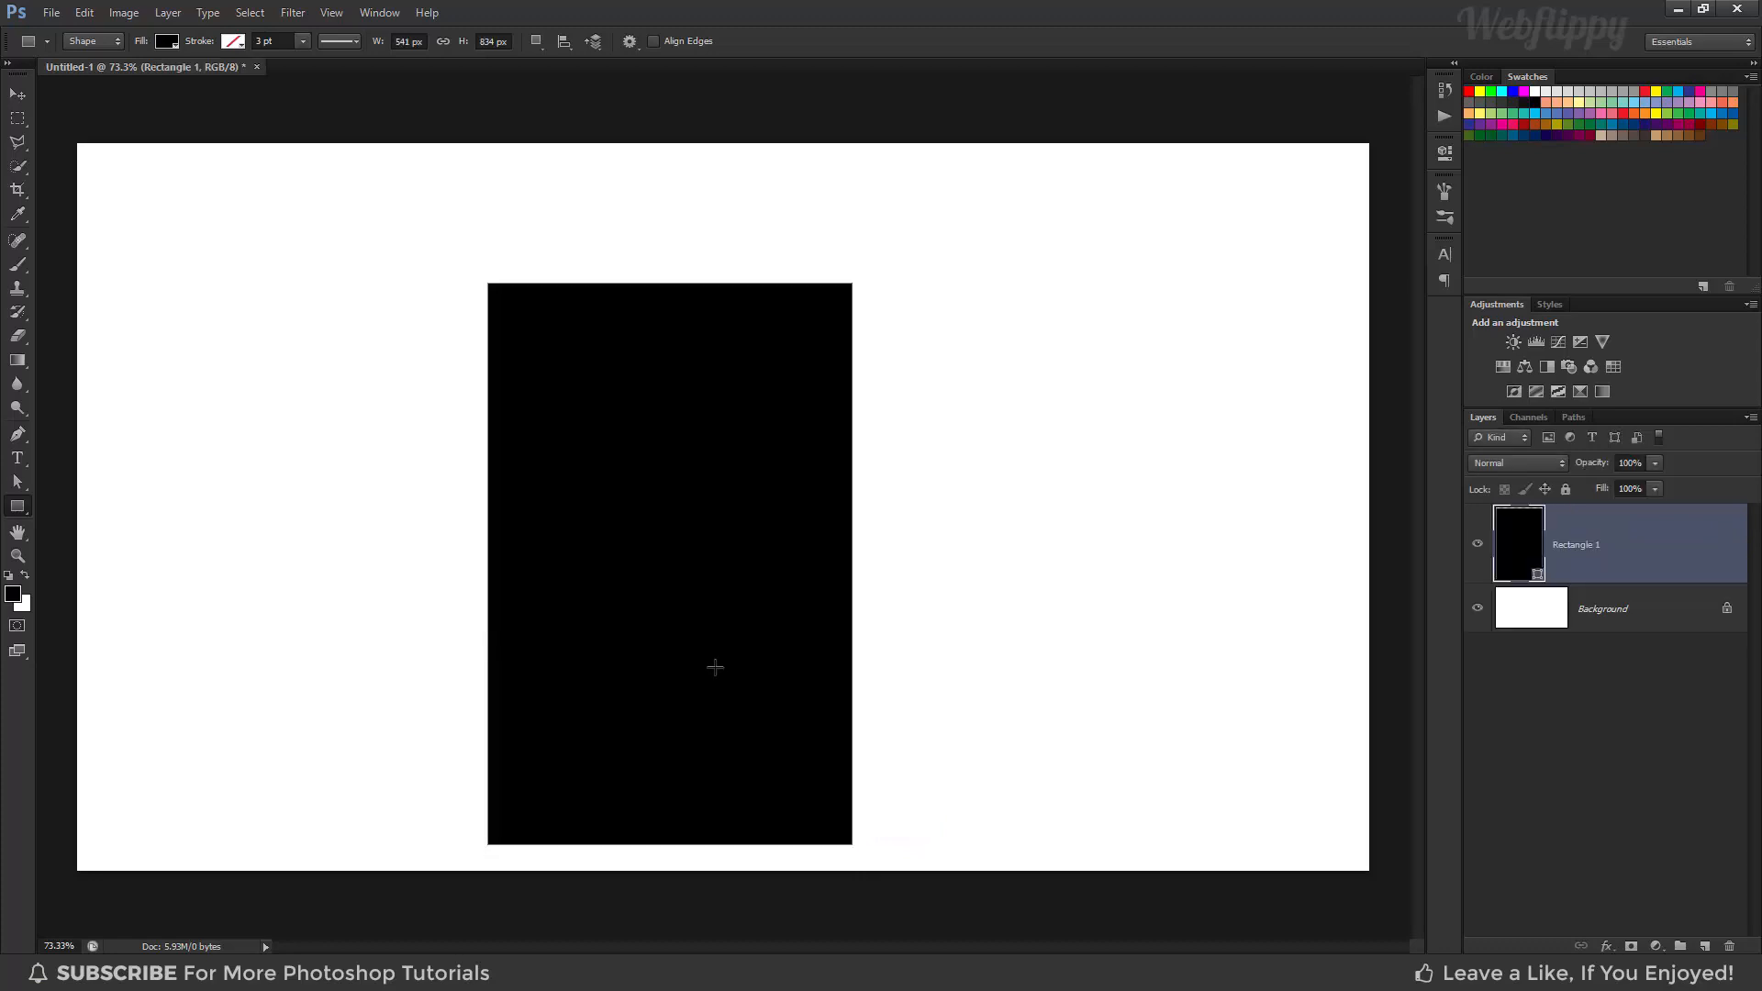
Move the black rectangle up and left to about X 705 px, Y 538 px, and convert its layer to a Smart Object
{"action": "left_click", "coordinate": [18, 94]}
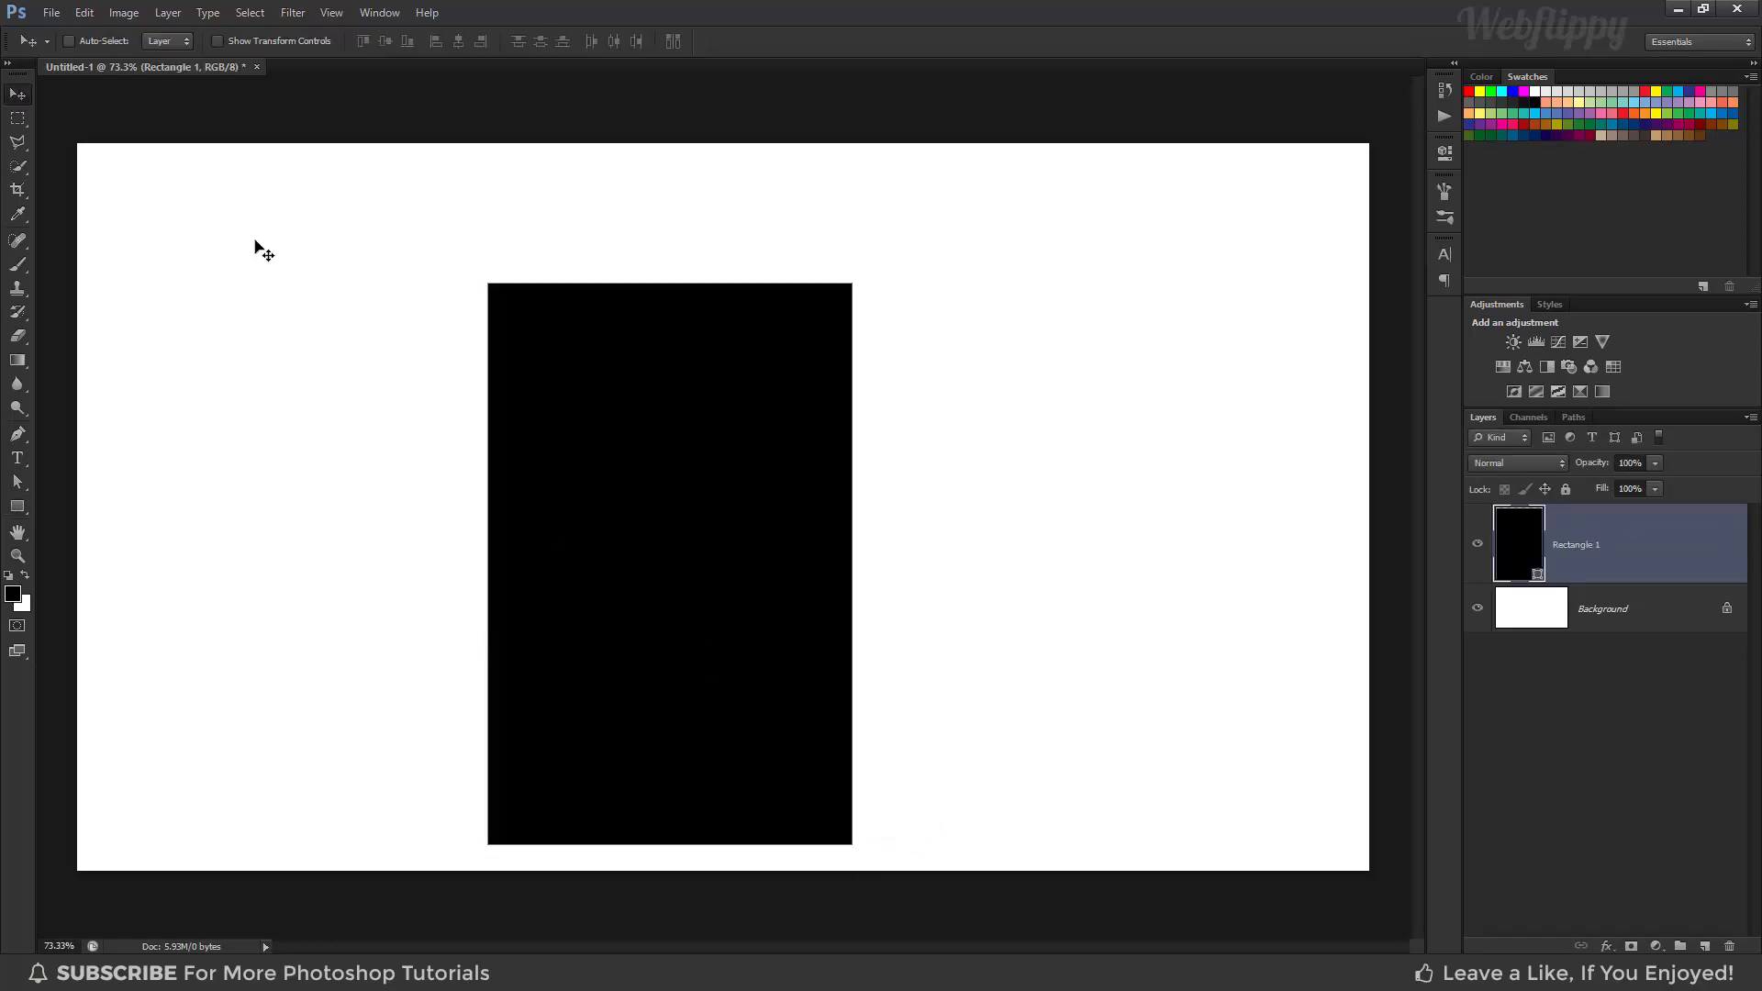
{"action": "left_click_drag", "start_coordinate": [680, 492], "coordinate": [598, 466]}
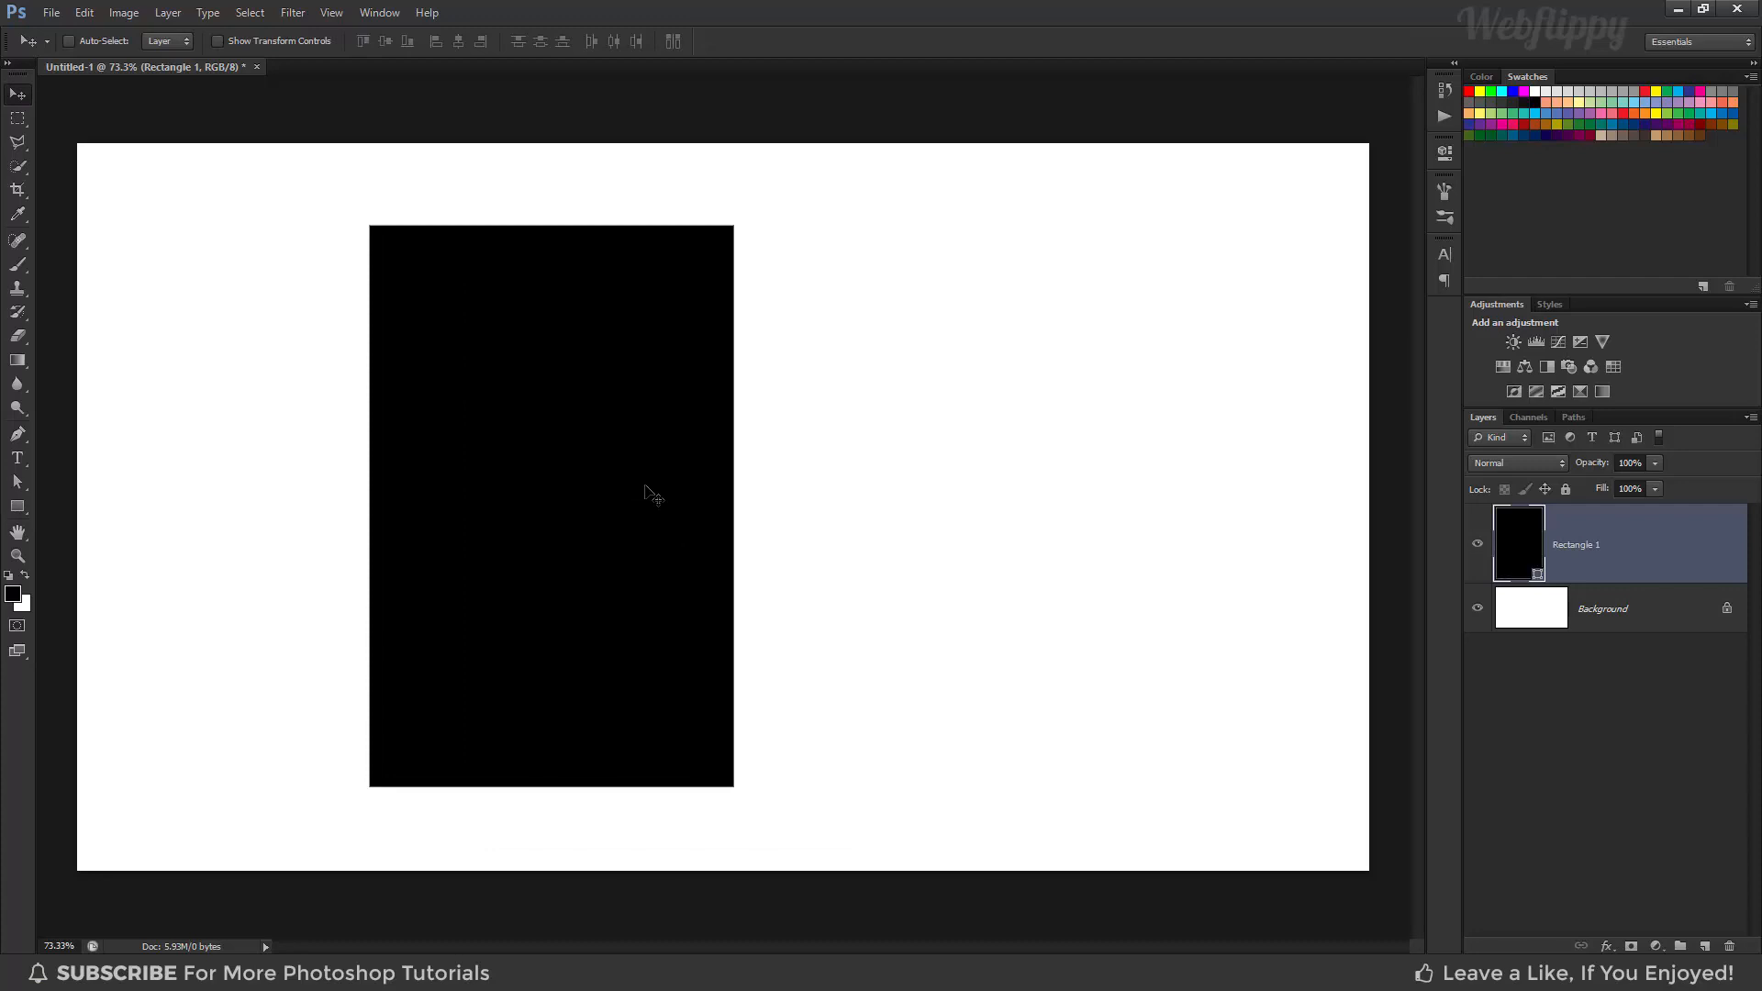
{"action": "right_click", "coordinate": [1602, 542]}
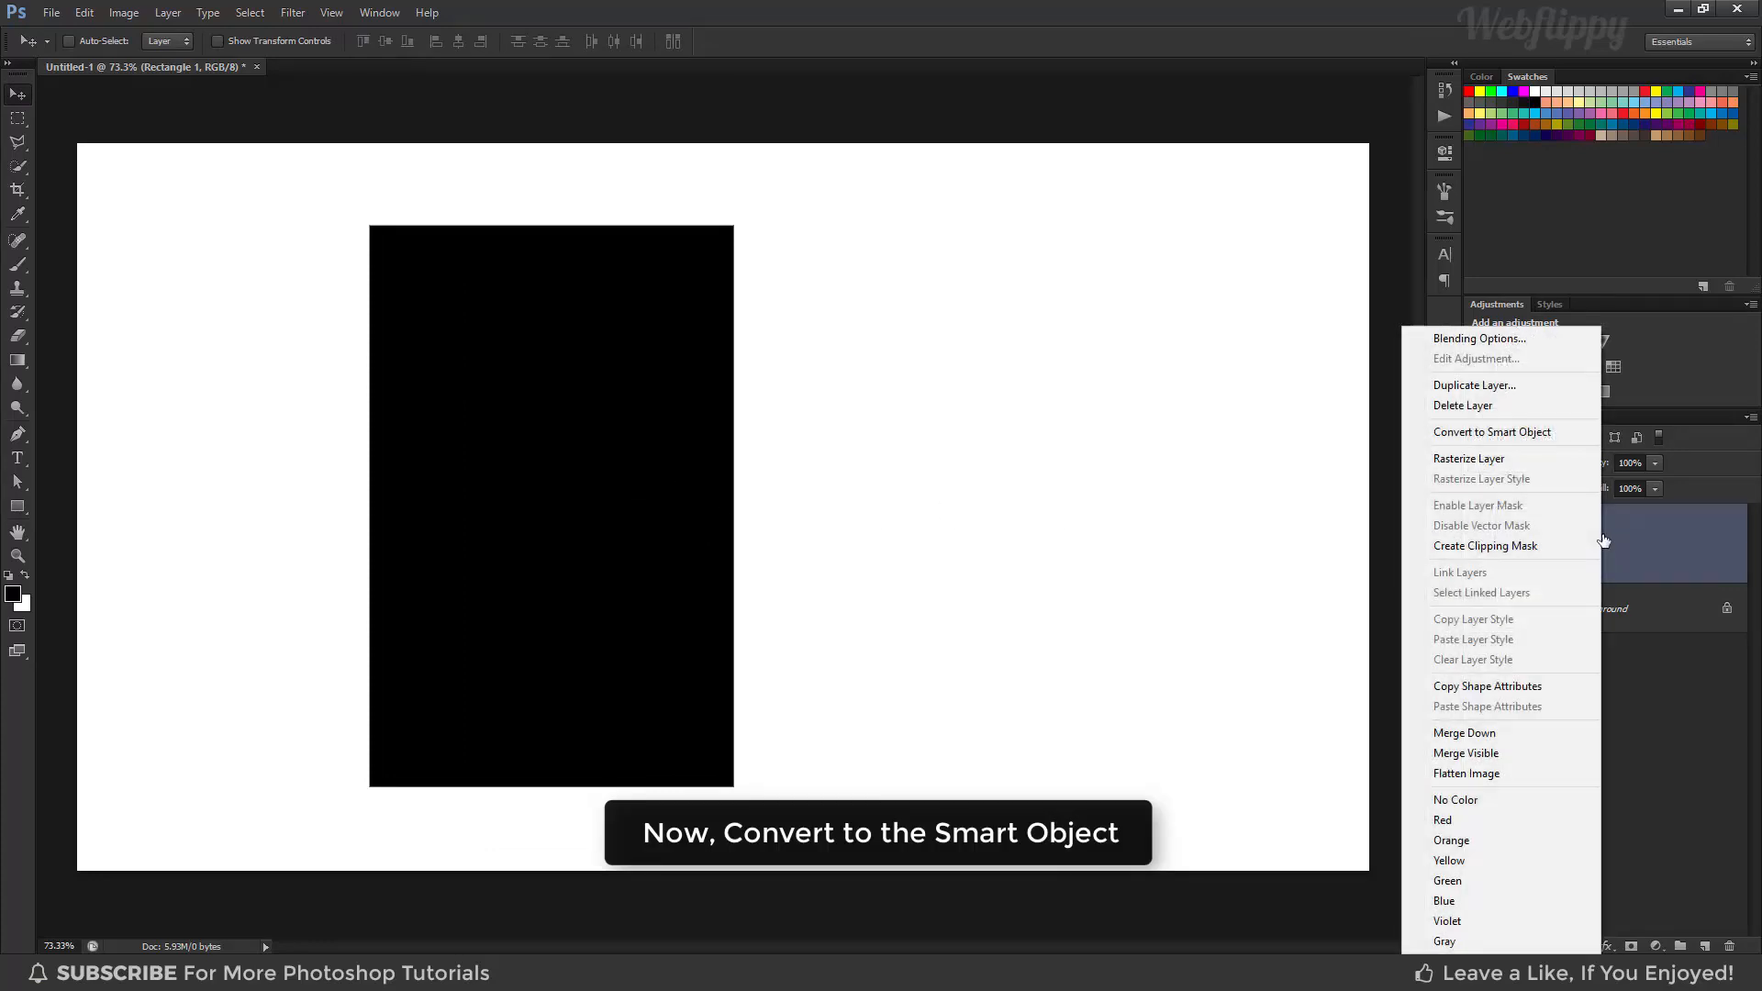
{"action": "left_click", "coordinate": [1509, 440]}
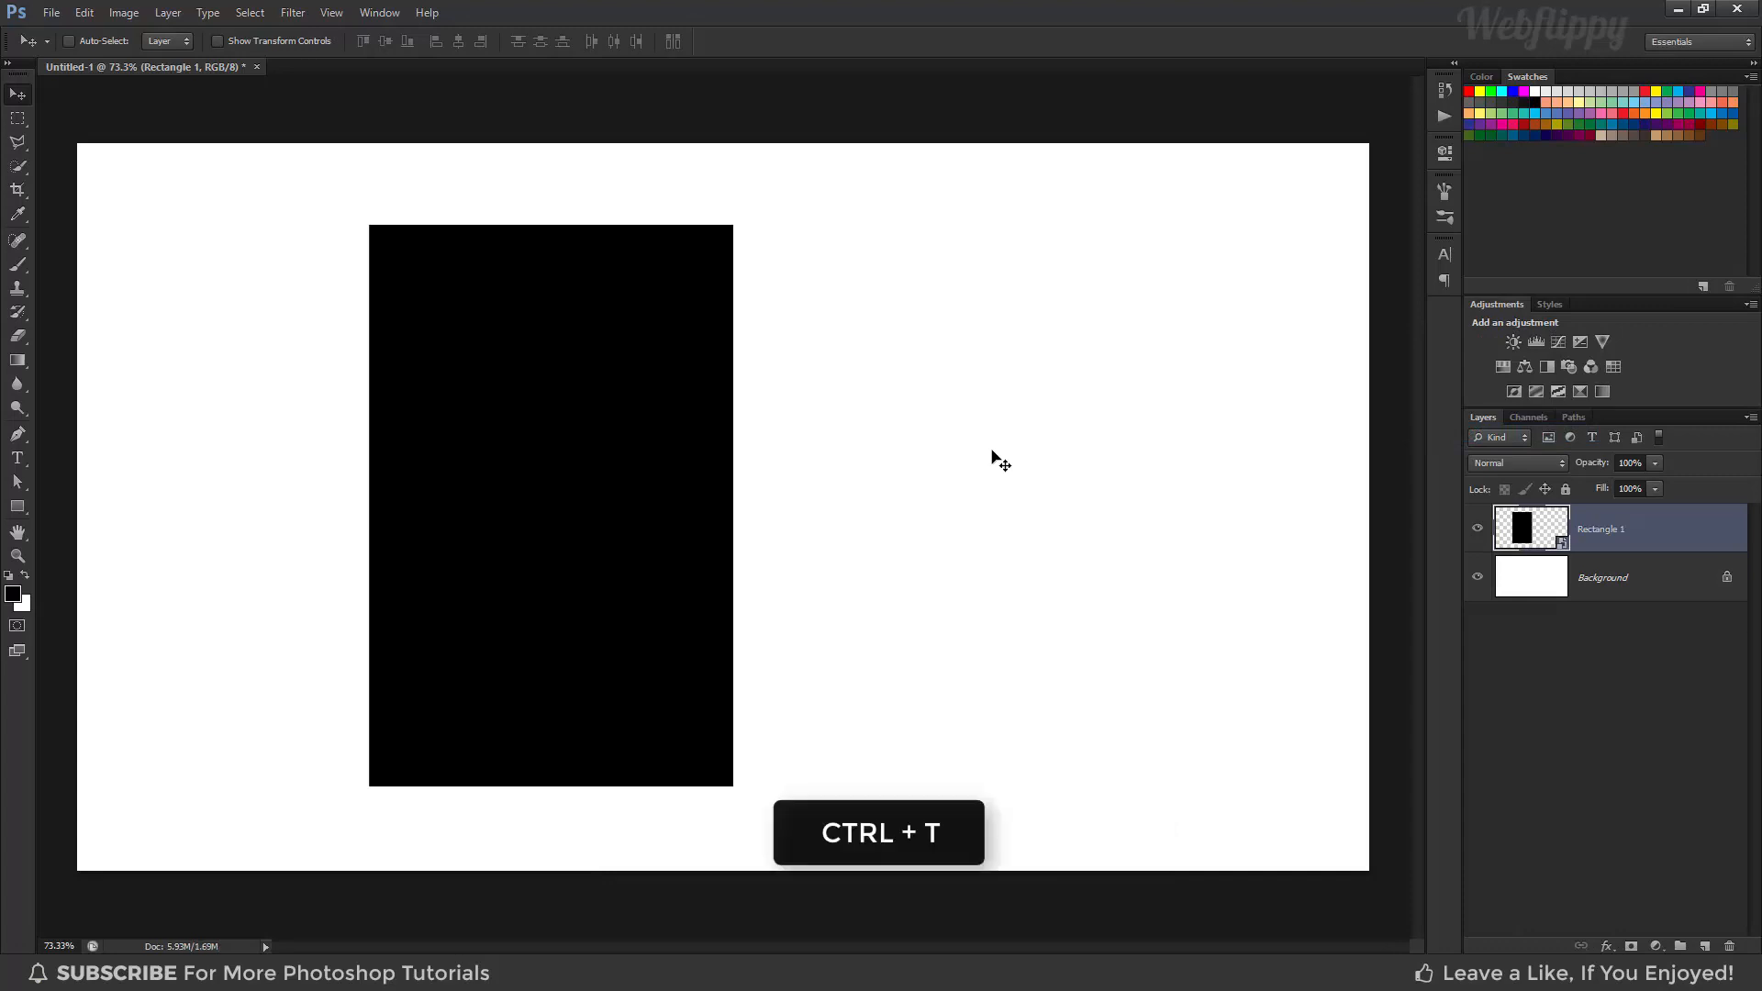
Skew the rectangle symmetrically into a perspective panel, lengthening its right edge to about 116% height and shortening its left edge
{"action": "key", "text": "ctrl+t"}
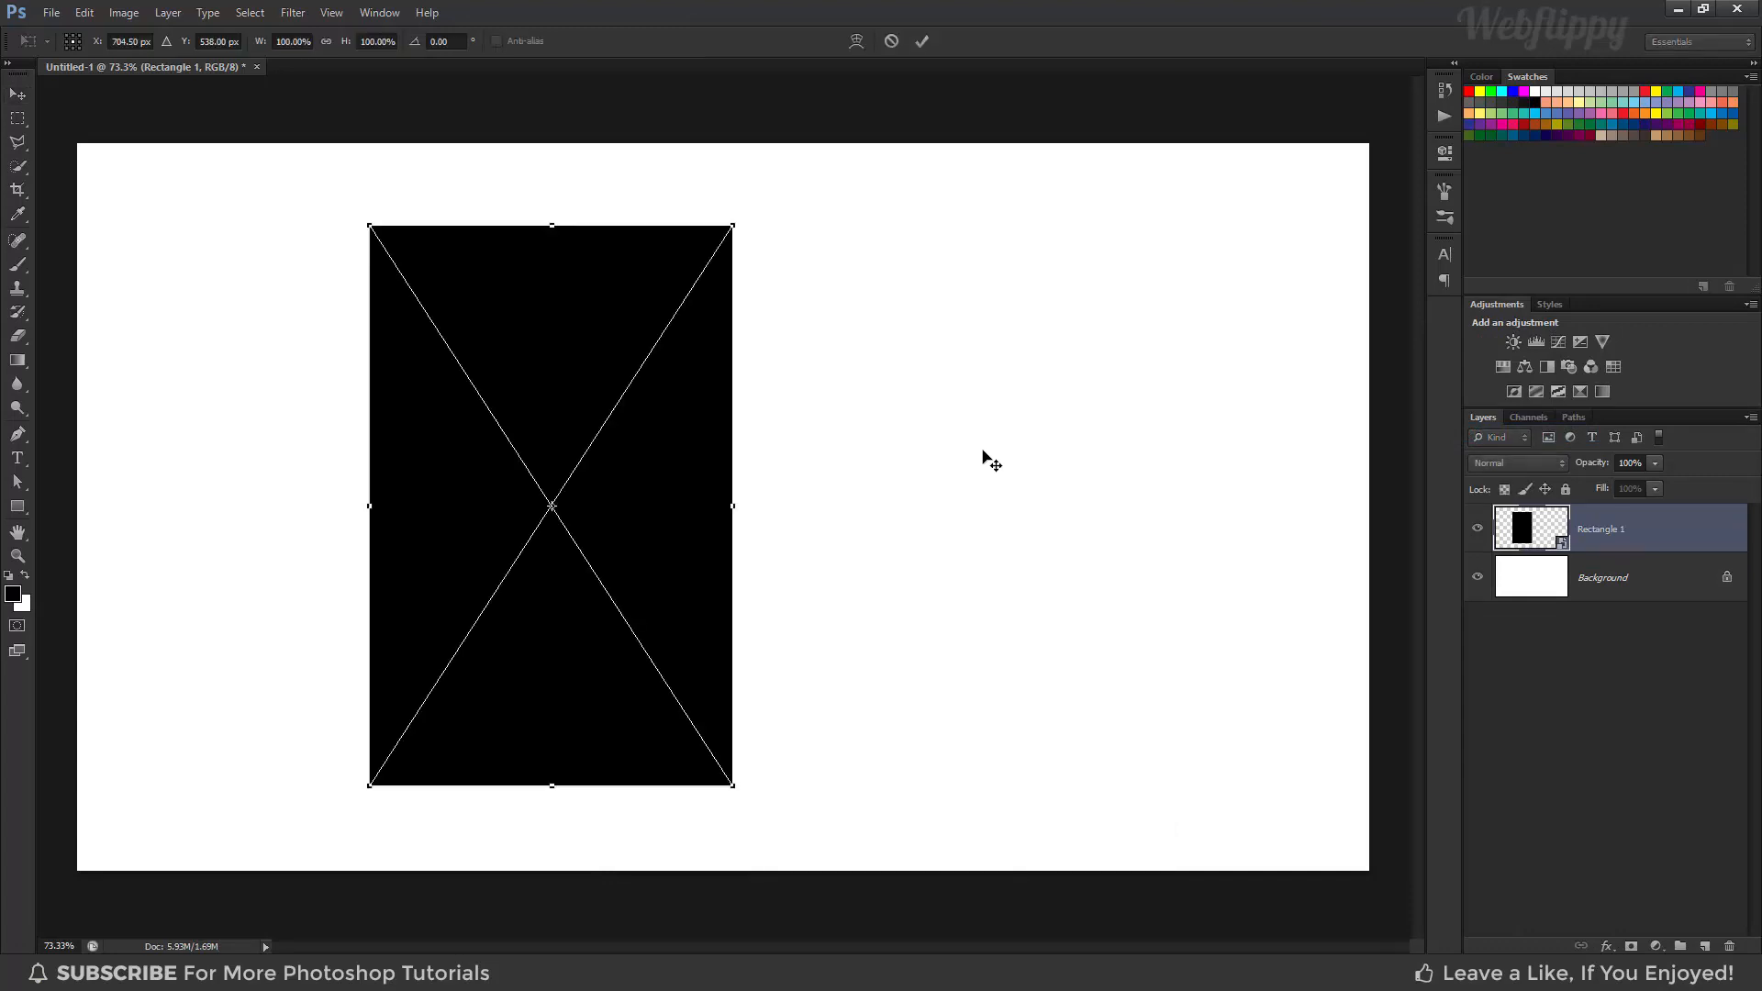
{"action": "right_click", "coordinate": [709, 378]}
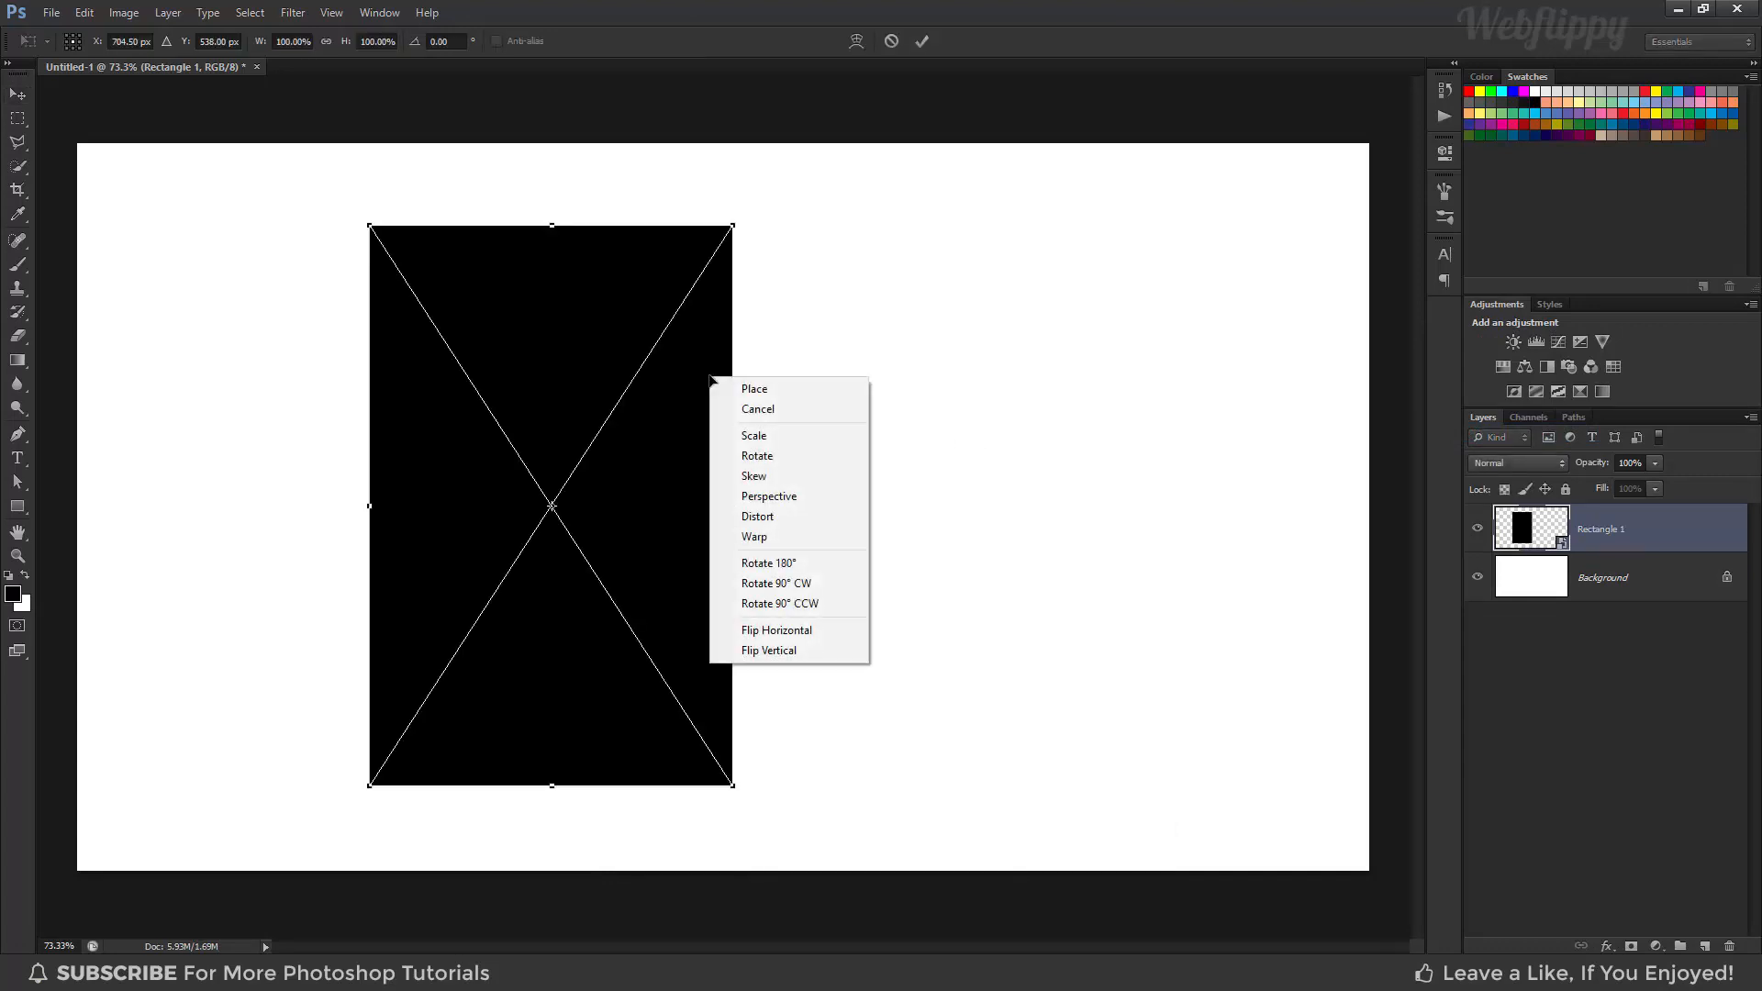
{"action": "left_click", "coordinate": [780, 475]}
{"action": "key", "text": "shift+alt"}
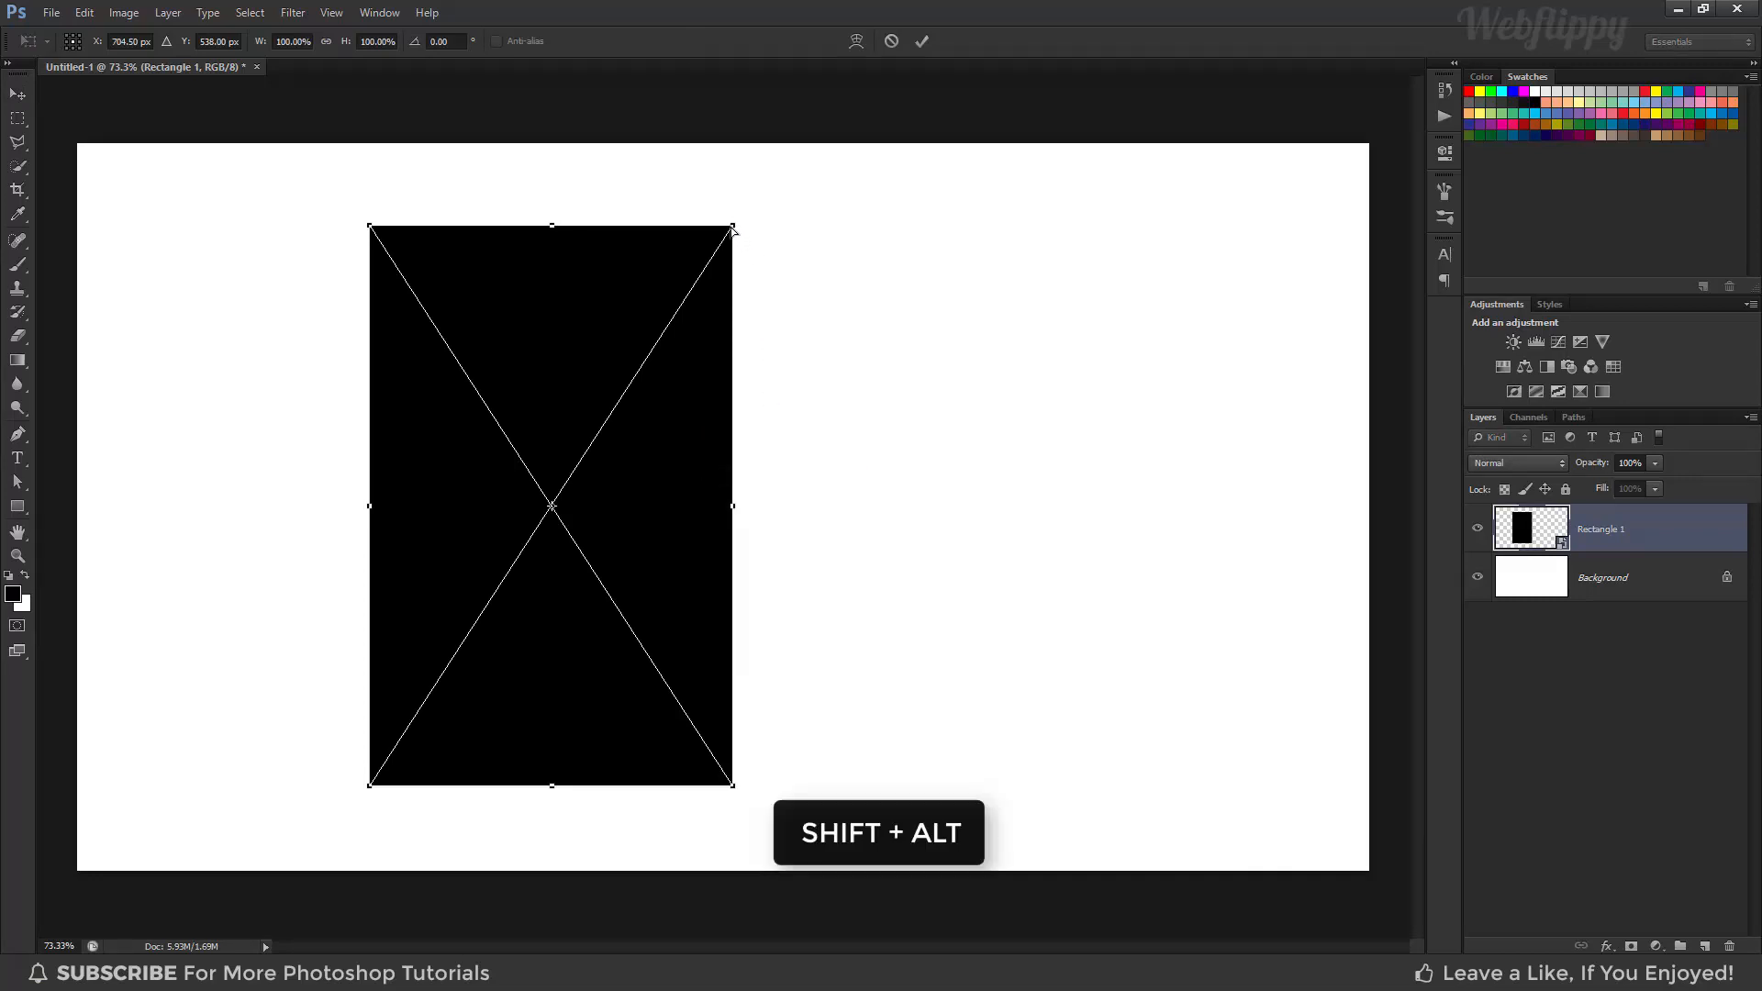
{"action": "left_click_drag", "start_coordinate": [734, 227], "coordinate": [735, 187]}
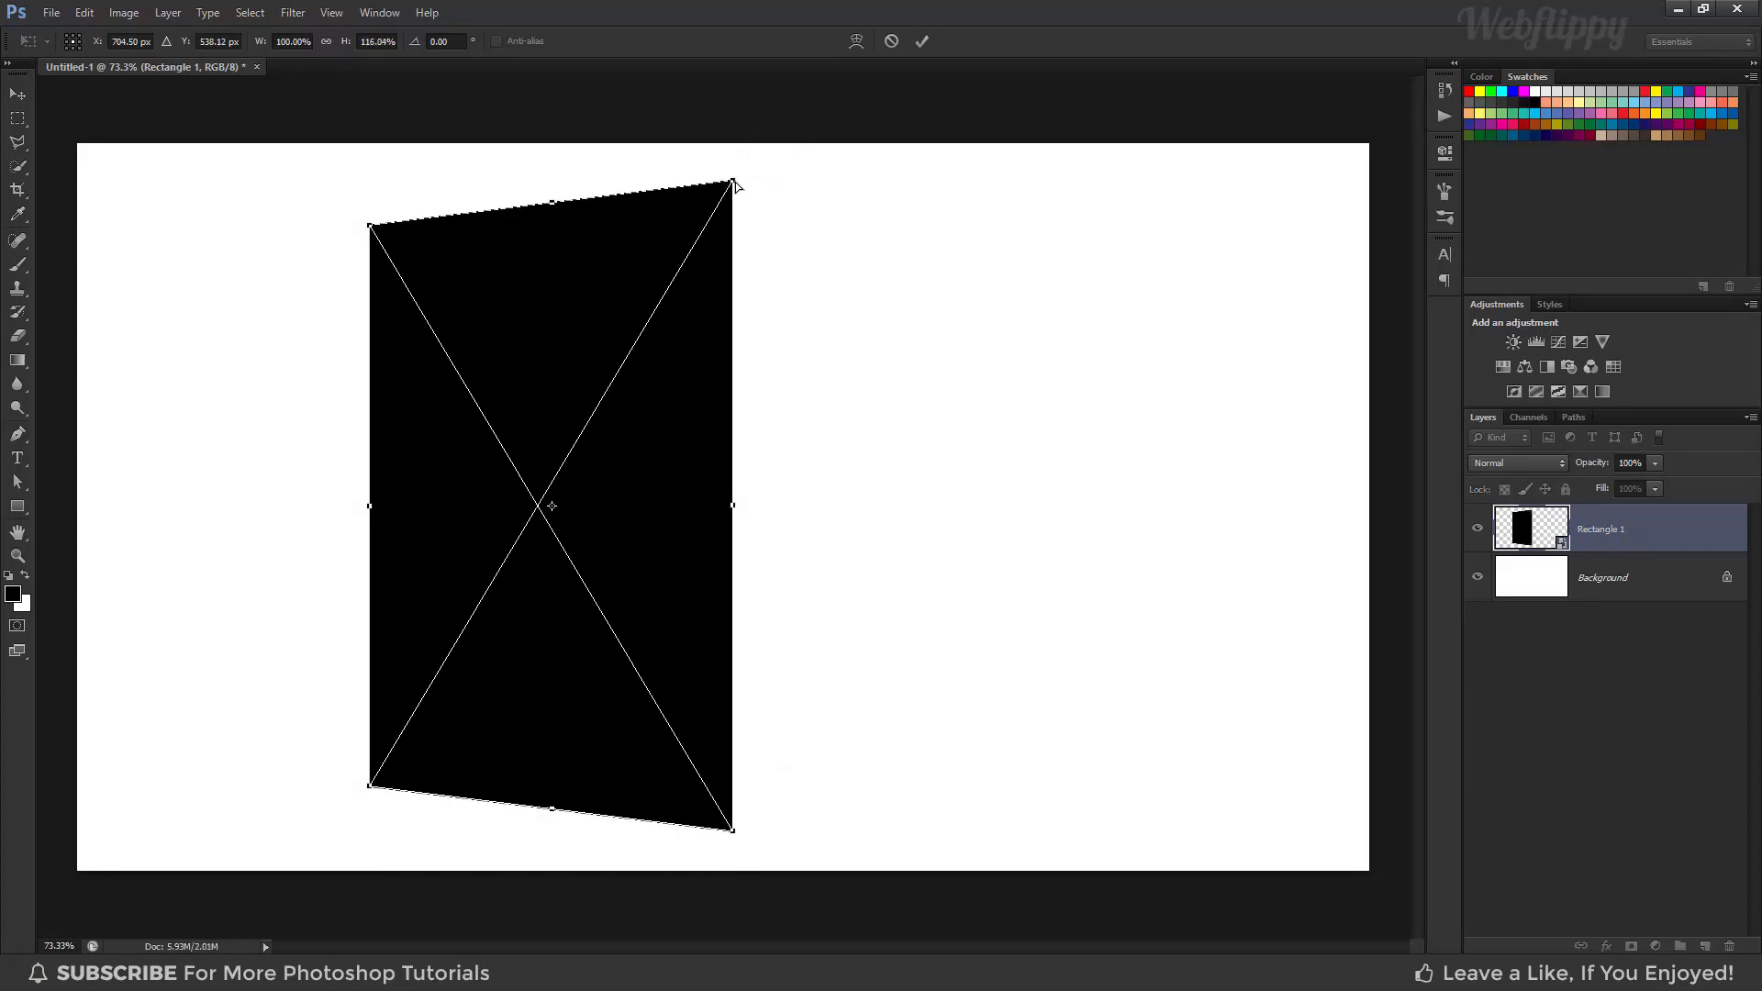
{"action": "key", "text": "shift+alt"}
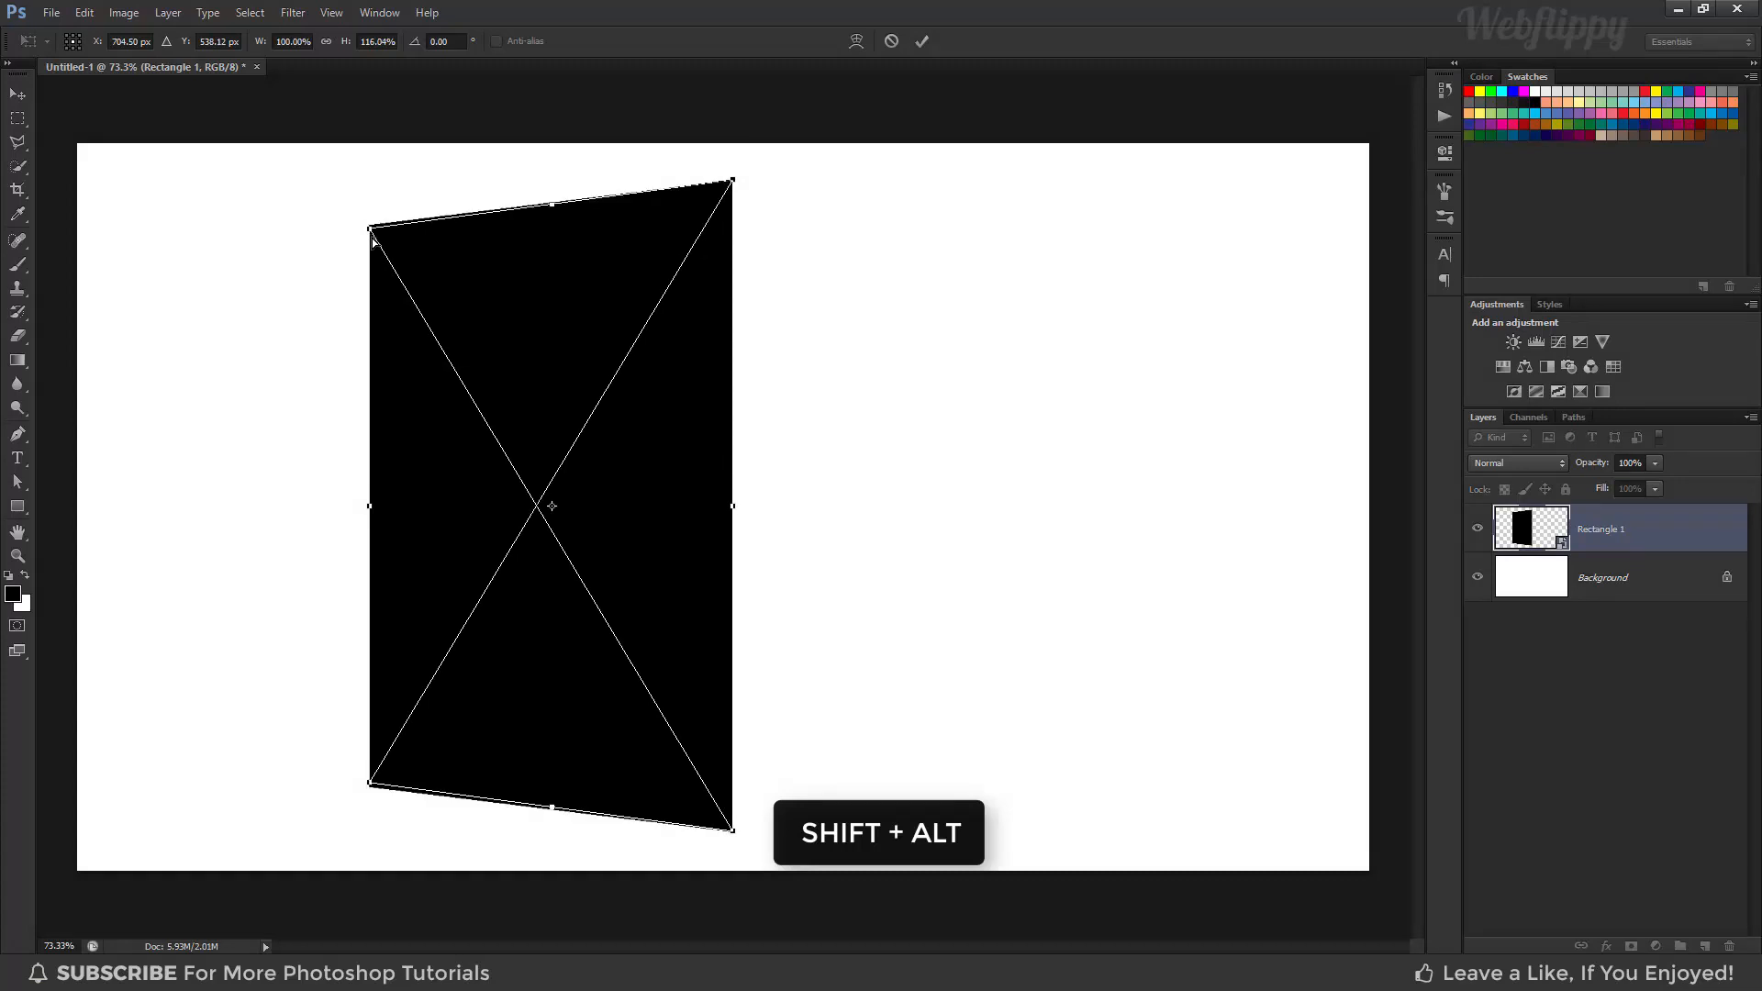
{"action": "left_click_drag", "start_coordinate": [372, 228], "coordinate": [375, 263]}
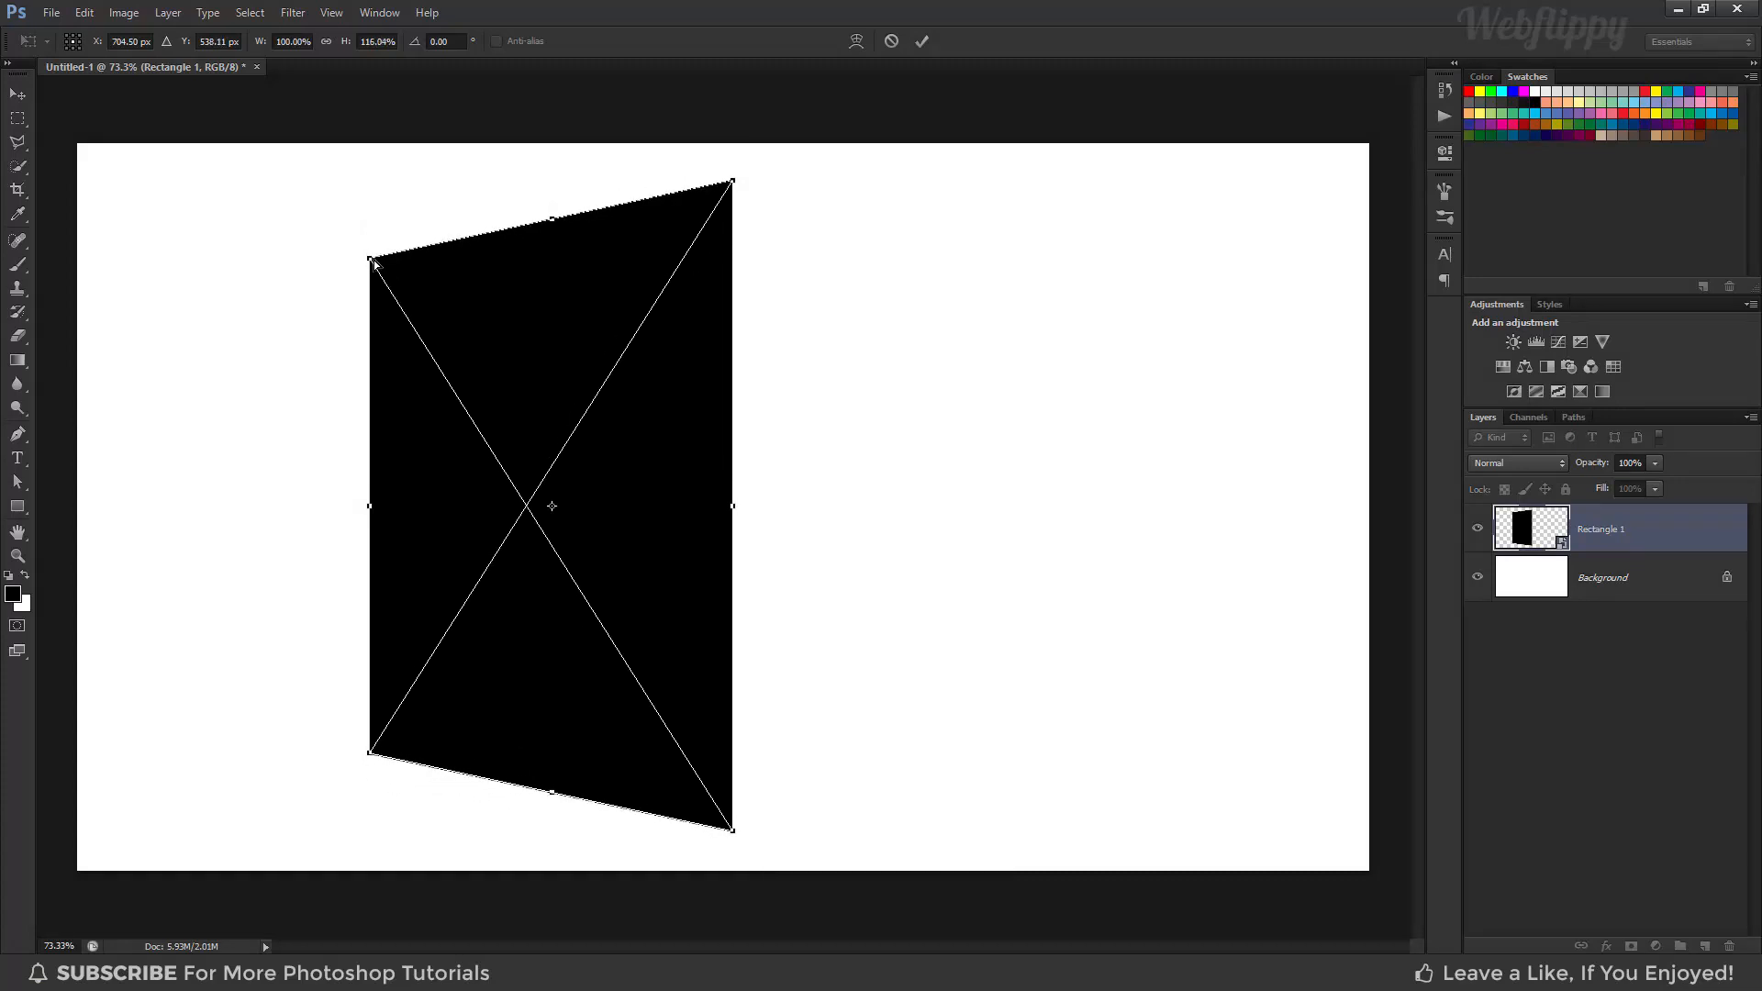
Scale the skewed panel from its right side to about 75.6% width and apply the transform
{"action": "right_click", "coordinate": [649, 400]}
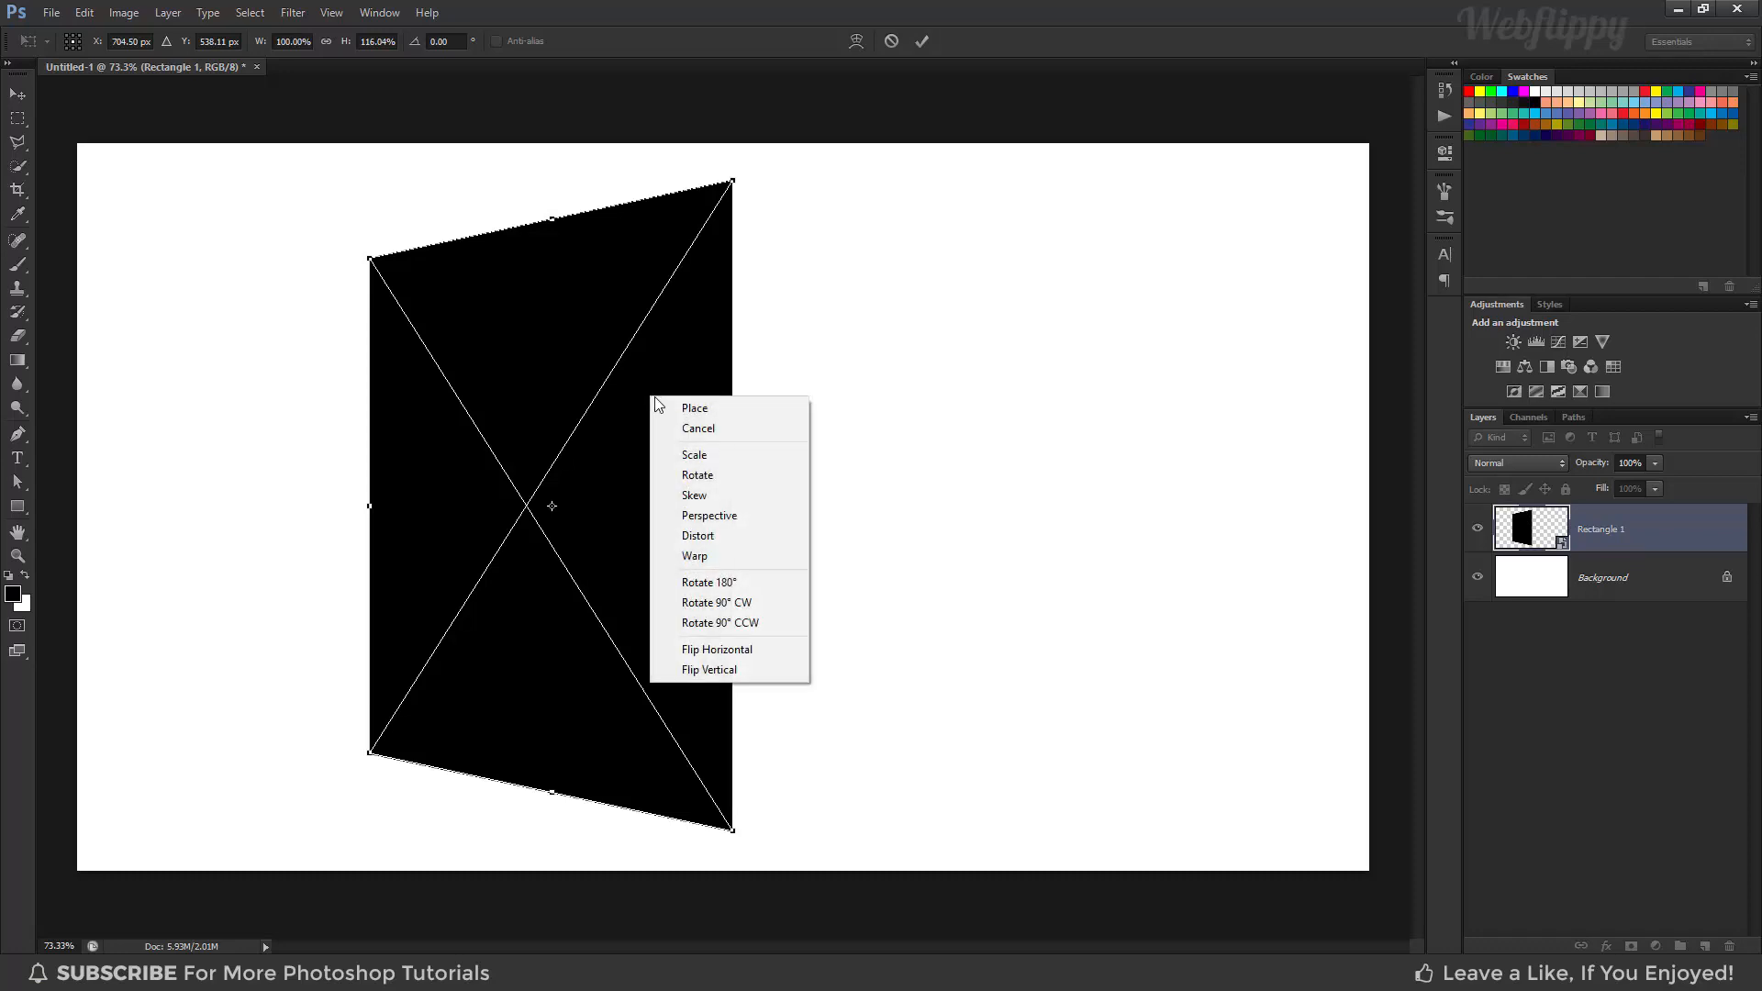
{"action": "left_click", "coordinate": [723, 455]}
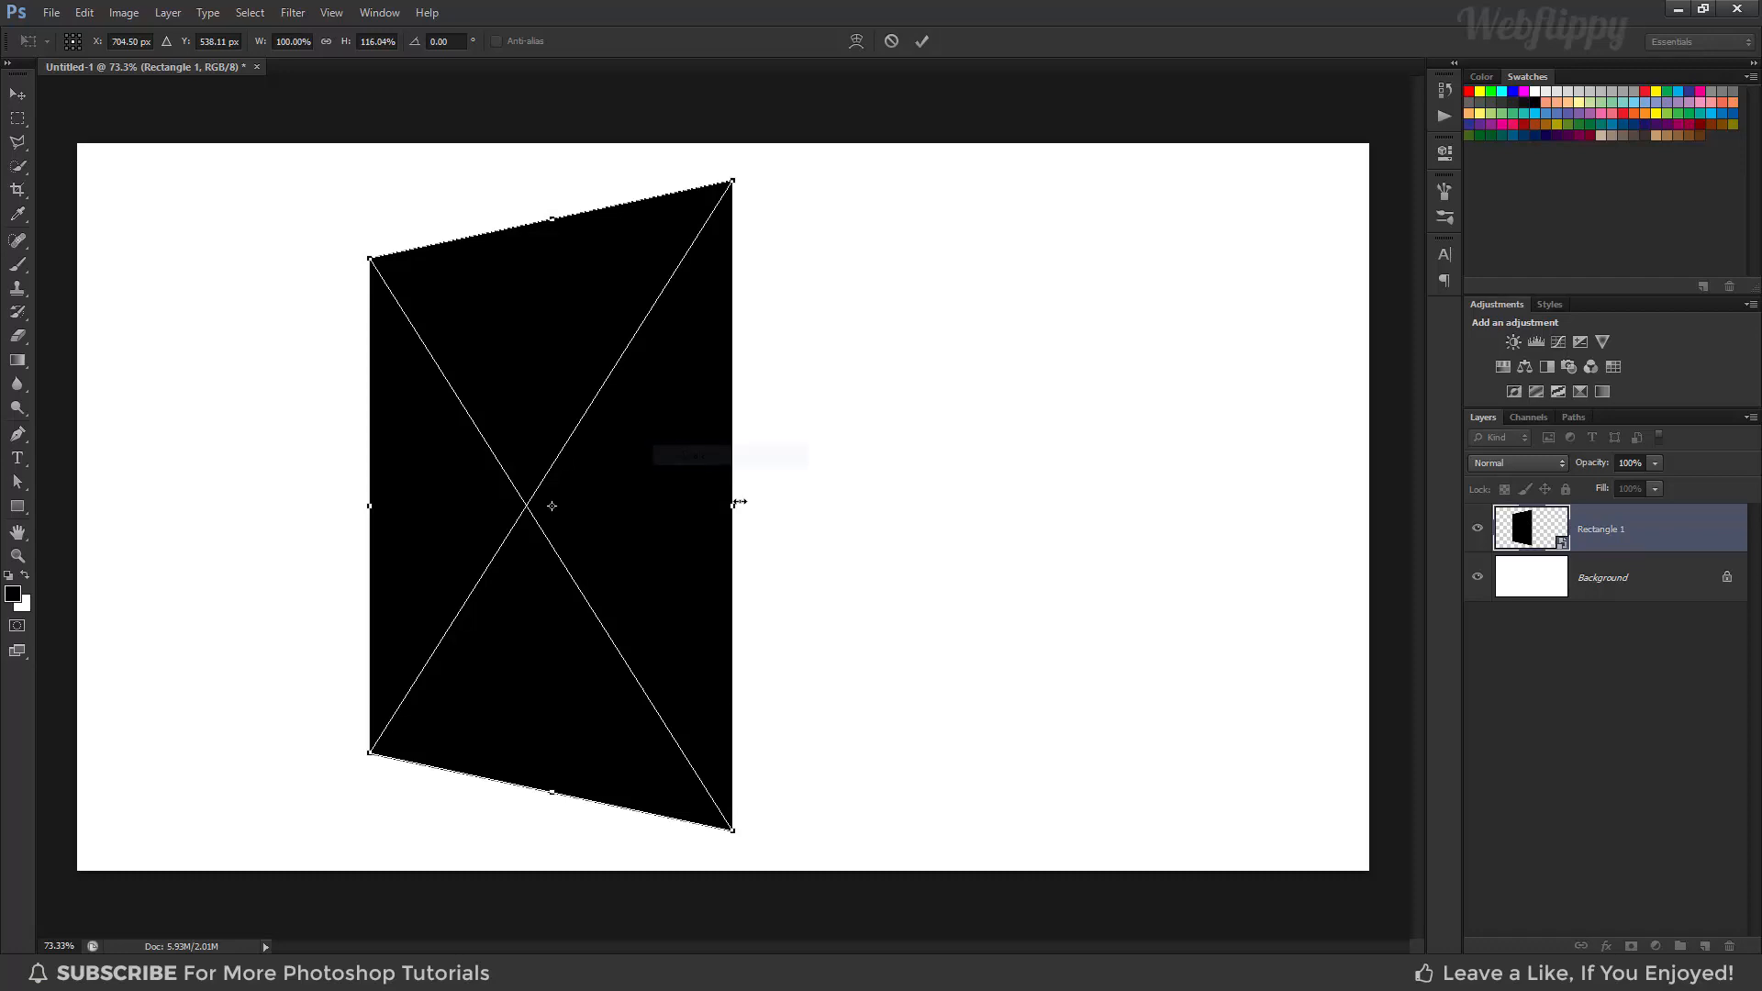
{"action": "left_click_drag", "start_coordinate": [732, 506], "coordinate": [649, 514]}
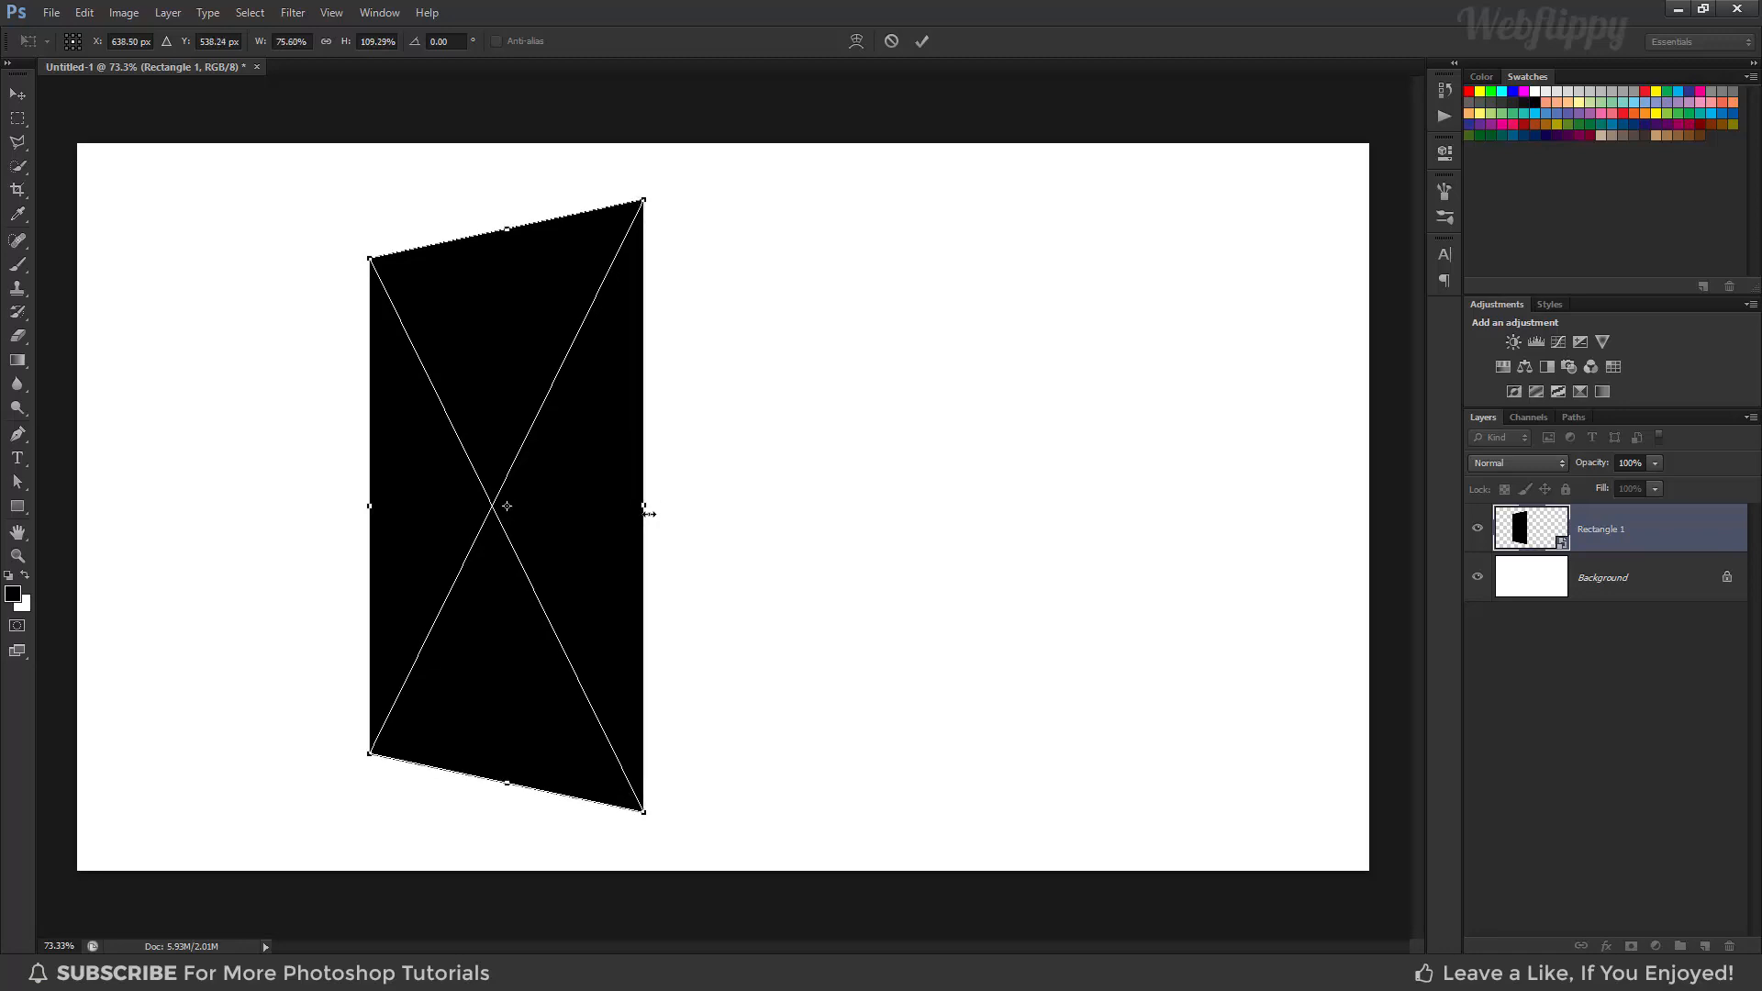
{"action": "left_click", "coordinate": [922, 43]}
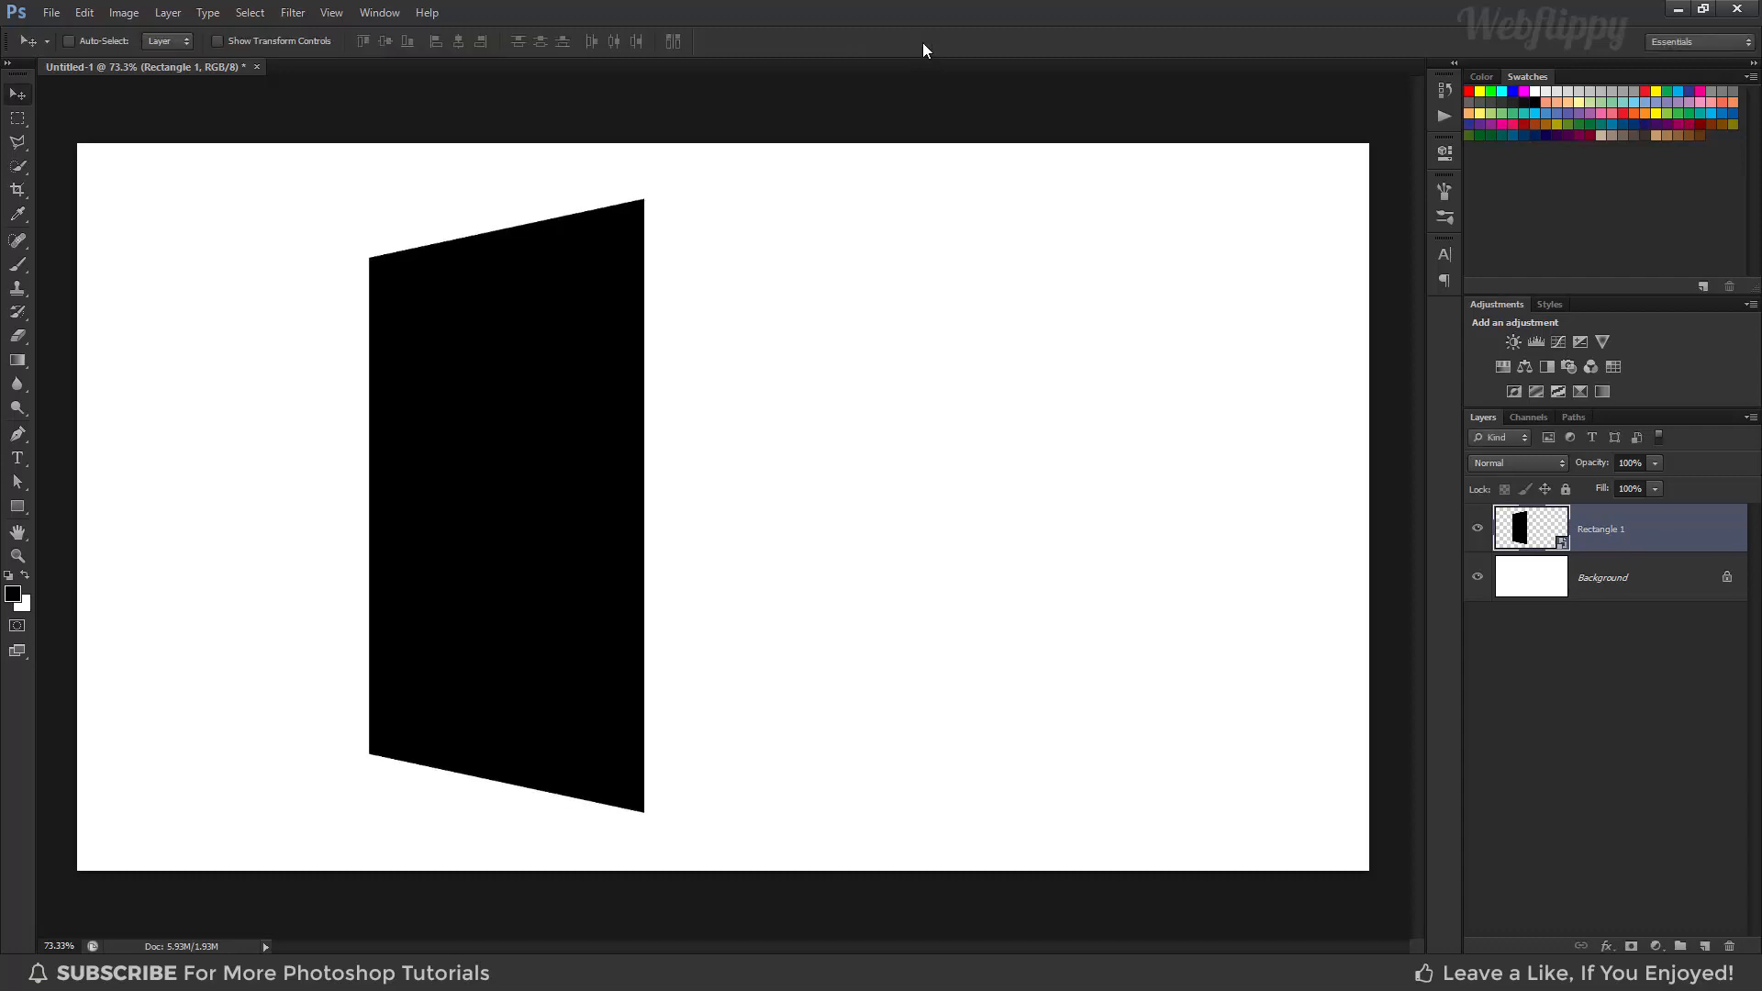
Make a New Smart Object via Copy of the panel and shift the original straight right so it partly overlaps behind the copy
{"action": "right_click", "coordinate": [1685, 532]}
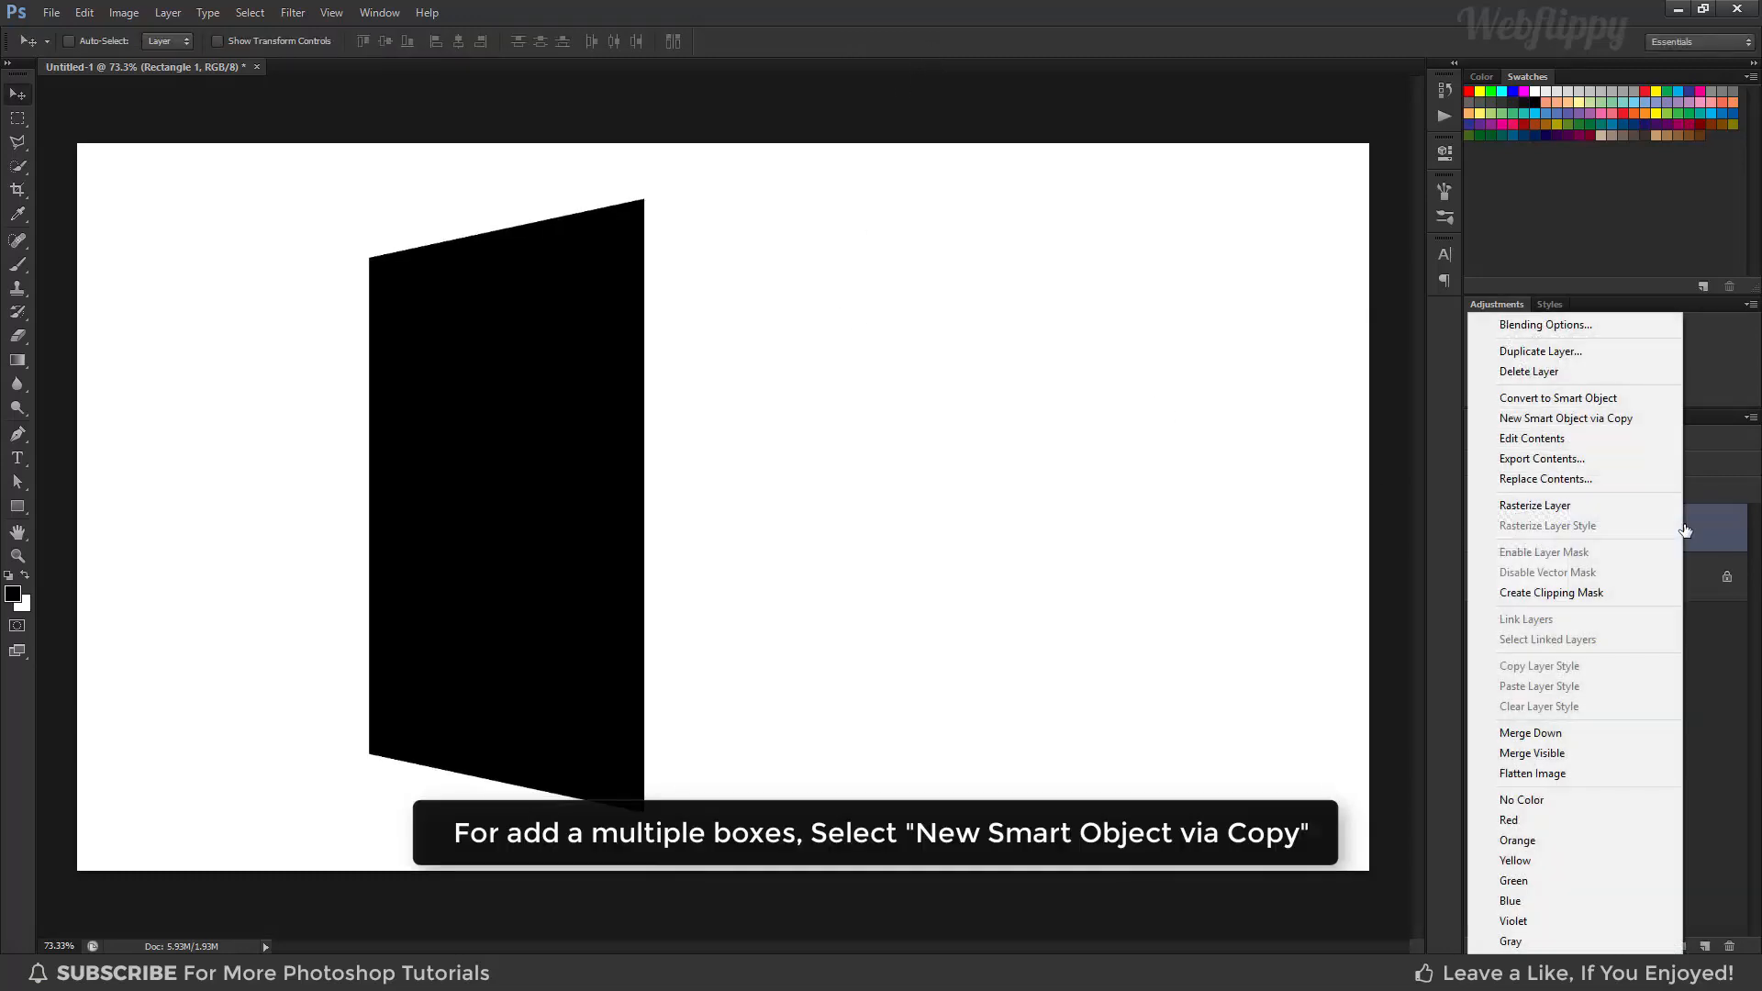
{"action": "left_click", "coordinate": [1584, 420]}
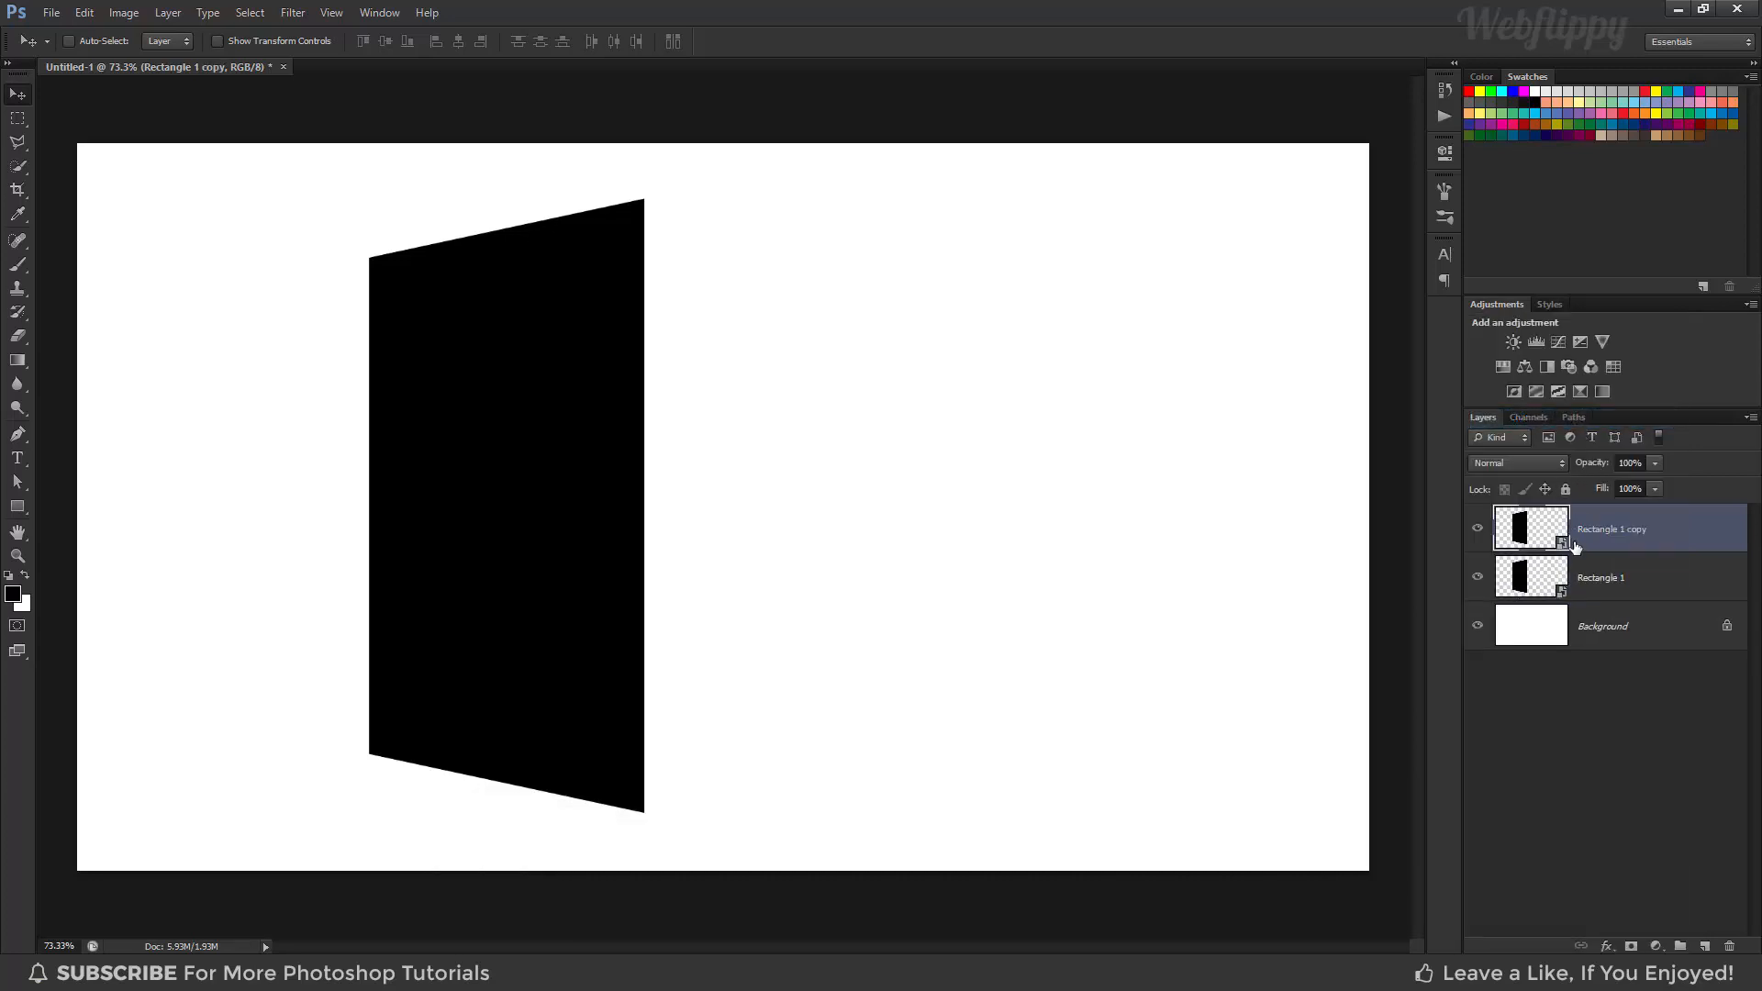
{"action": "left_click", "coordinate": [1586, 583]}
{"action": "key", "text": "shift"}
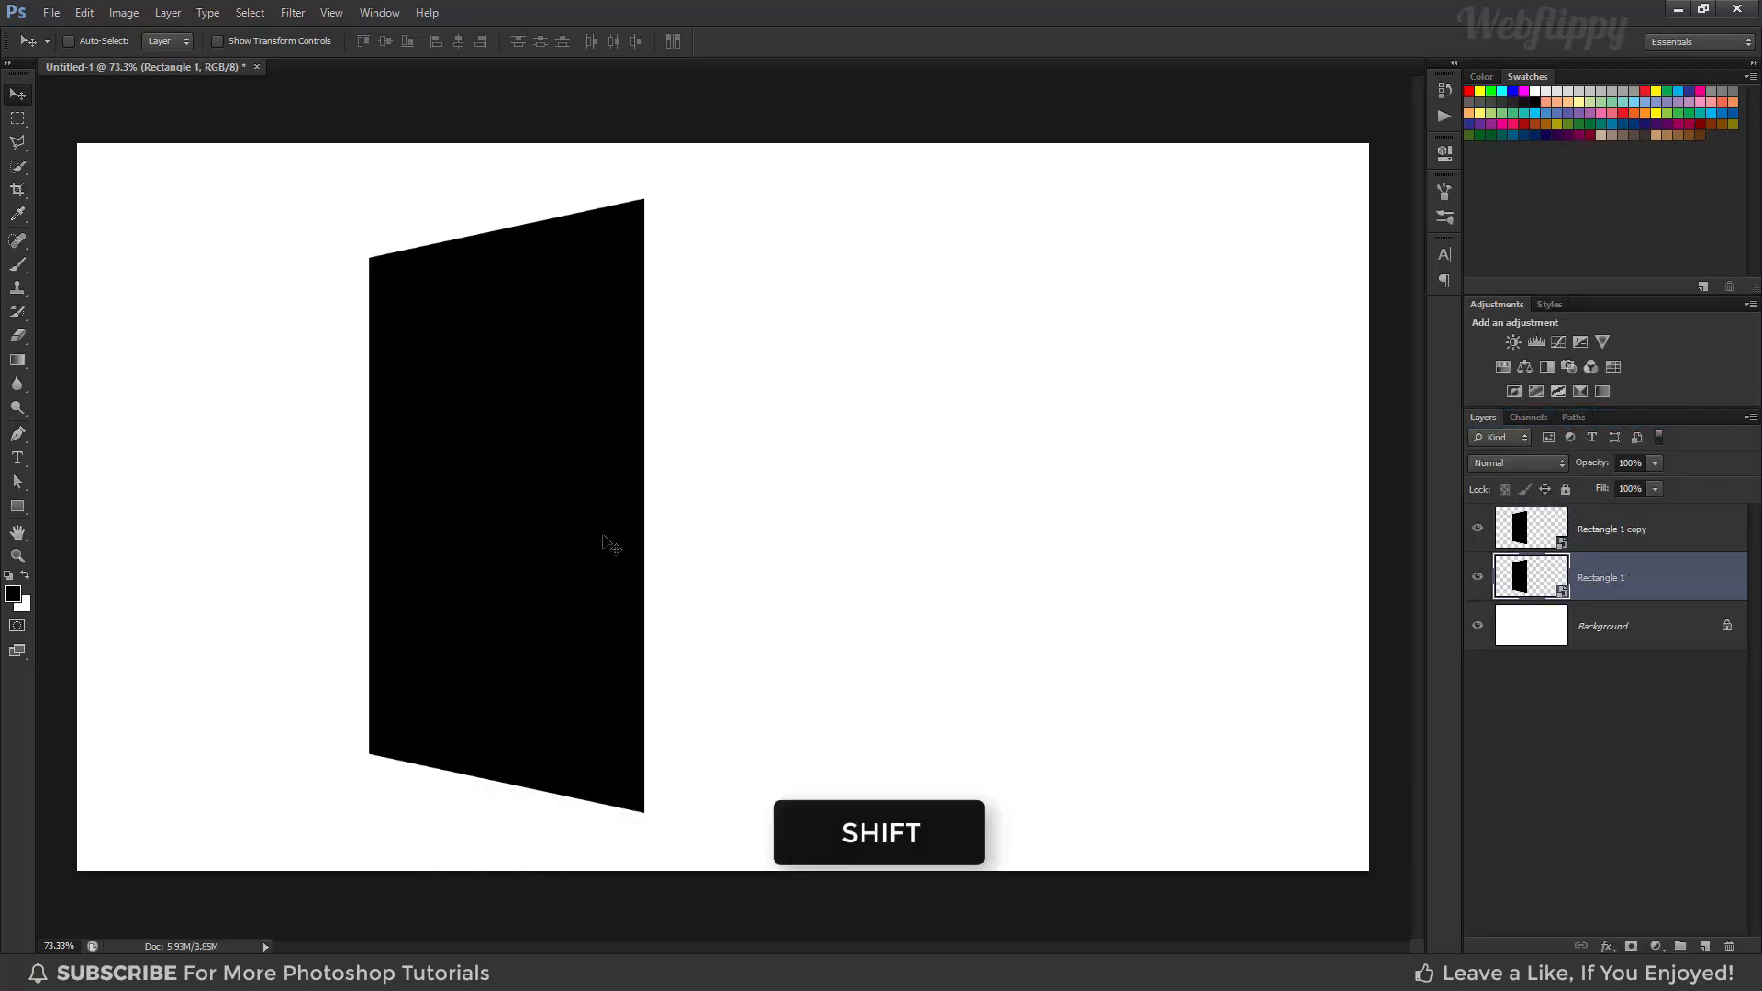
{"action": "left_click_drag", "start_coordinate": [601, 537], "coordinate": [813, 536]}
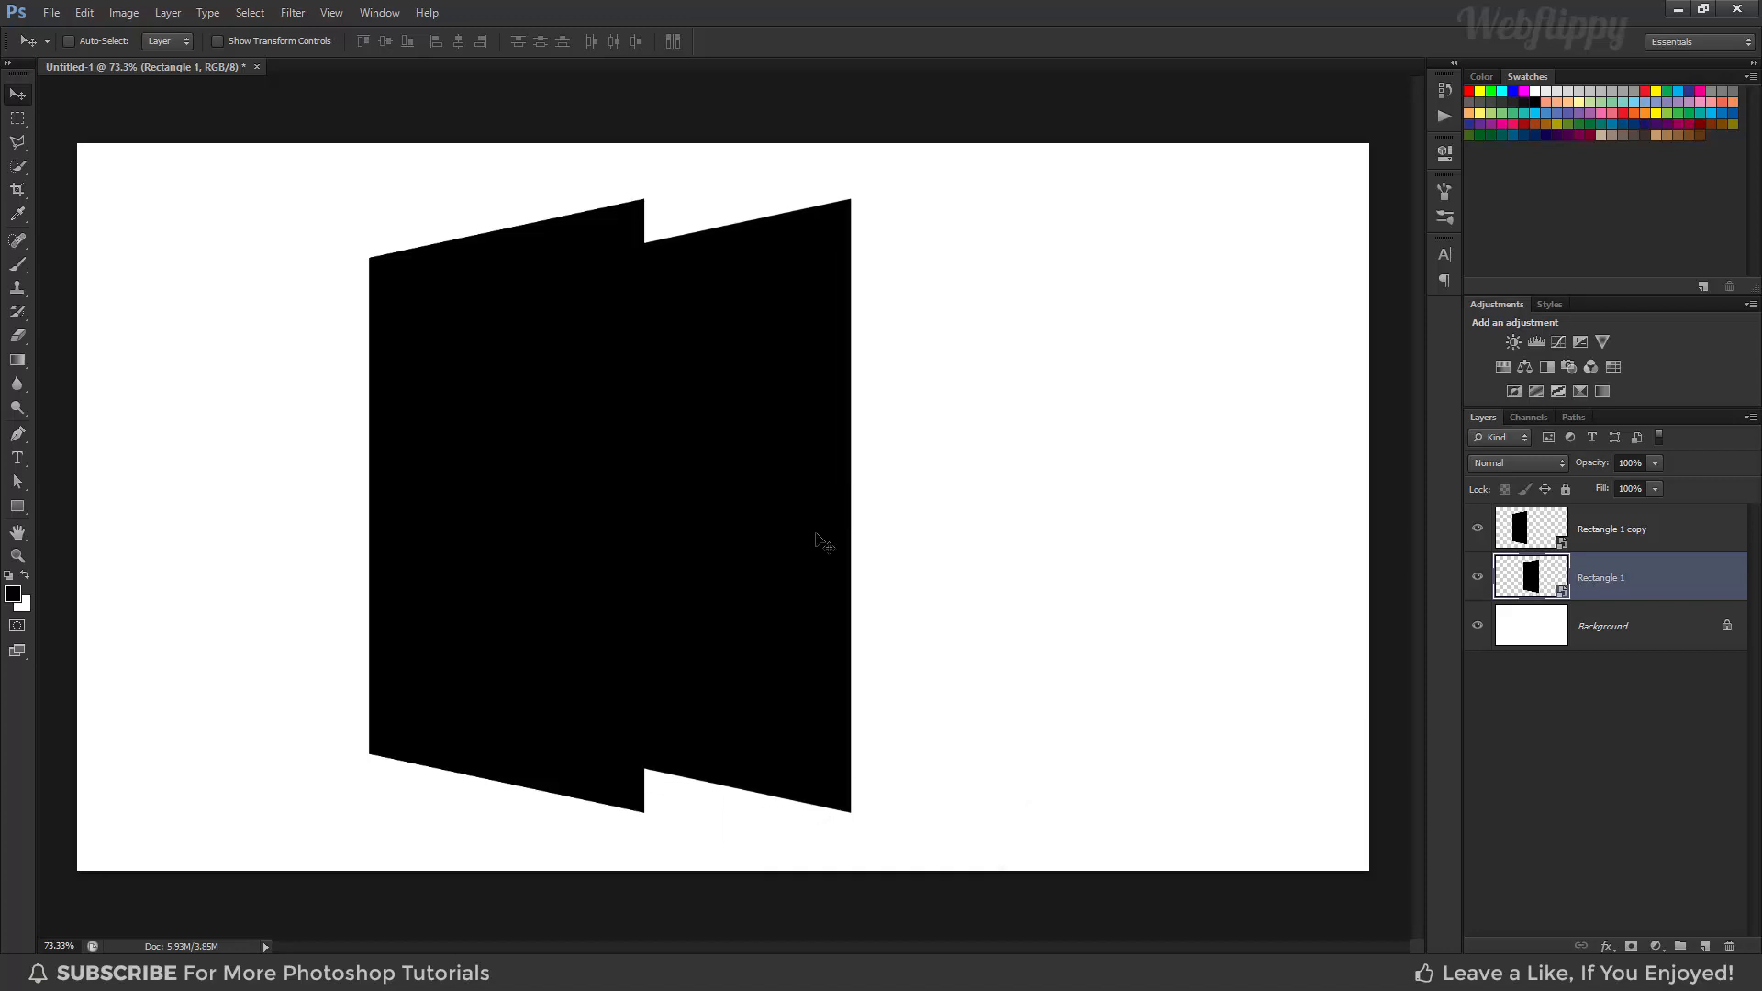
Make another independent smart object copy of Rectangle 1 and shift the original straight right as the third panel, with equal spacing
{"action": "right_click", "coordinate": [1657, 592]}
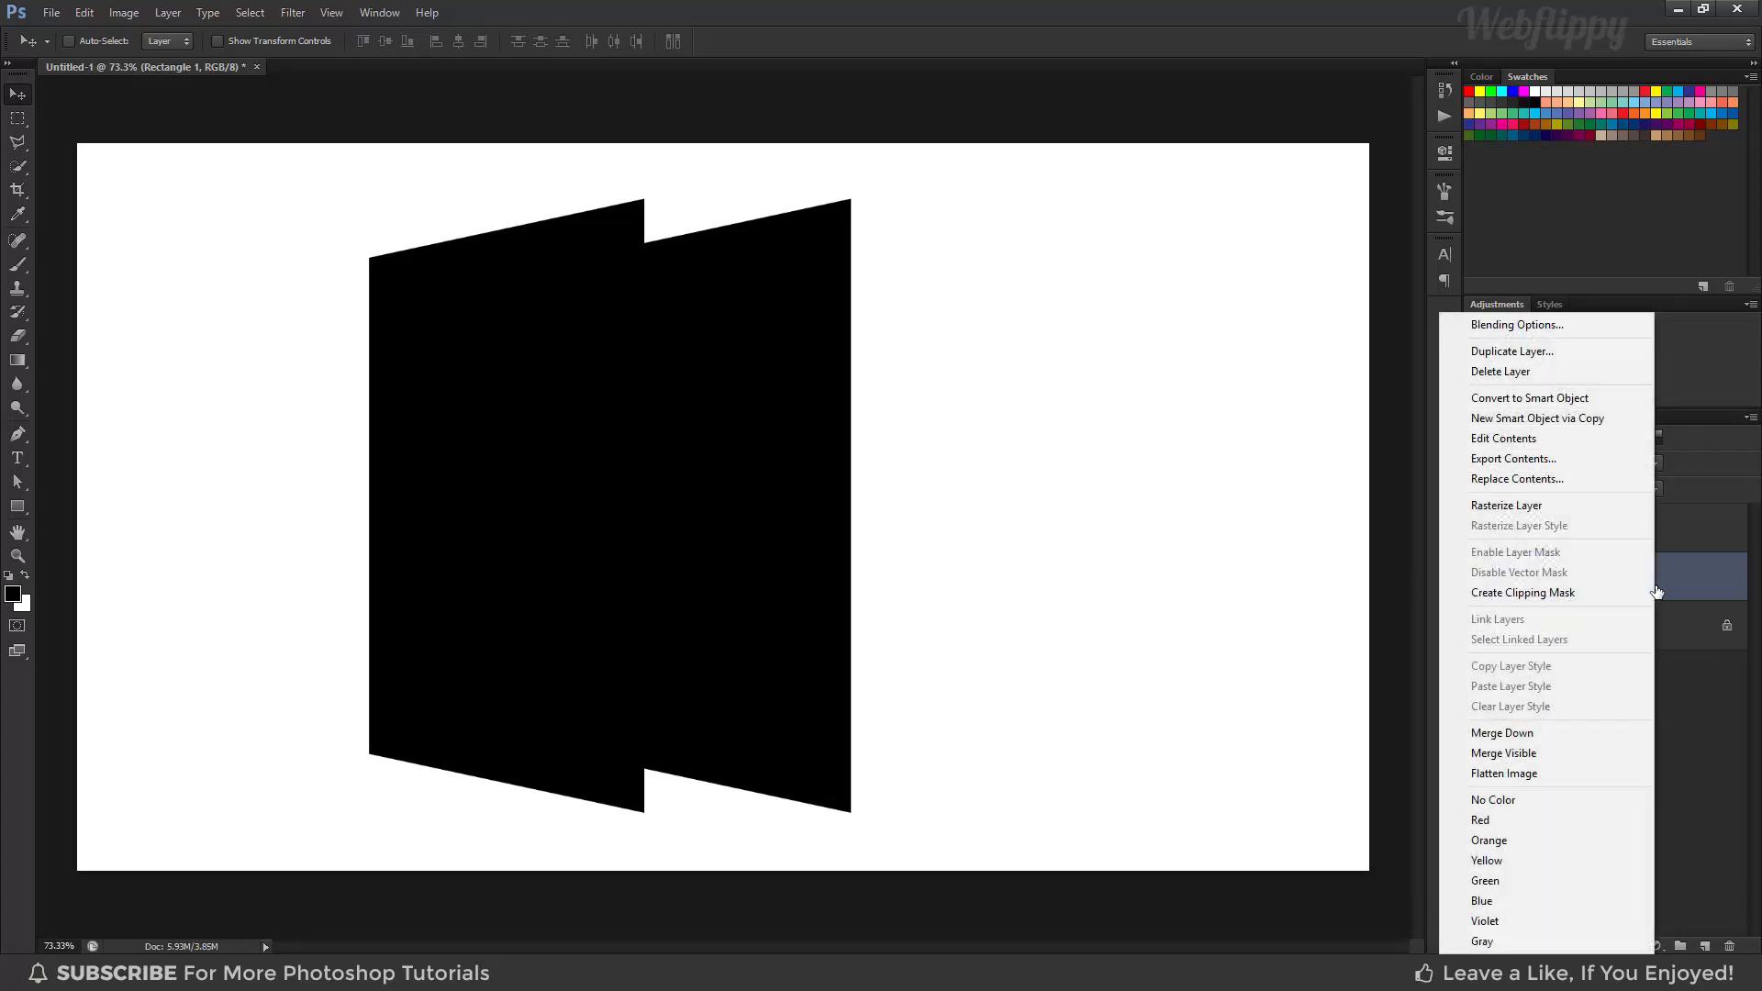
{"action": "left_click", "coordinate": [1567, 427]}
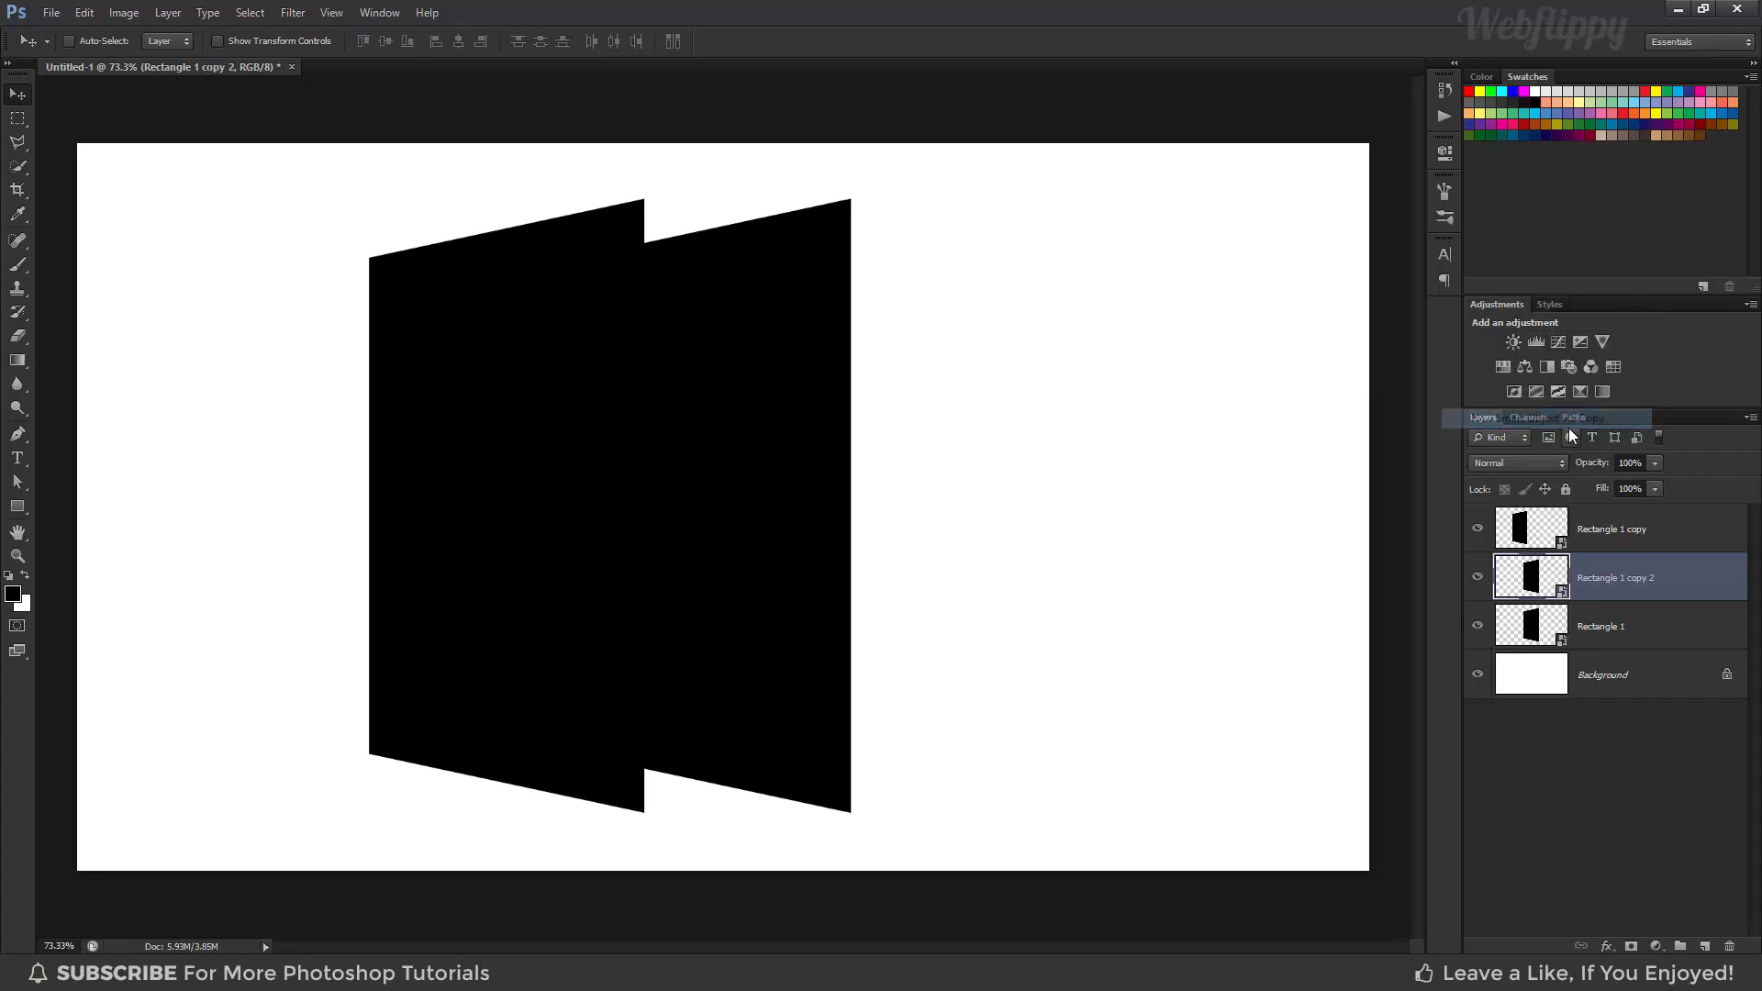
{"action": "left_click", "coordinate": [1583, 633]}
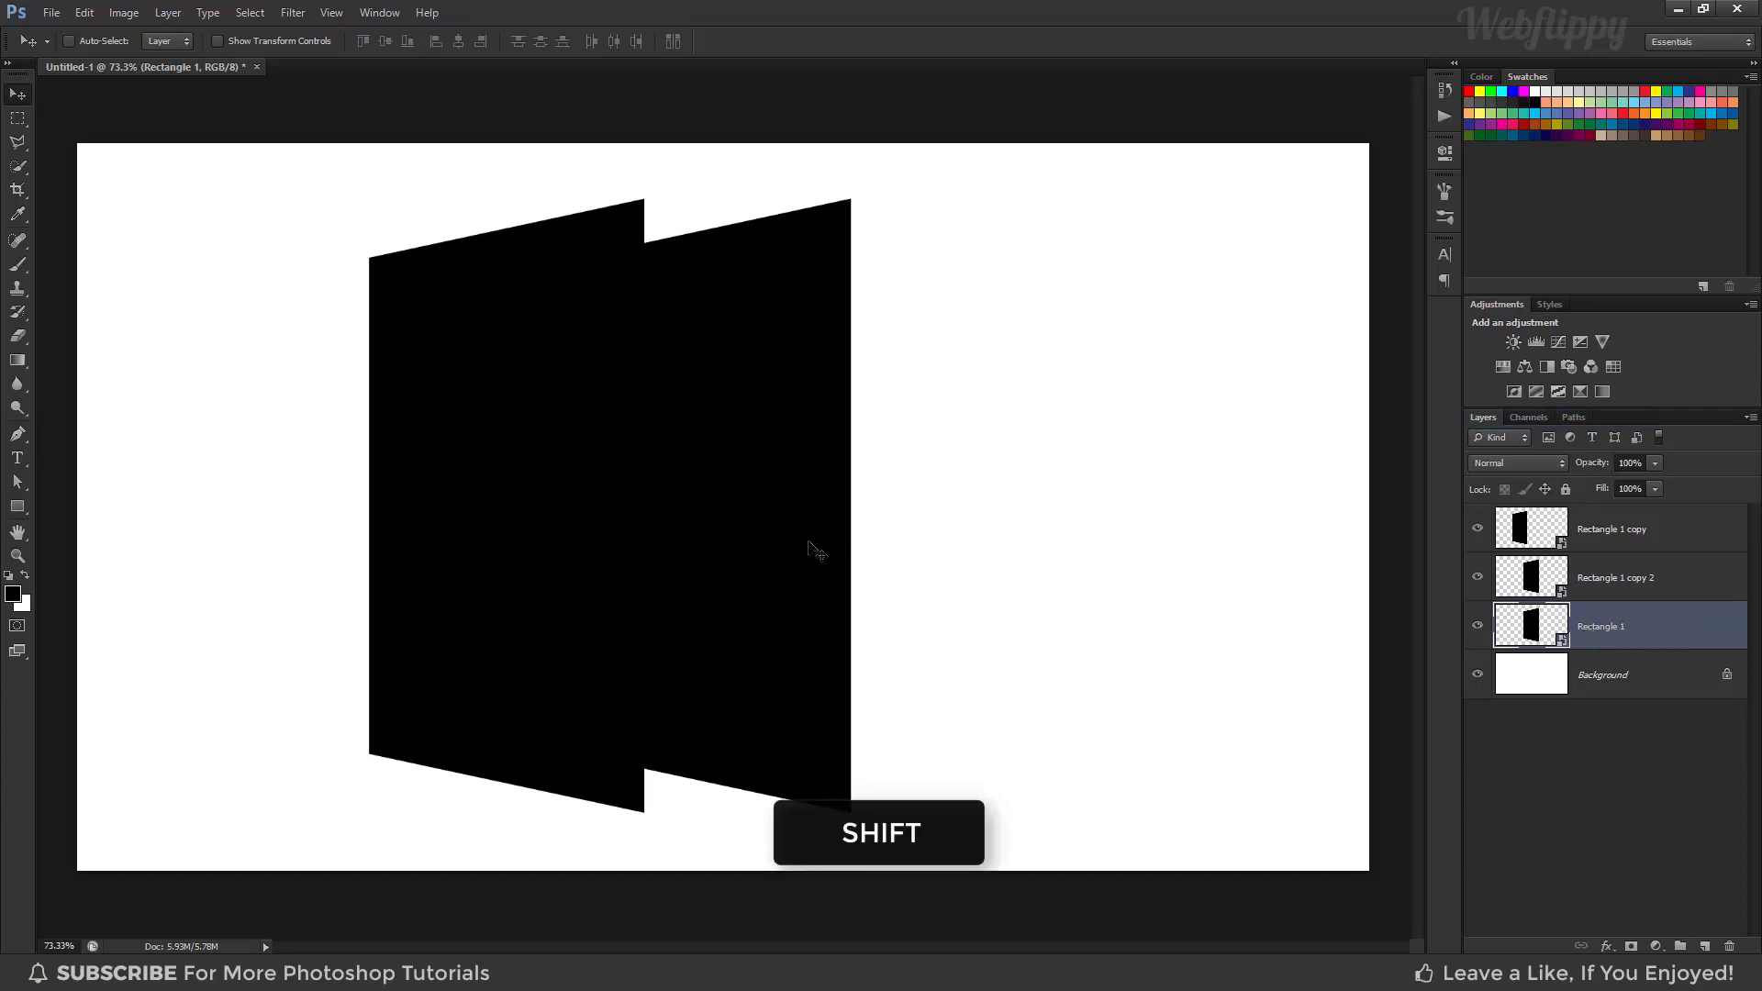
{"action": "left_click_drag", "start_coordinate": [814, 549], "coordinate": [1016, 544]}
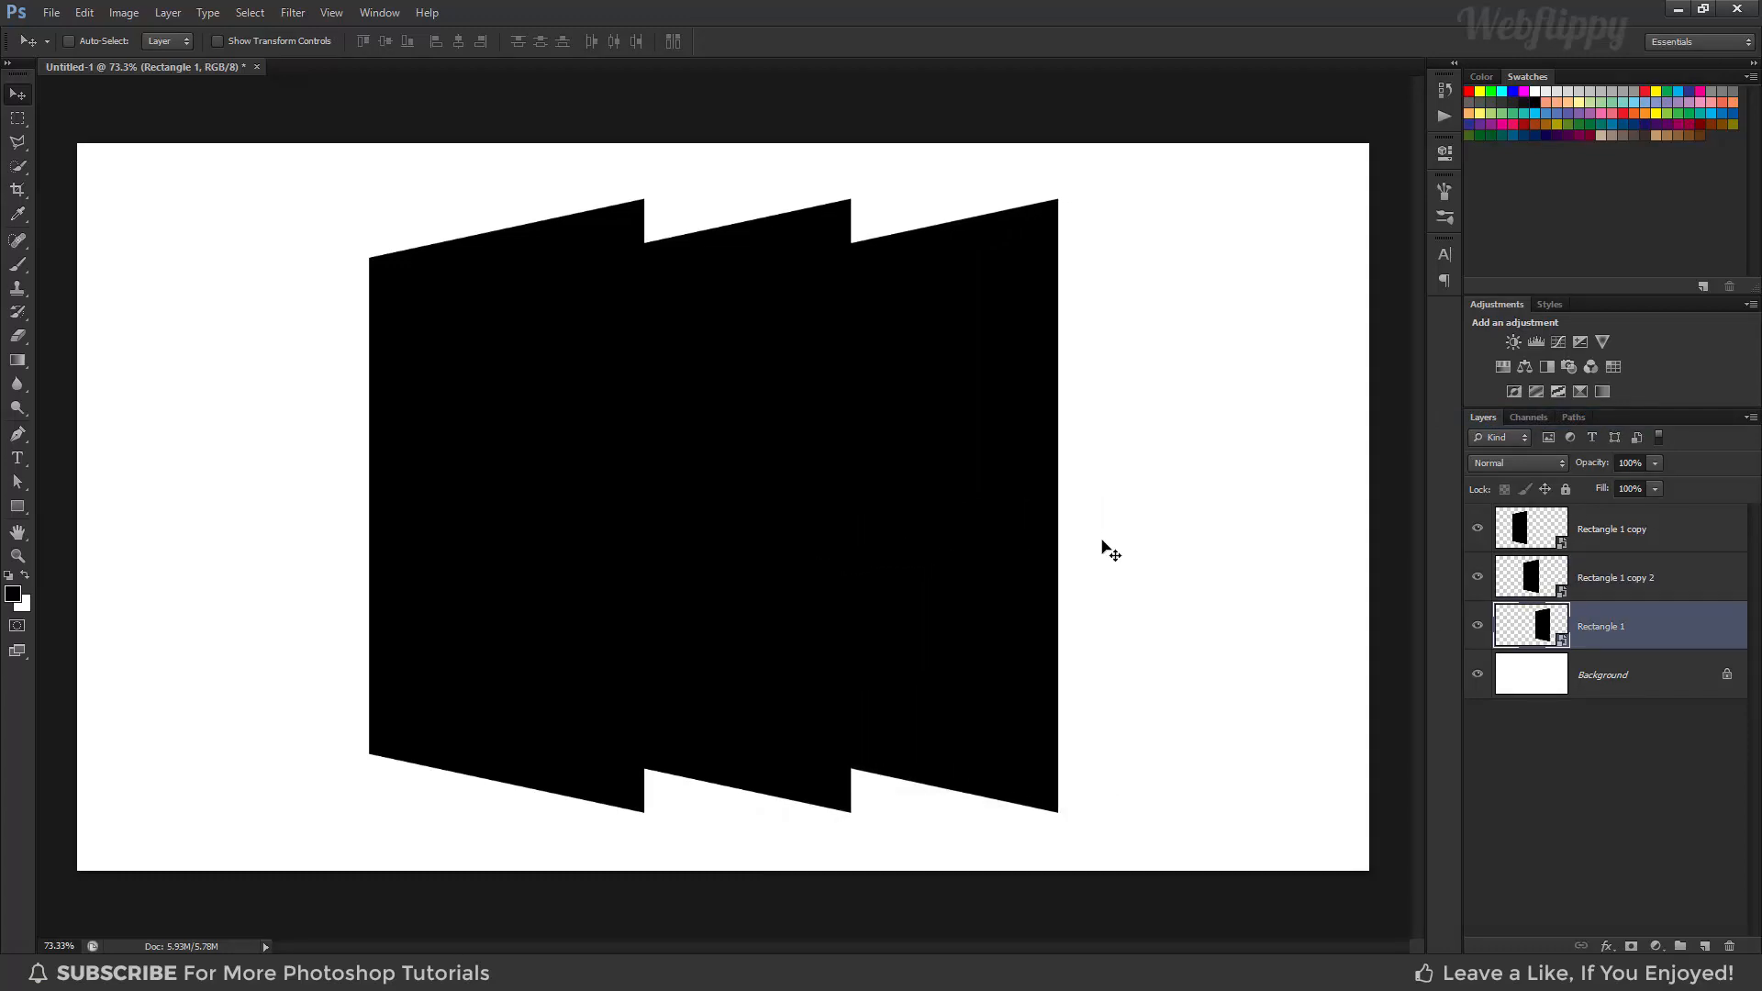
Identify the leftmost panel's layer, Rectangle 1 copy, by toggling its visibility and open its smart object contents for editing
{"action": "left_click", "coordinate": [1578, 535]}
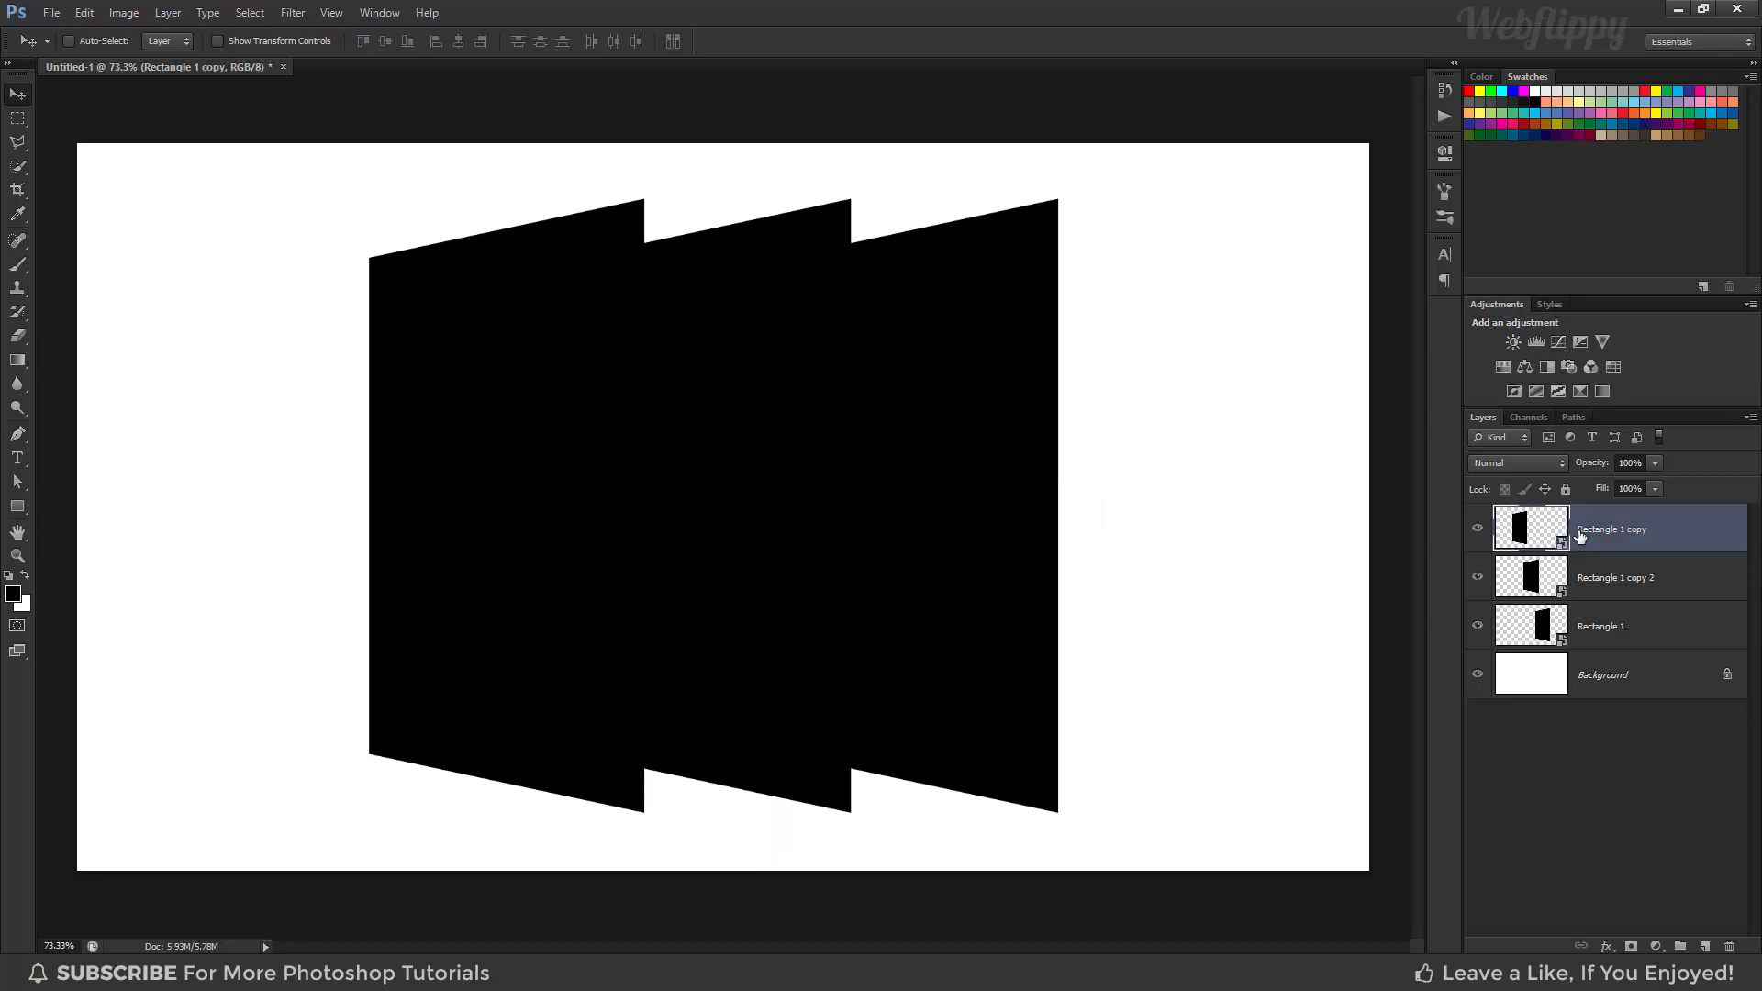
{"action": "left_click", "coordinate": [1475, 530]}
{"action": "left_click", "coordinate": [1475, 530]}
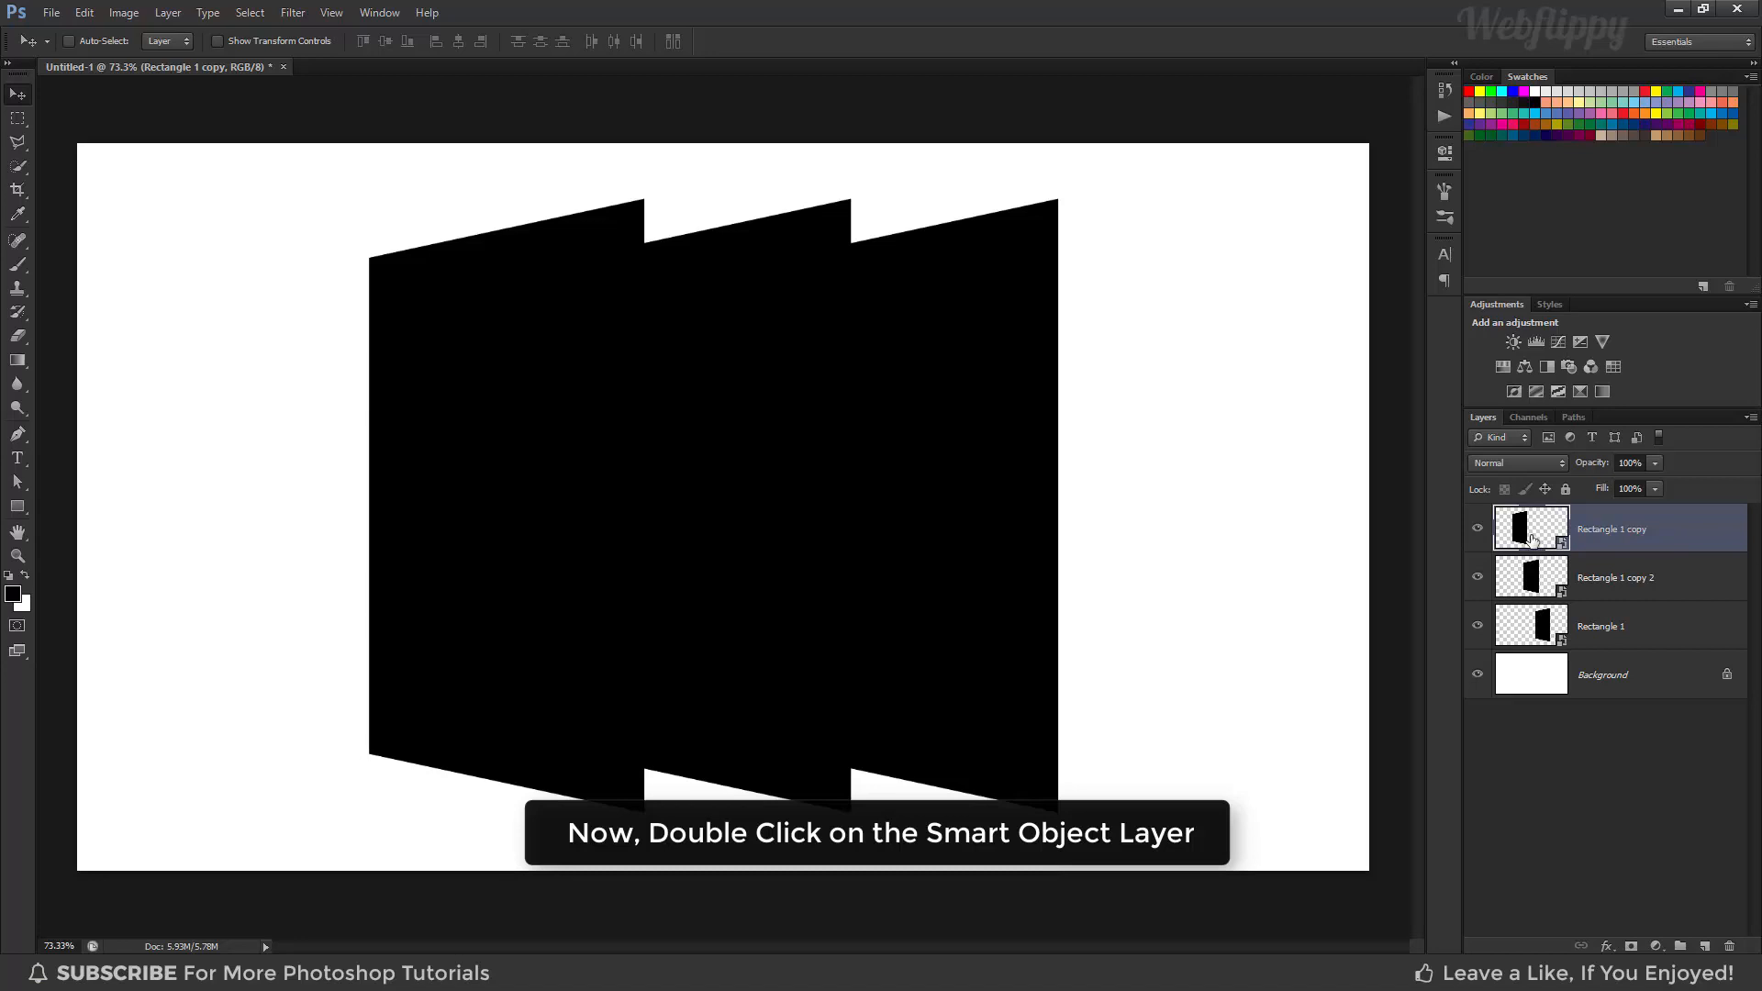
{"action": "double_click", "coordinate": [1532, 540]}
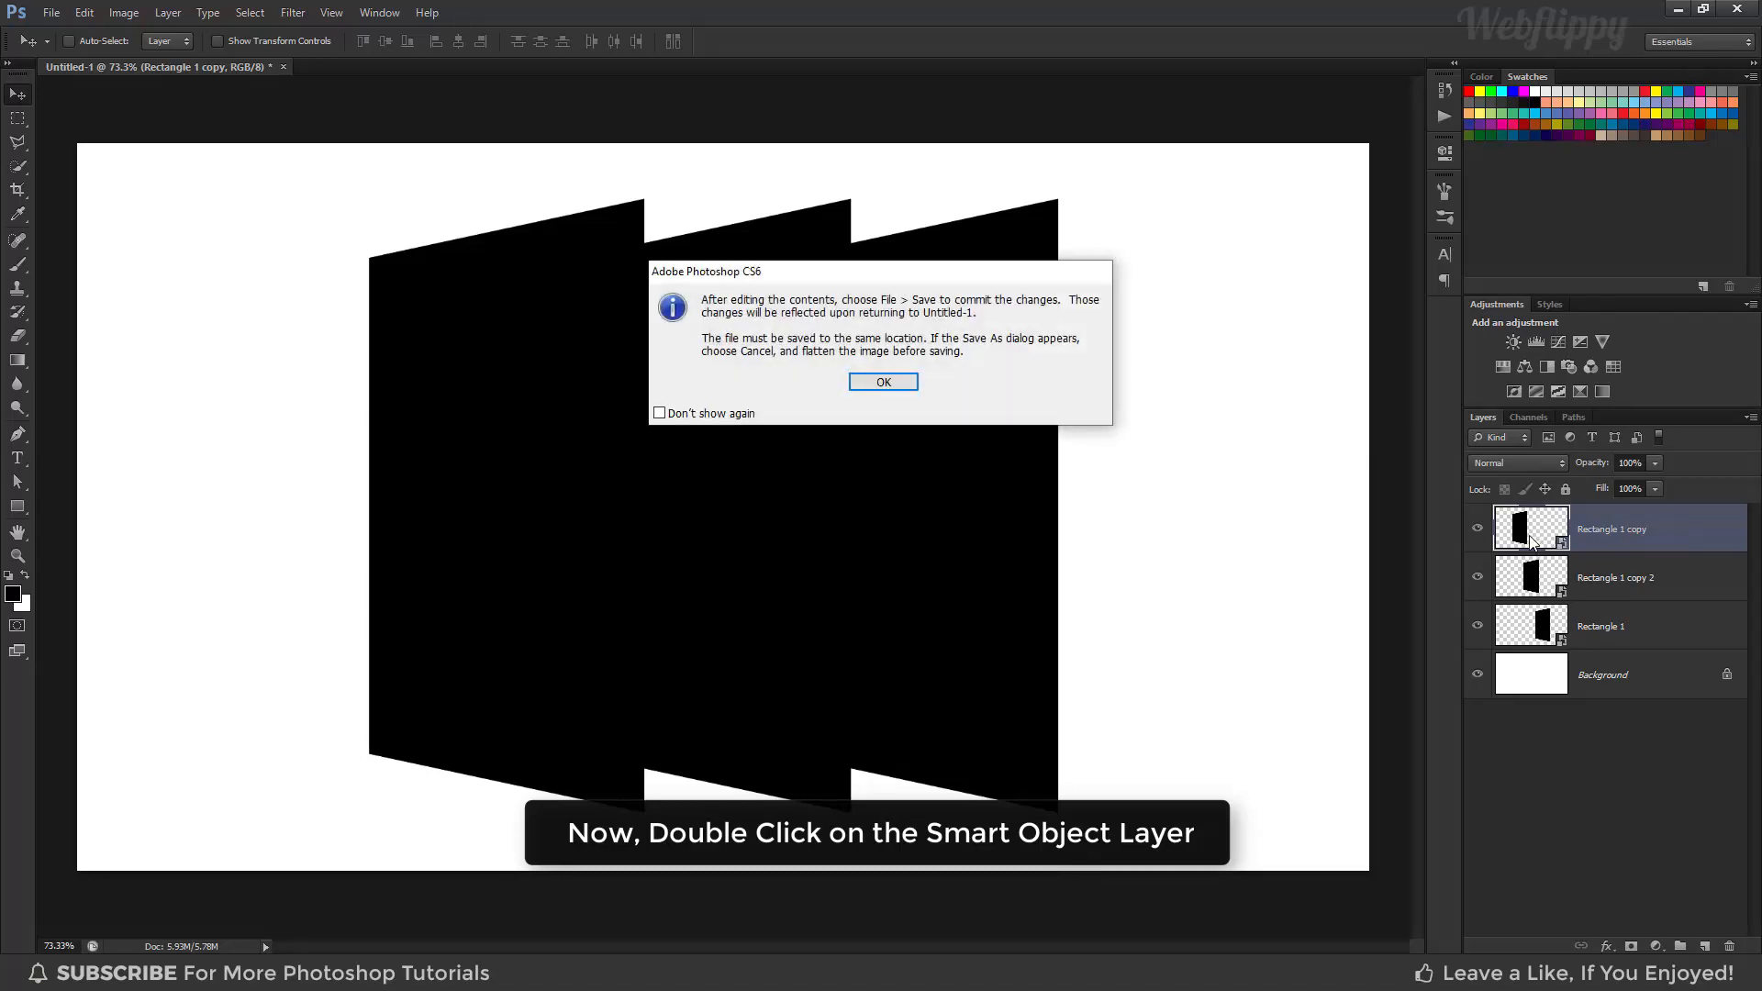
{"action": "left_click", "coordinate": [878, 389]}
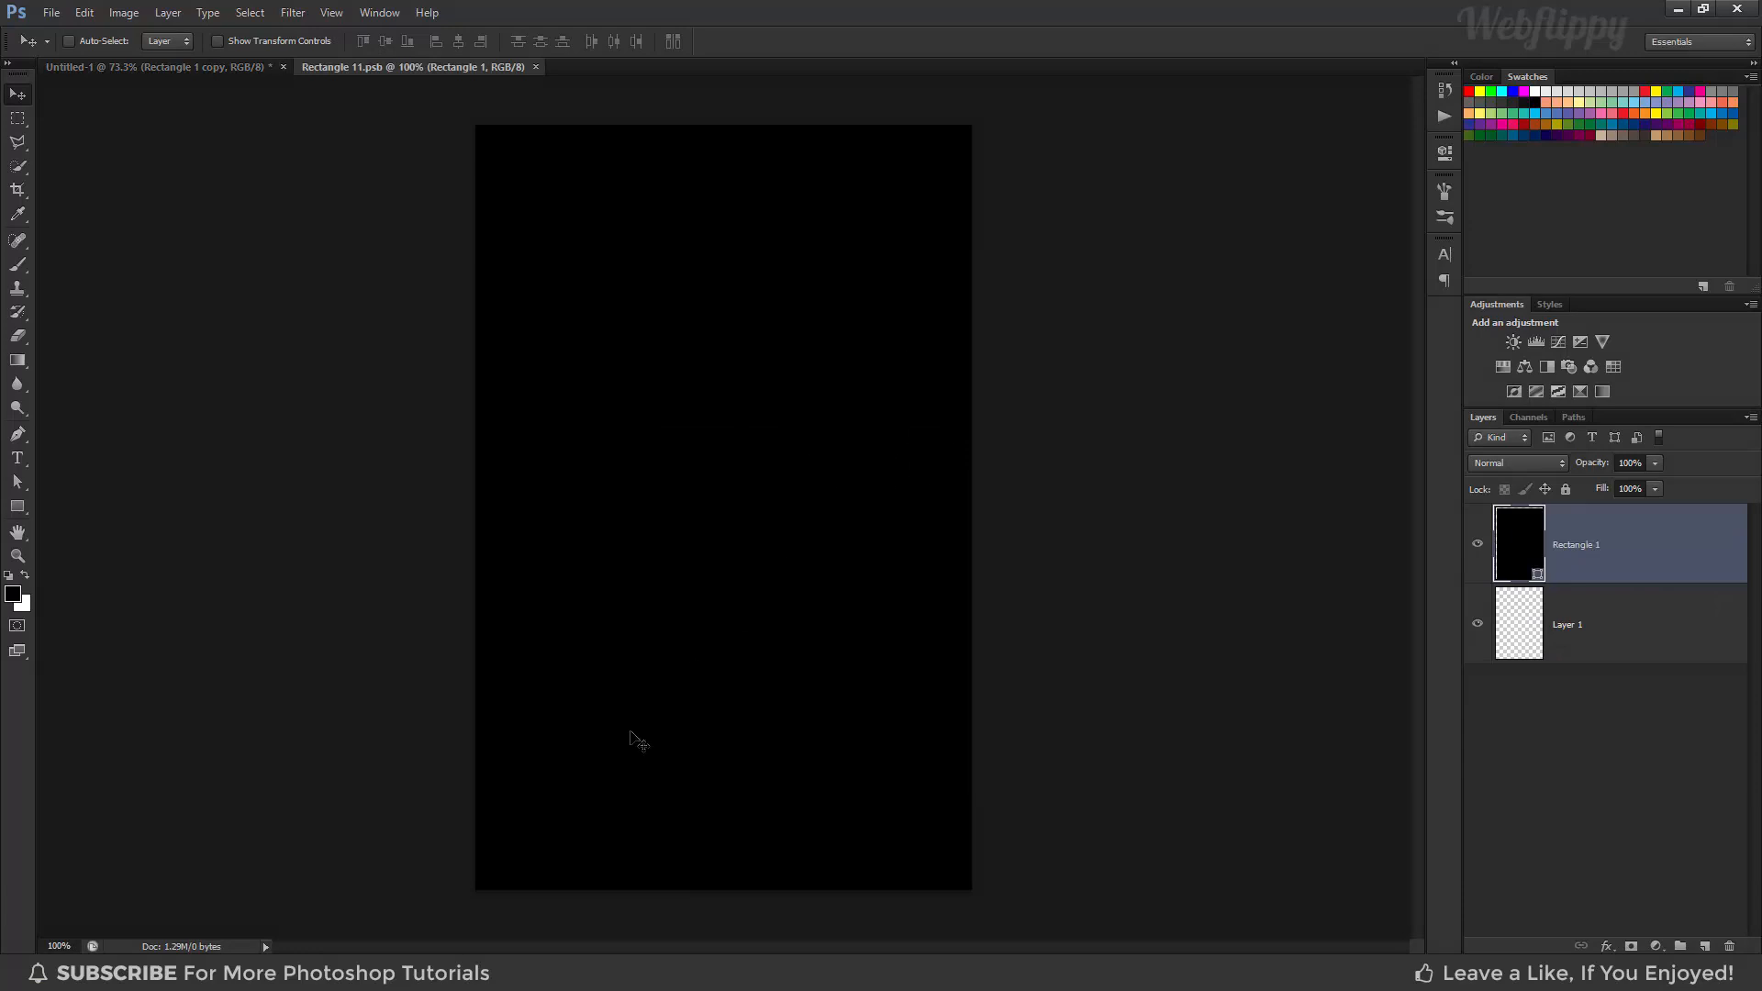
Place the red phone booth photo from the Sample folder at about 7.45% scale to cover the canvas, and save and close the contents
{"action": "key", "text": "alt+Tab"}
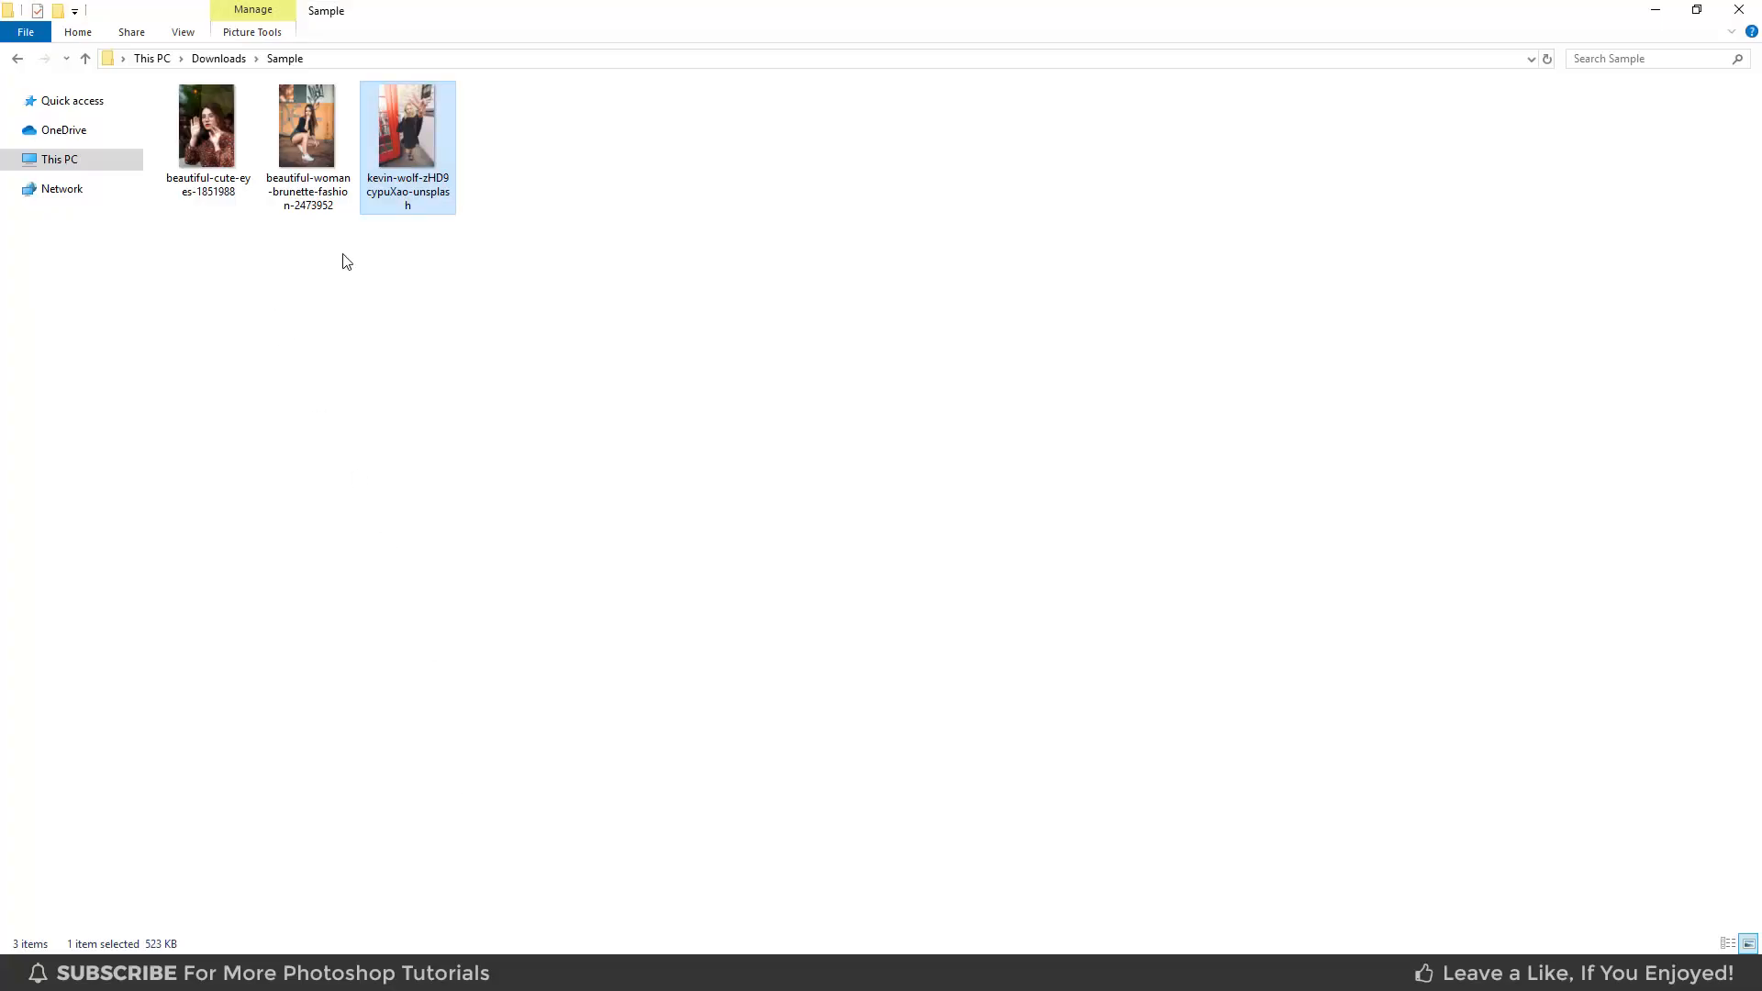
{"action": "left_click_drag", "start_coordinate": [406, 128], "coordinate": [816, 493]}
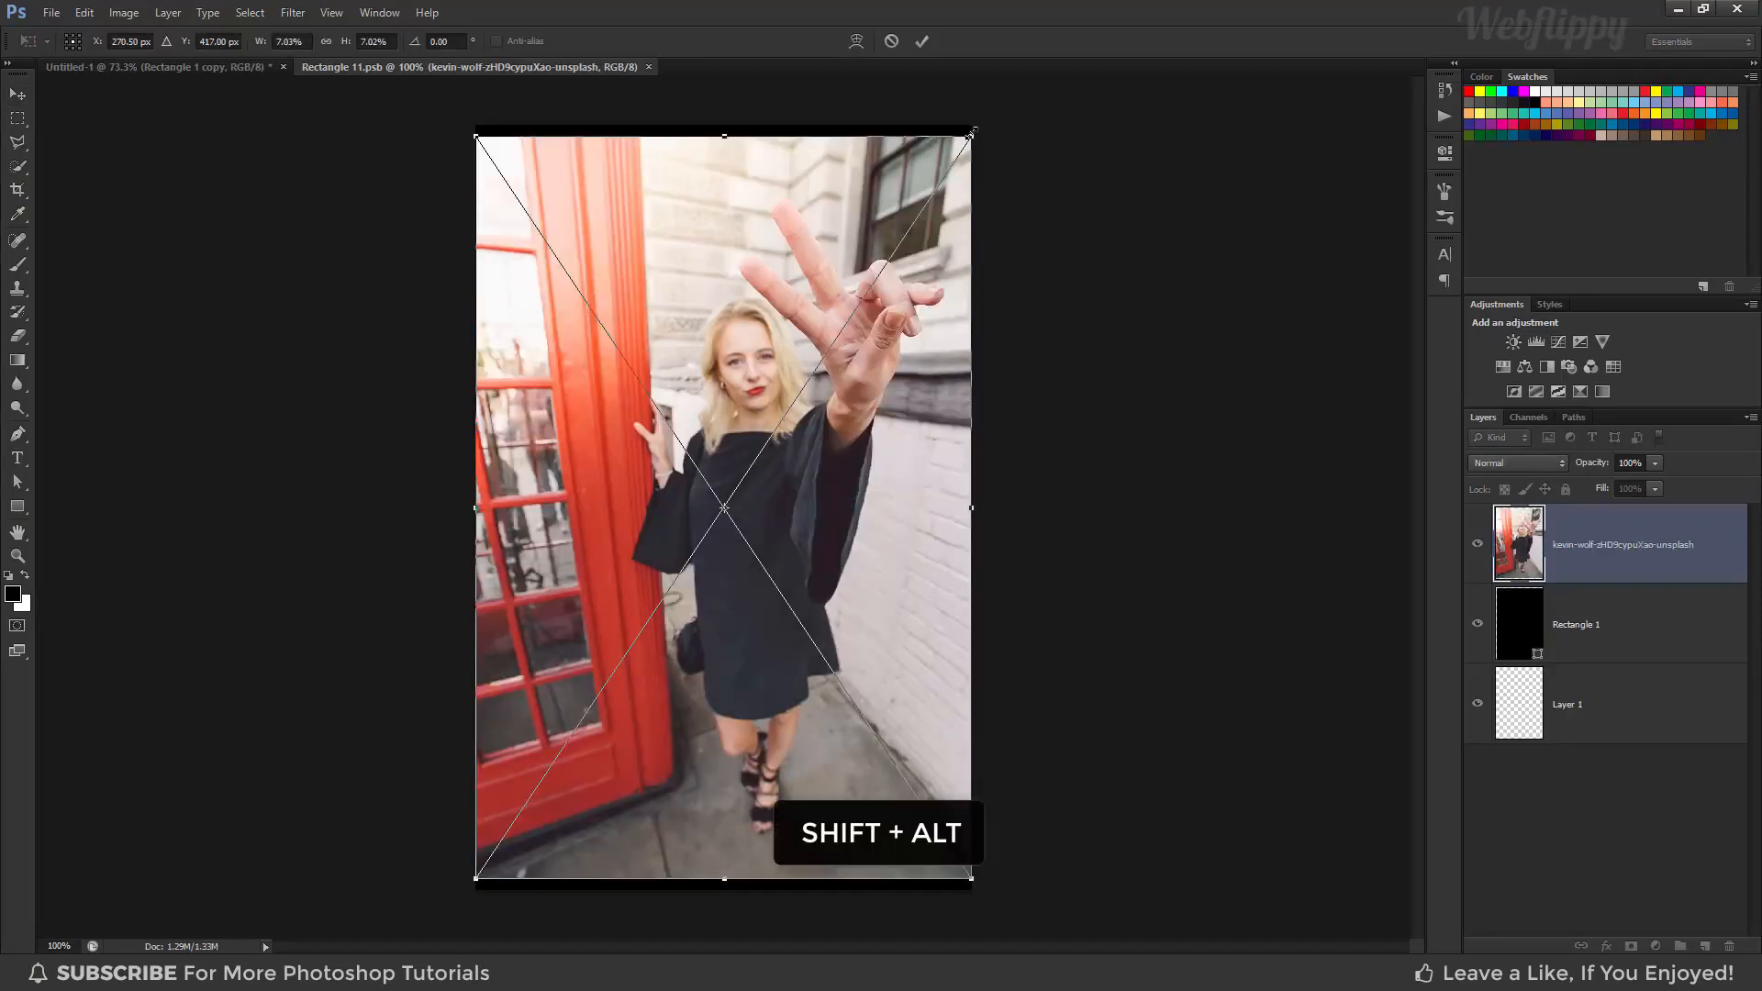
{"action": "left_click_drag", "start_coordinate": [972, 131], "coordinate": [996, 116]}
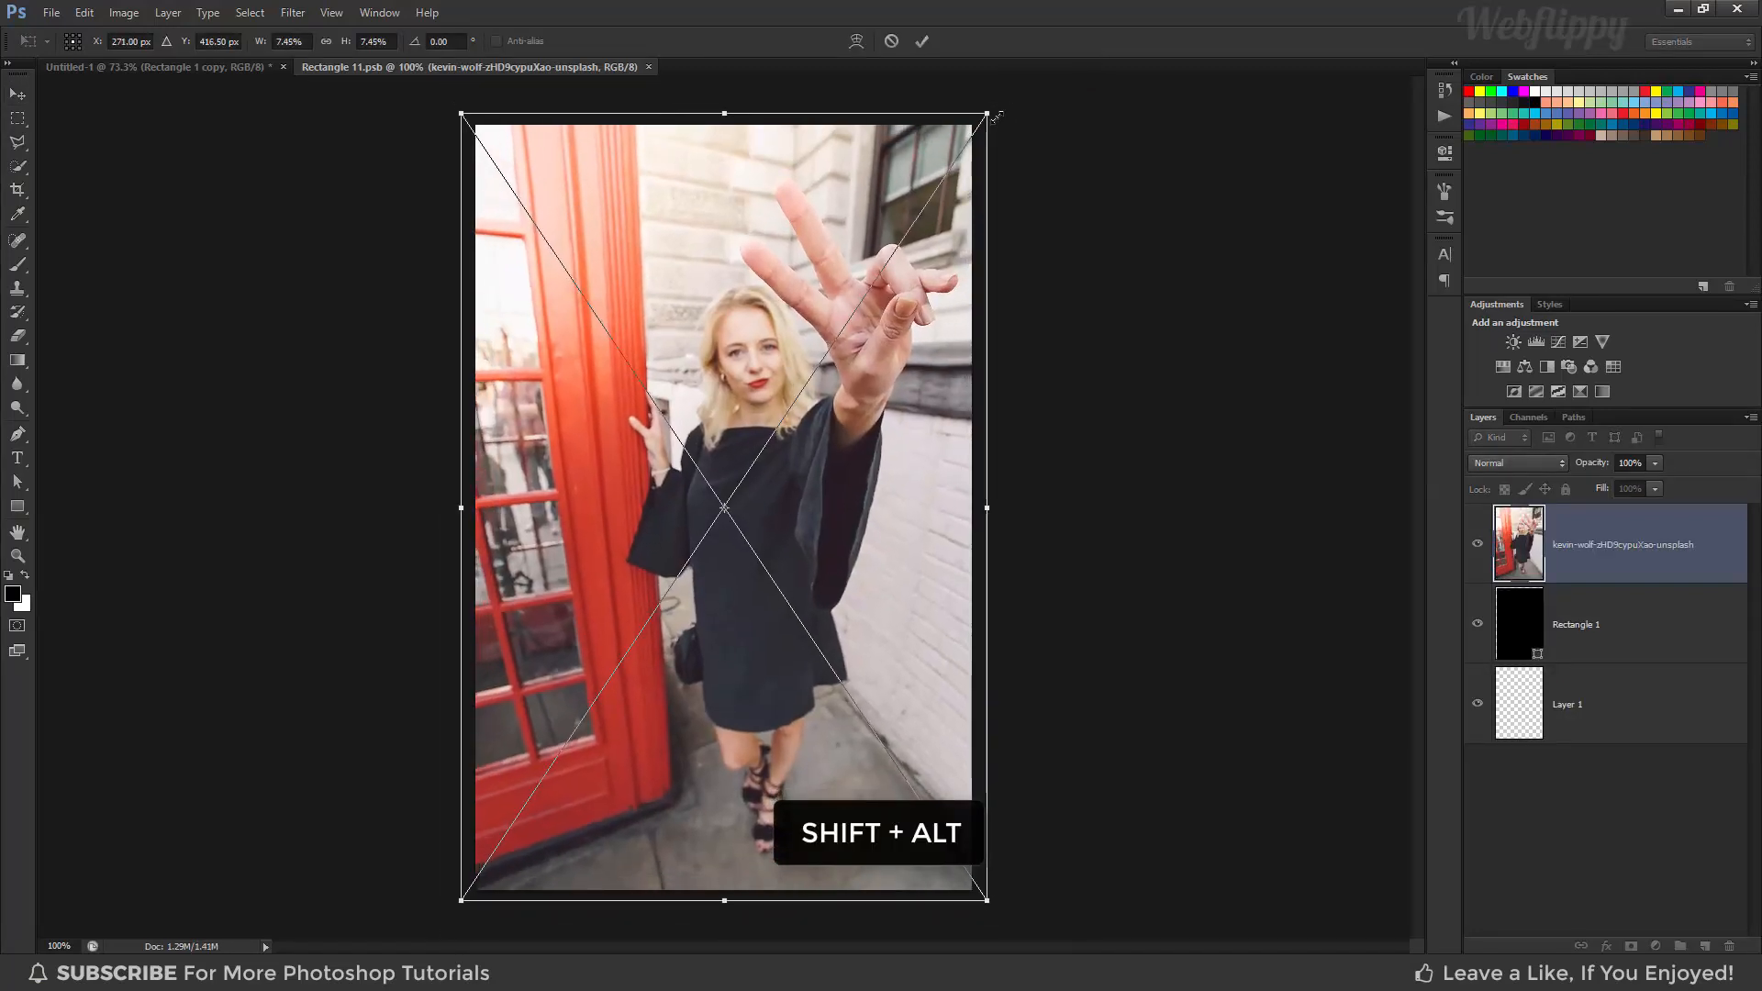
{"action": "left_click", "coordinate": [923, 42]}
{"action": "key", "text": "ctrl+s"}
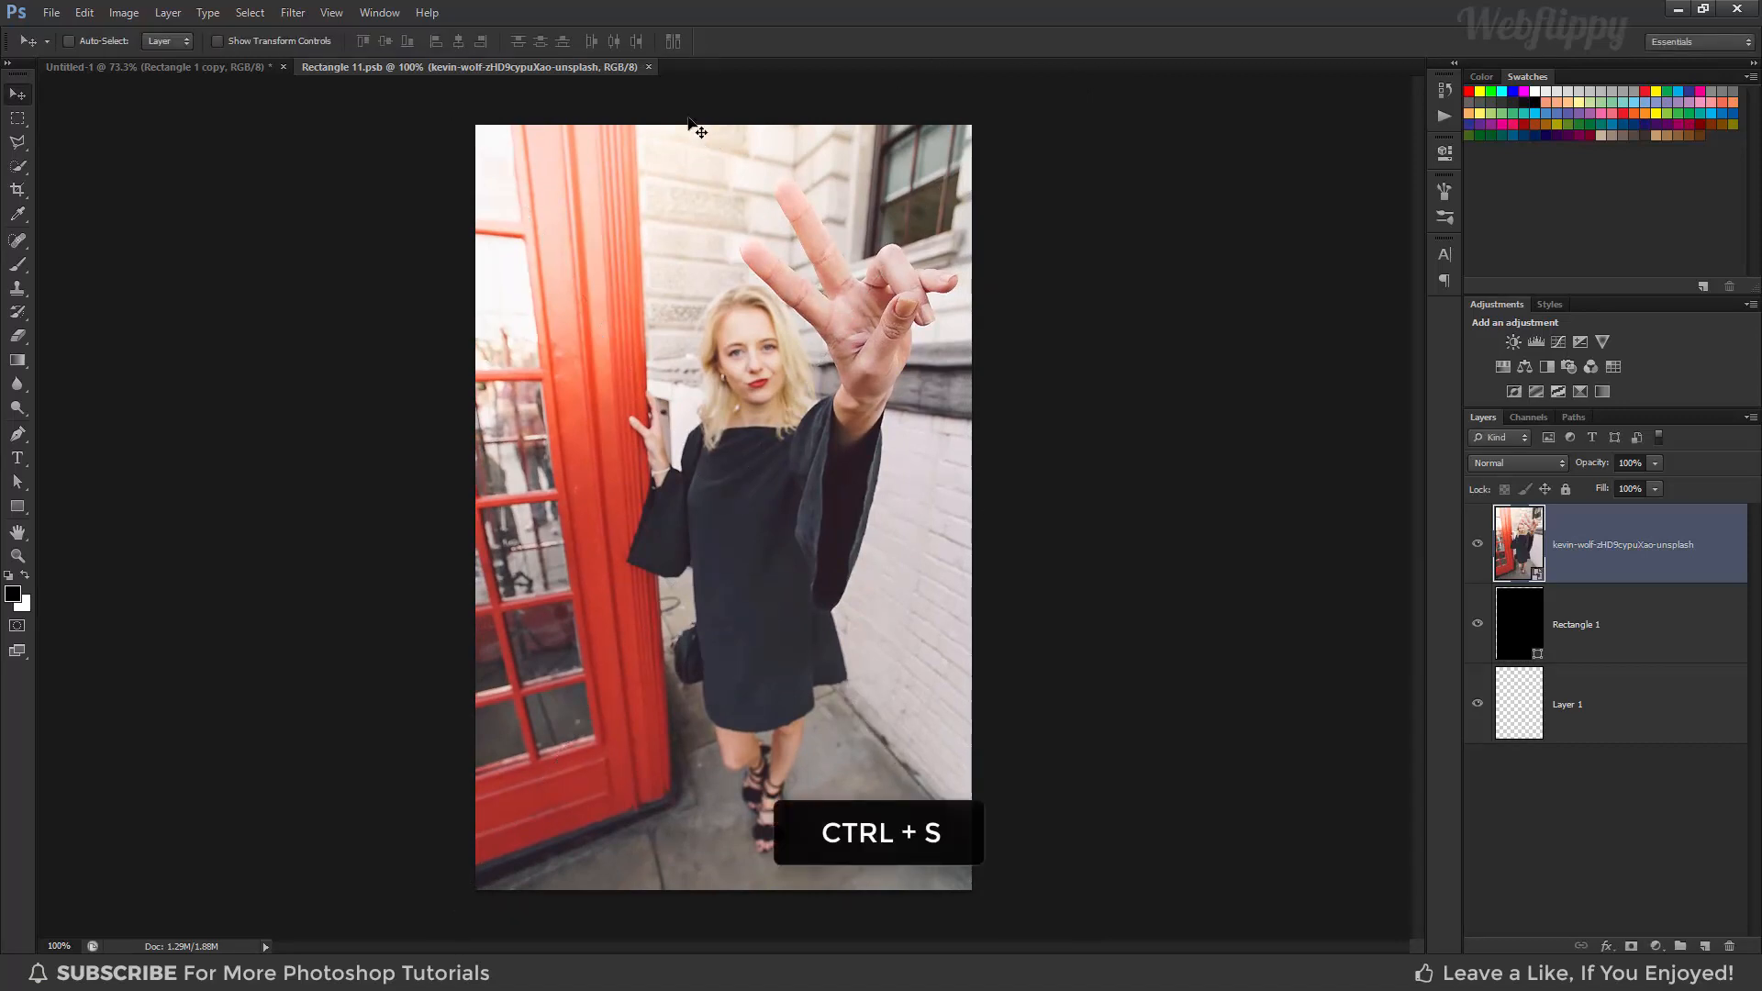
{"action": "left_click", "coordinate": [648, 67]}
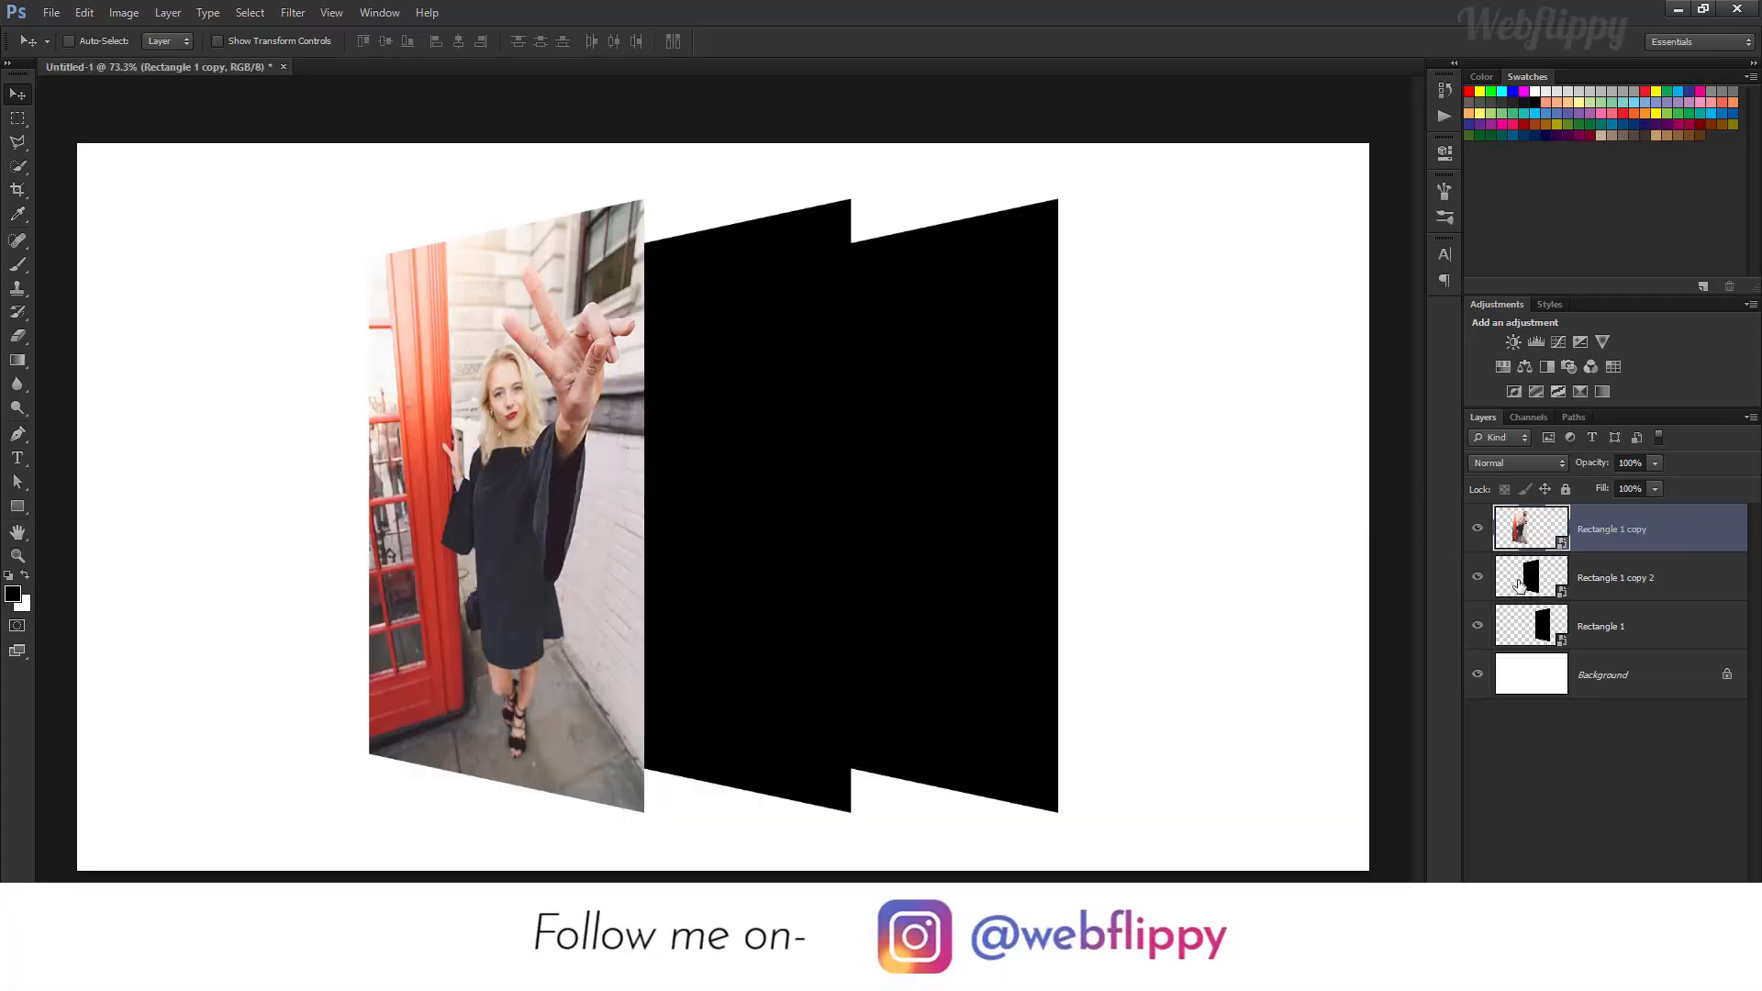
Identify the middle panel's layer, Rectangle 1 copy 2, by toggling its visibility and open its smart object contents for editing
{"action": "left_click", "coordinate": [1520, 585]}
{"action": "left_click", "coordinate": [1477, 577]}
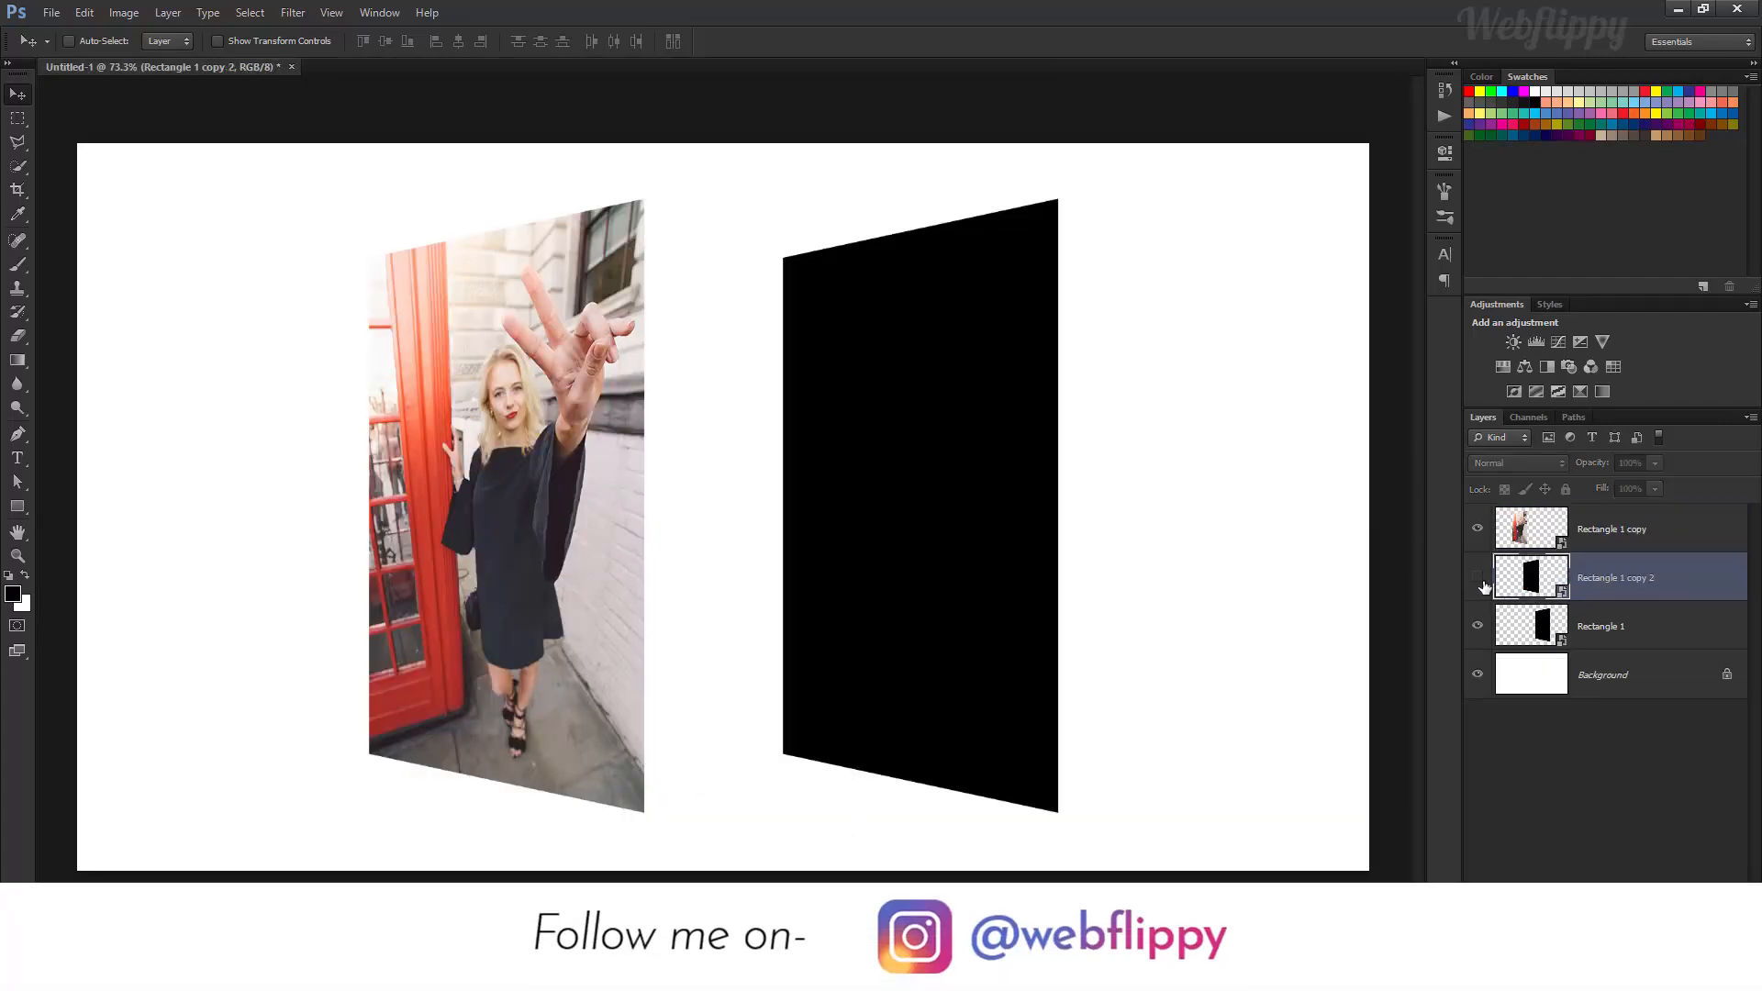
{"action": "left_click", "coordinate": [1477, 577]}
{"action": "double_click", "coordinate": [1520, 585]}
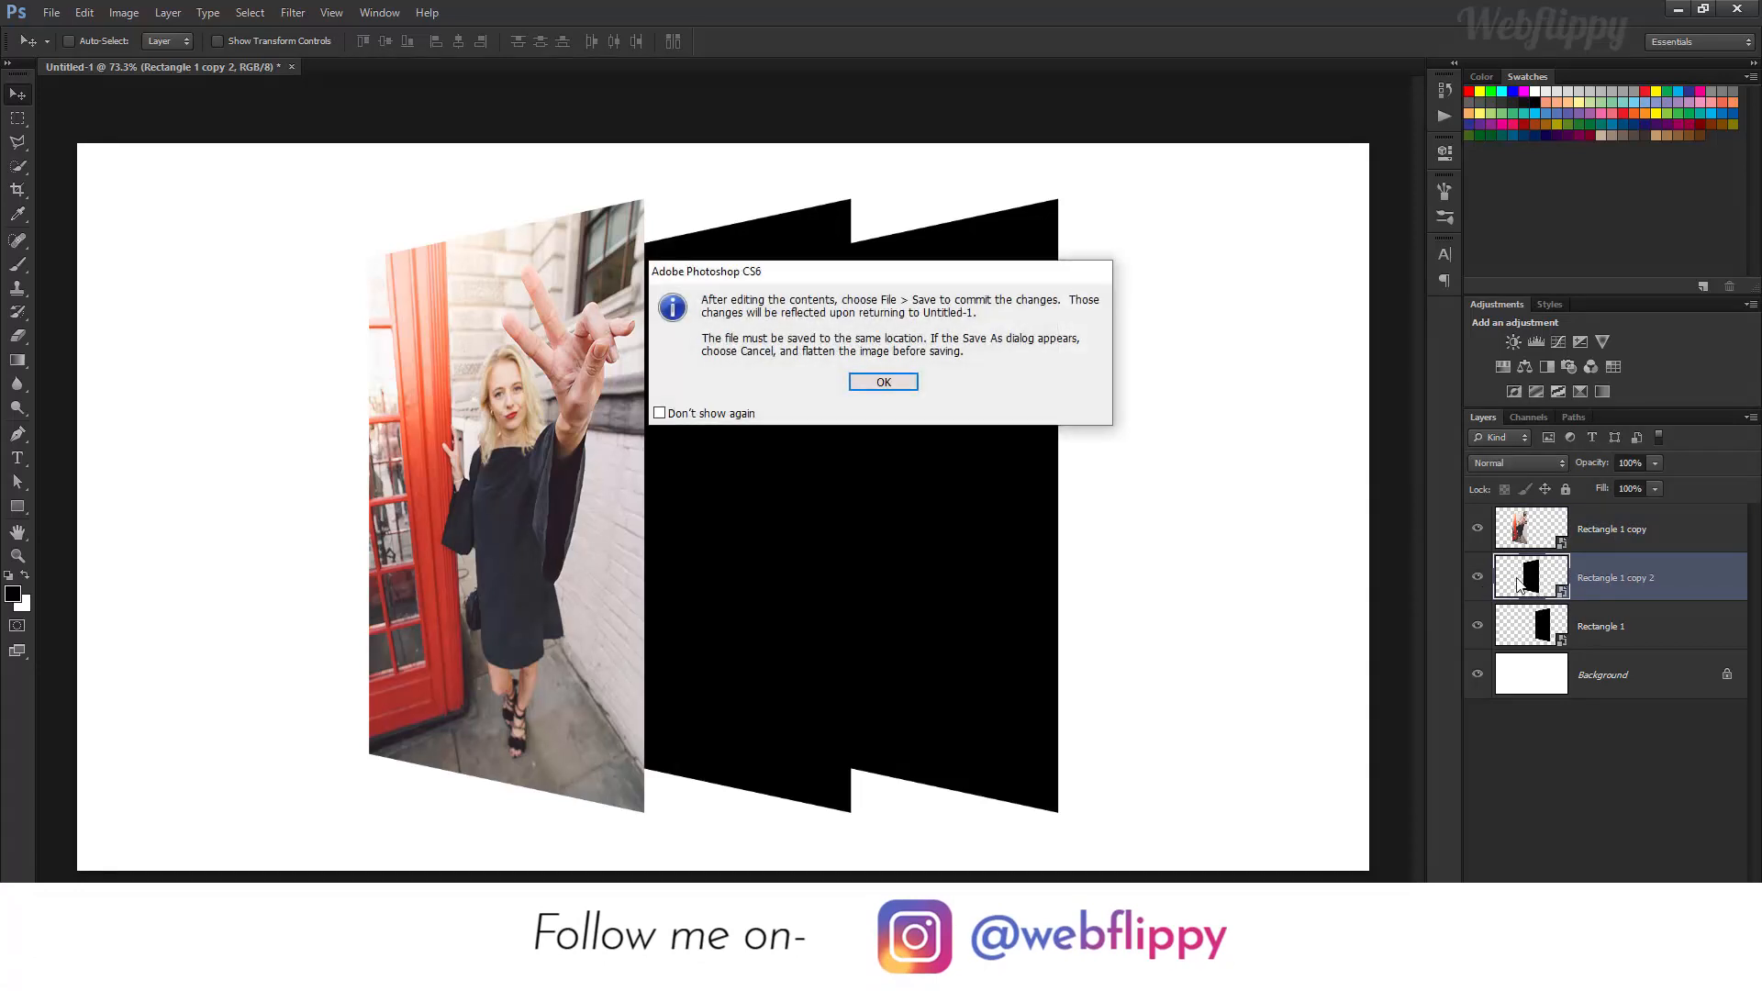
{"action": "left_click", "coordinate": [902, 382]}
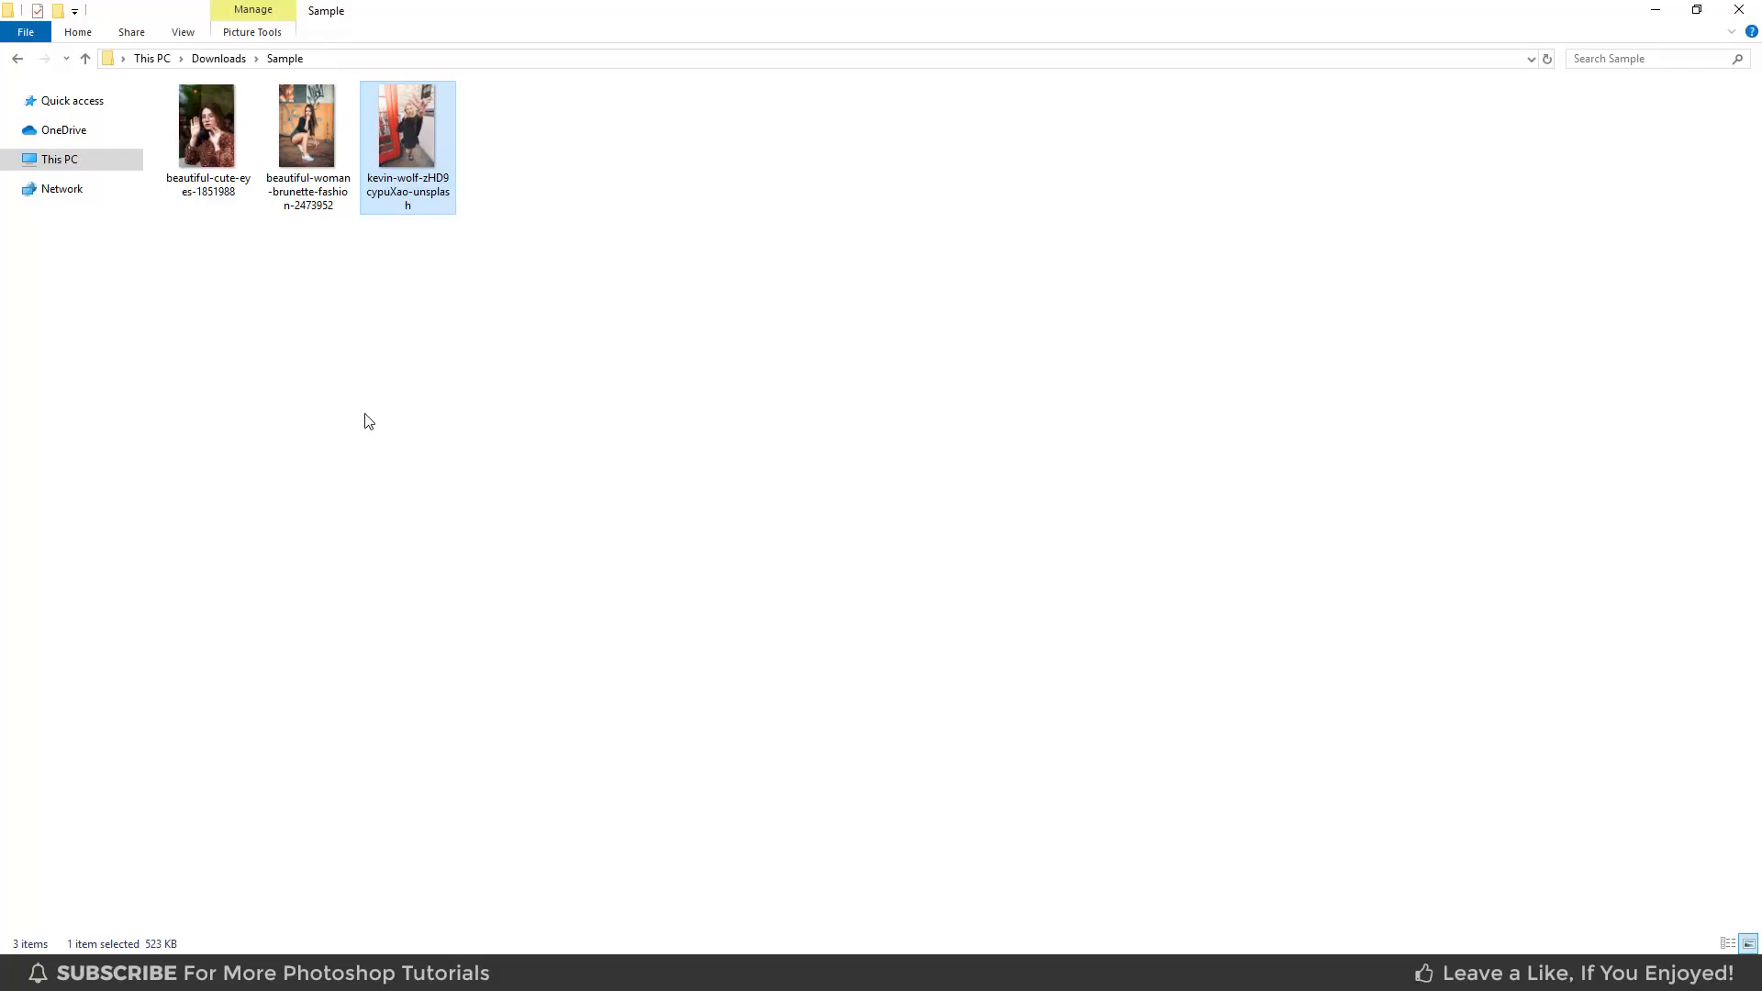
Place the beautiful-cute-eyes-1851988 photo from the Sample folder, enlarge it to cover the canvas, and save and close the contents
{"action": "left_click_drag", "start_coordinate": [208, 138], "coordinate": [688, 535]}
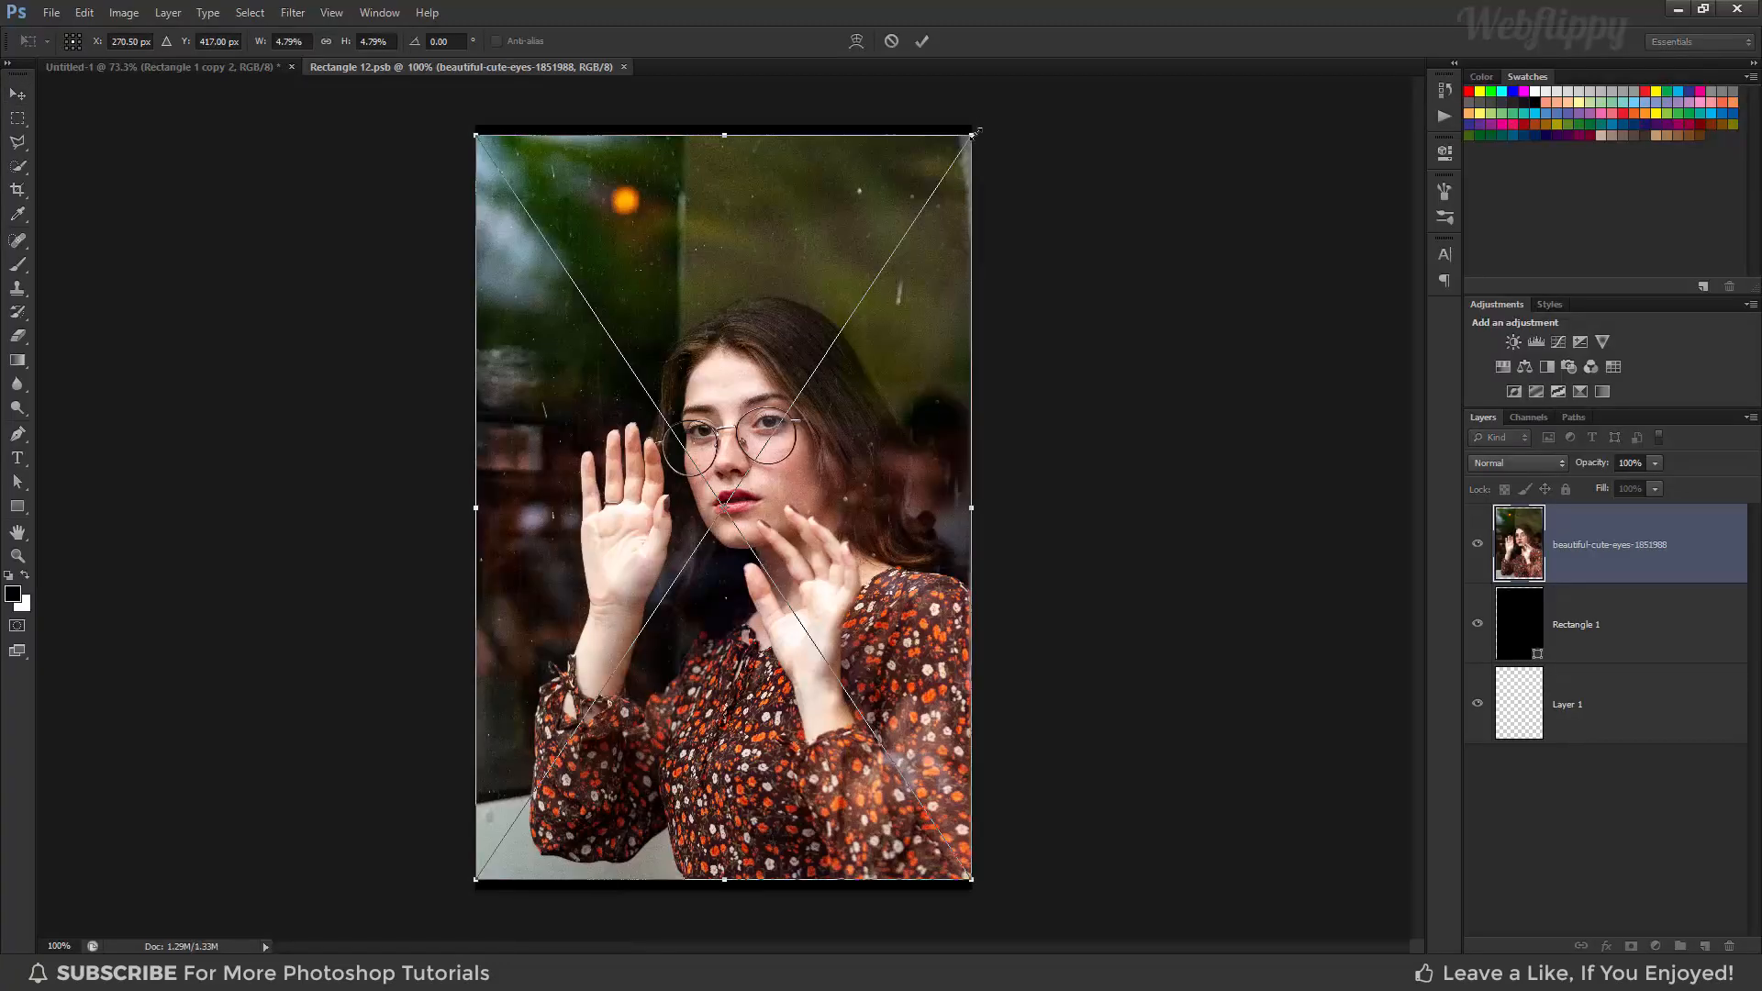
{"action": "left_click_drag", "start_coordinate": [973, 133], "coordinate": [984, 115]}
{"action": "left_click", "coordinate": [921, 40]}
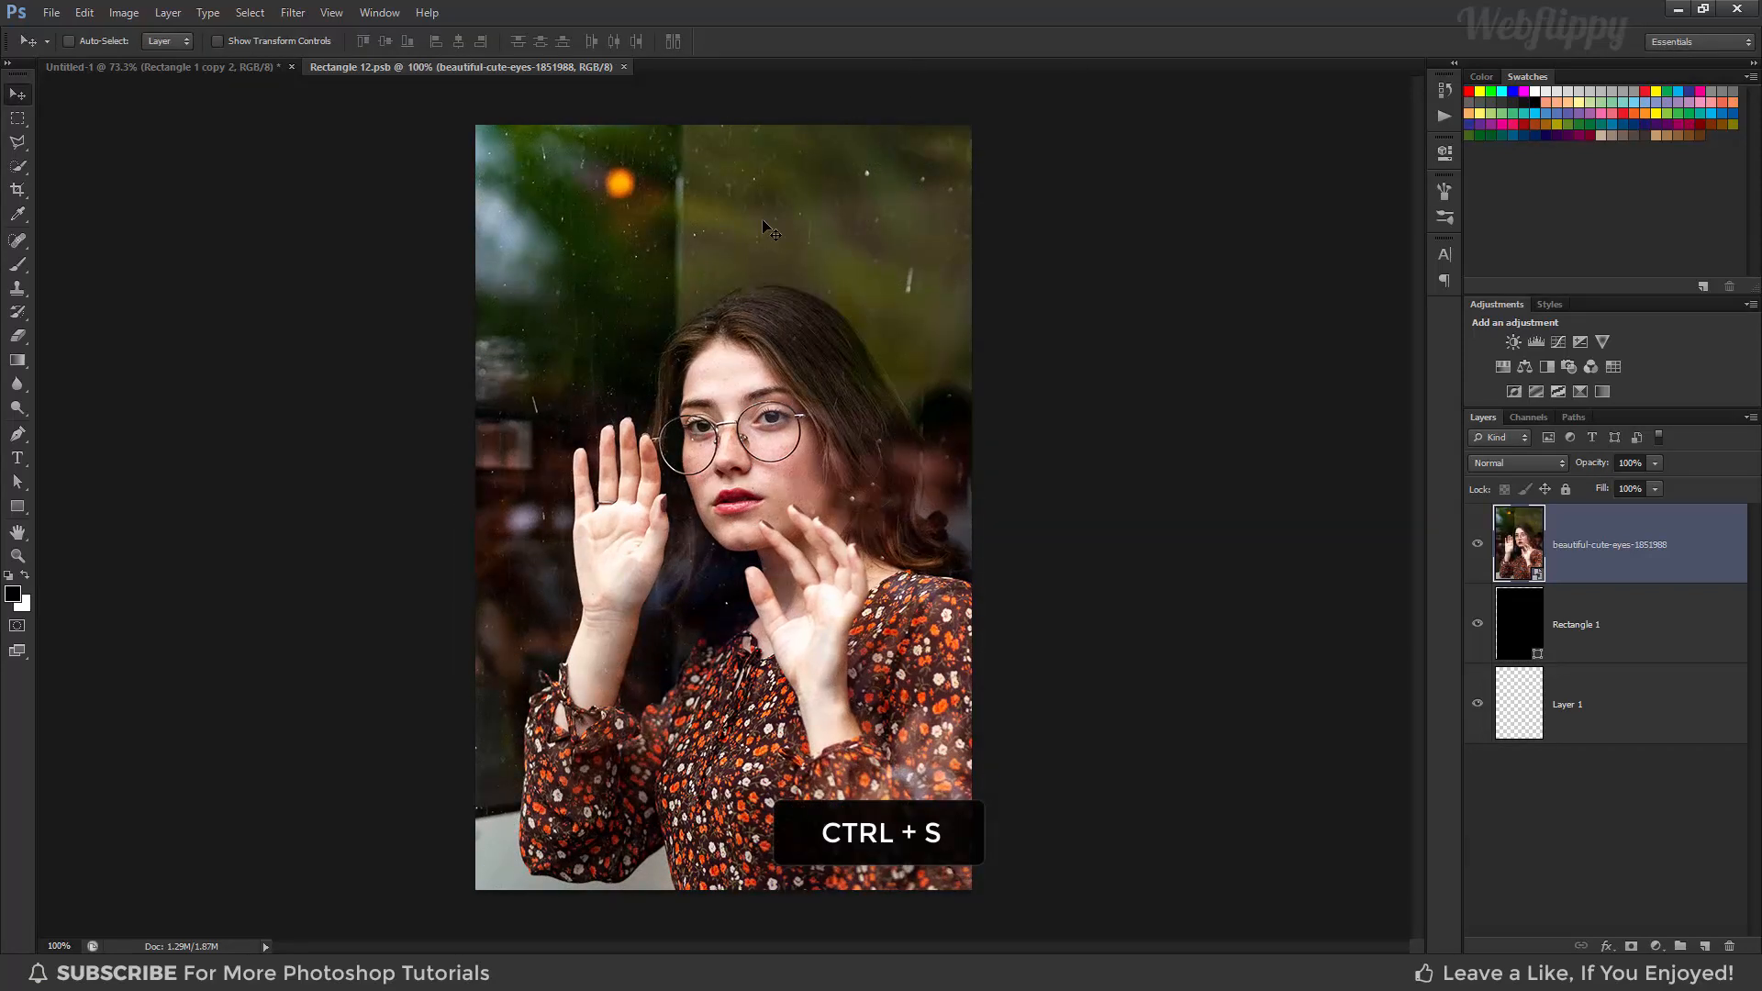
{"action": "left_click", "coordinate": [631, 67]}
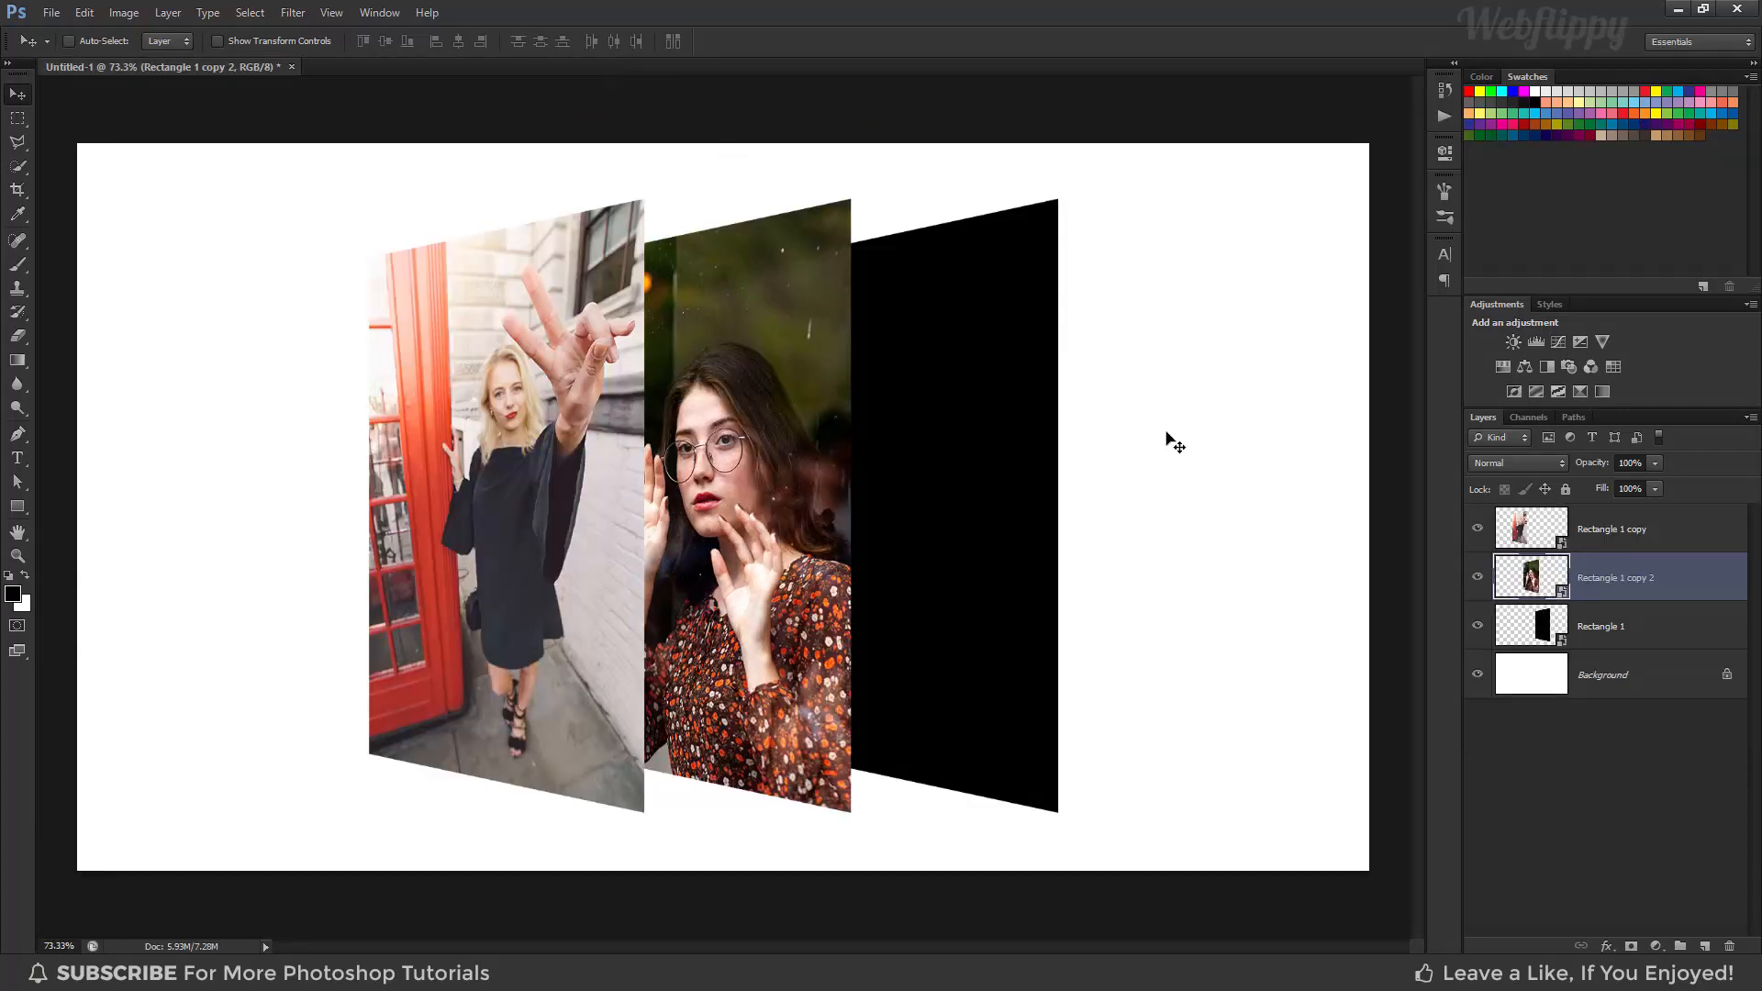
Open the smart object contents of Rectangle 1, the rightmost black panel, for editing
{"action": "left_click", "coordinate": [1562, 629]}
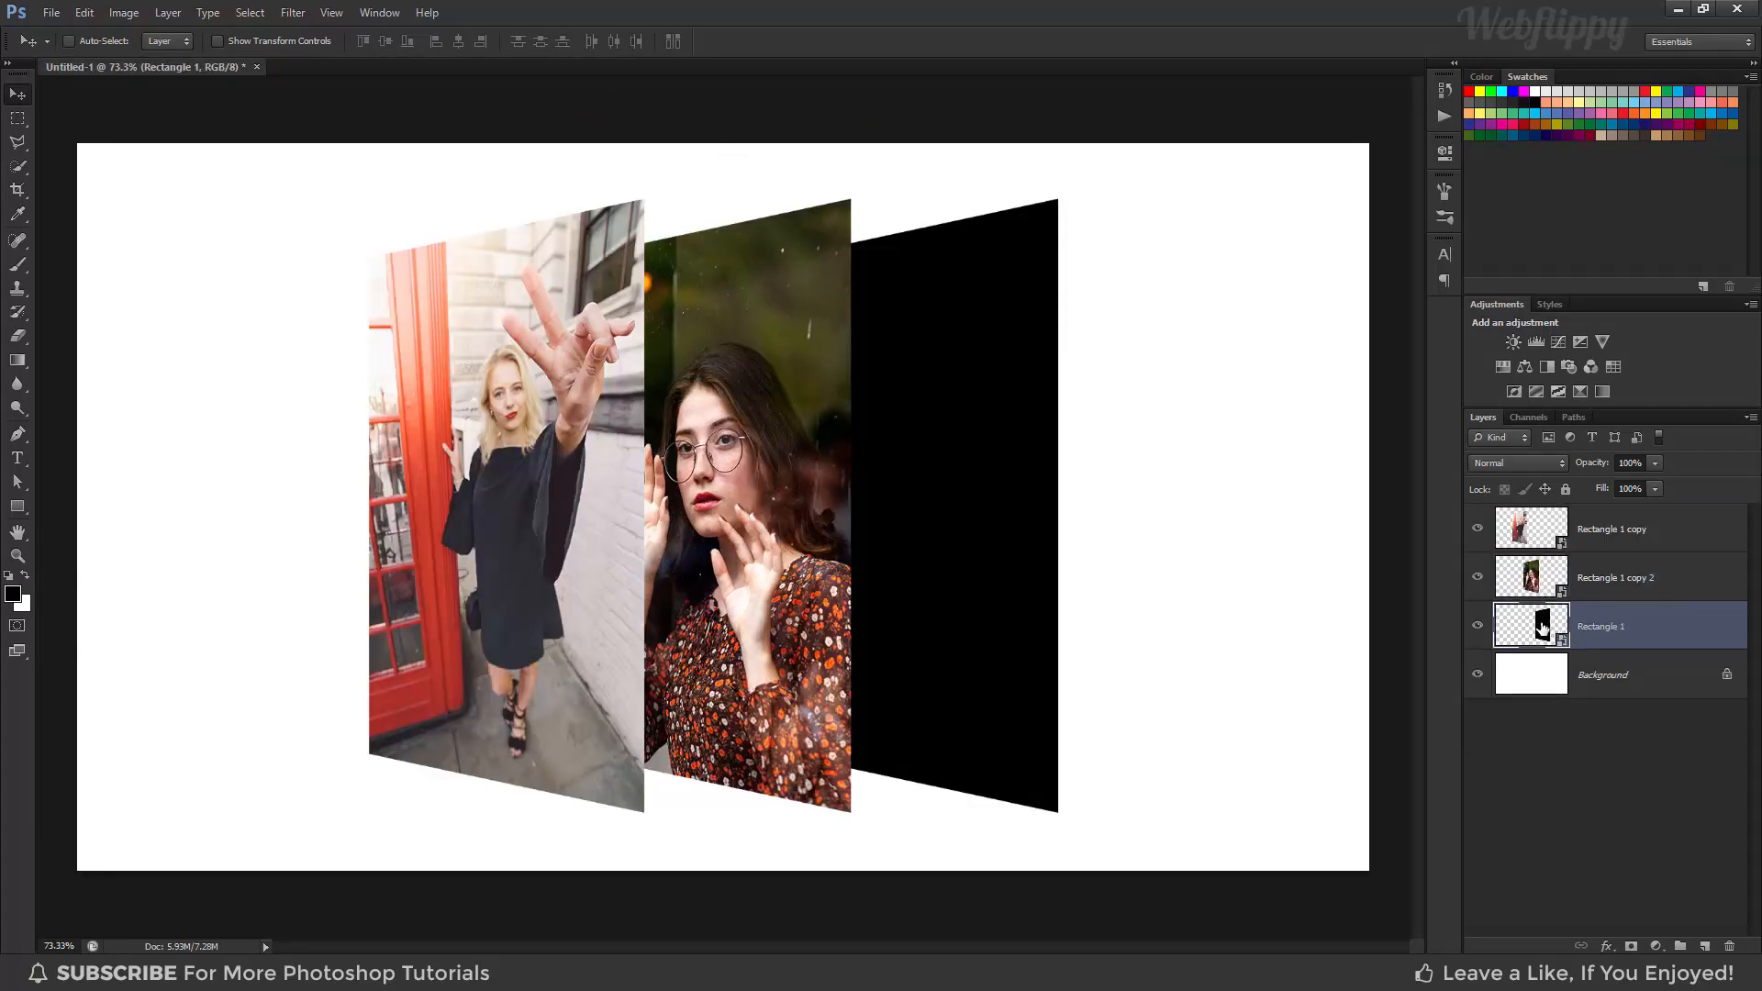
{"action": "double_click", "coordinate": [1541, 627]}
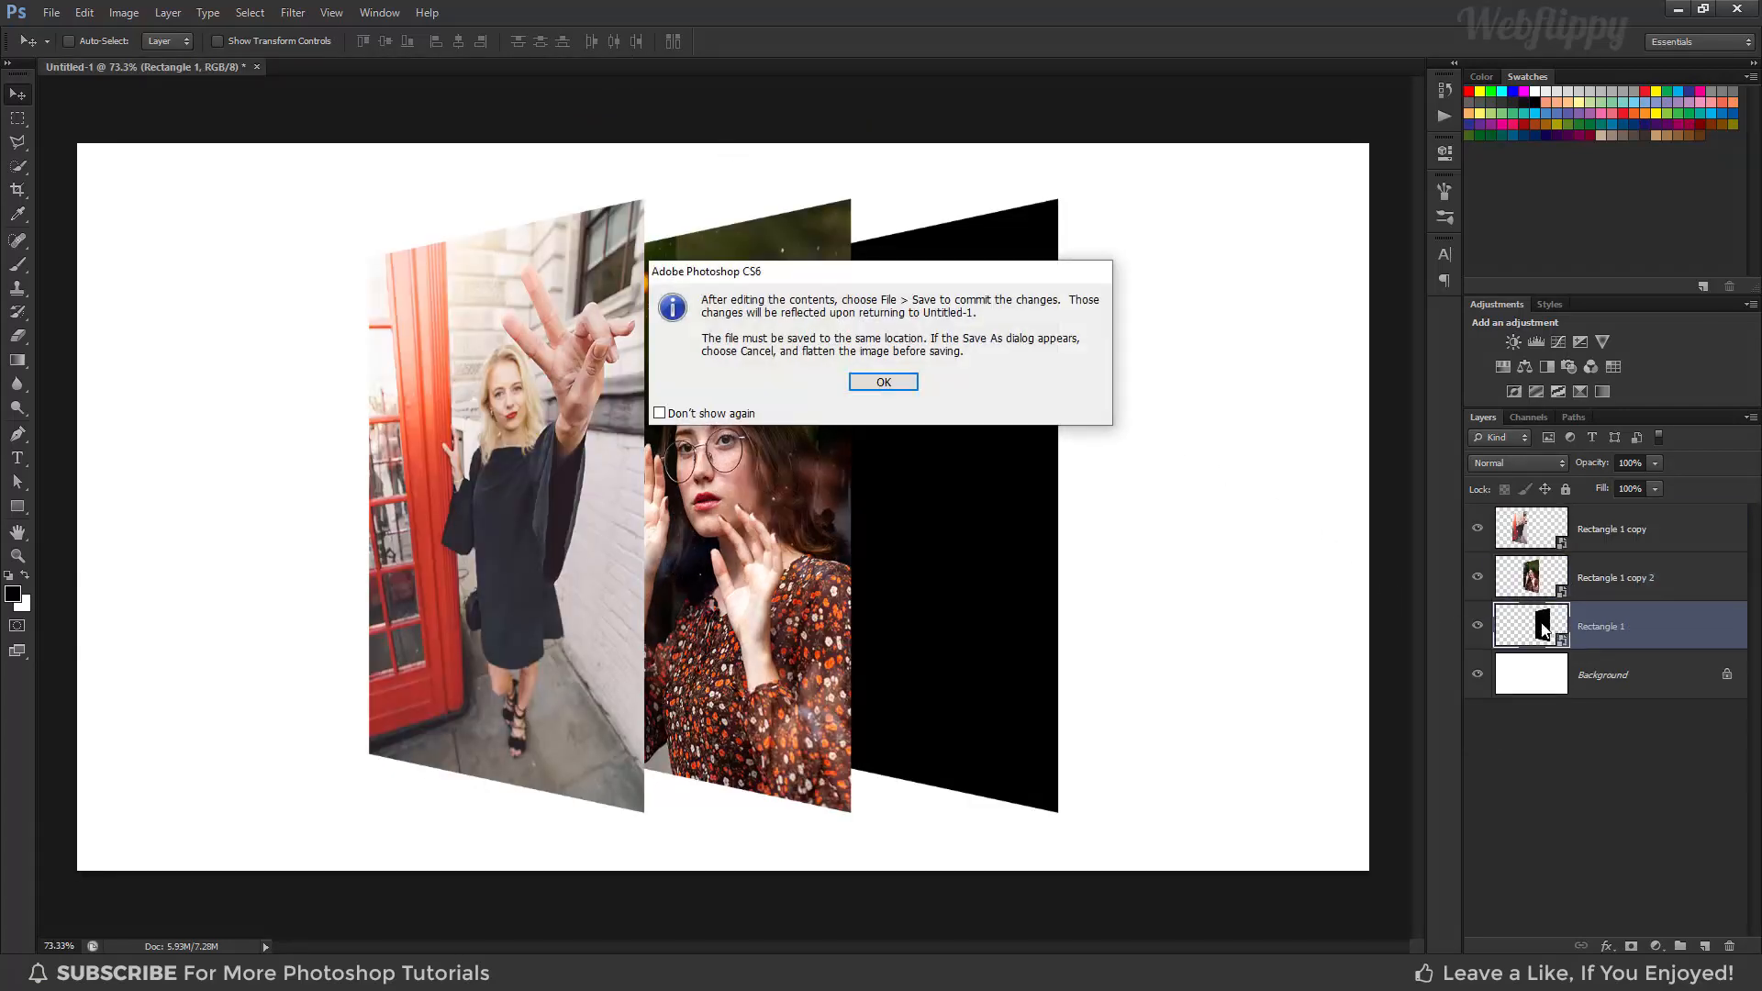
{"action": "left_click", "coordinate": [891, 389]}
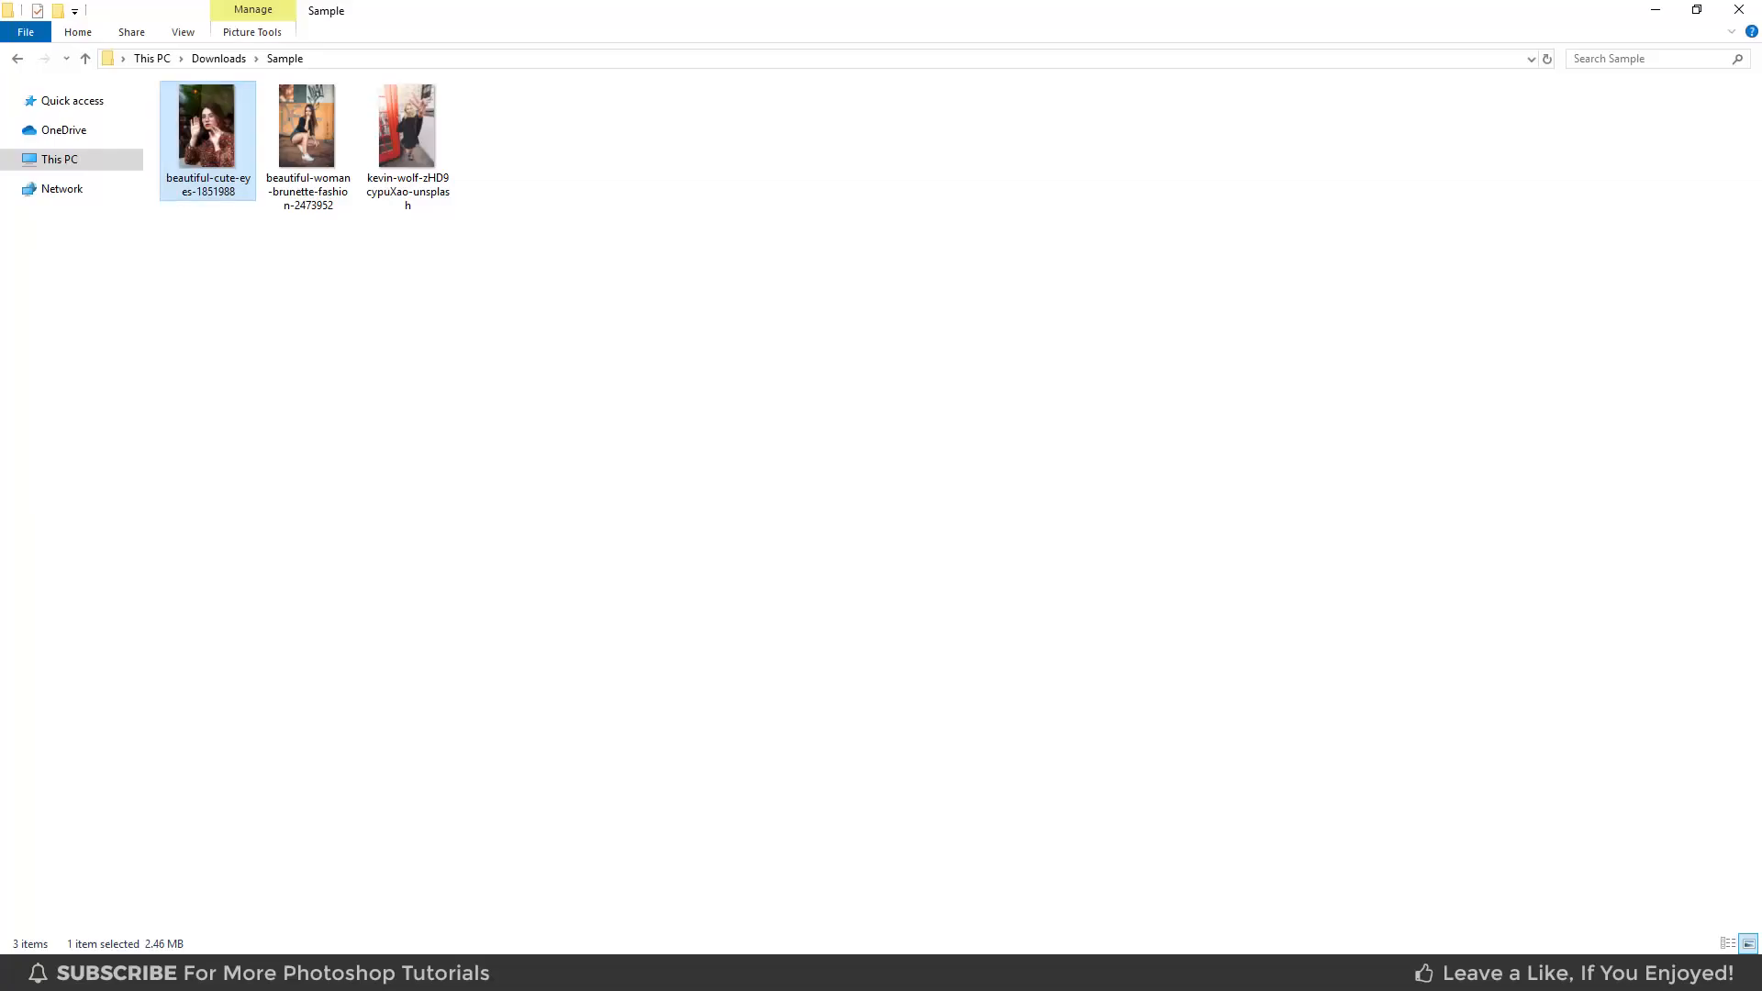
Place the beautiful-woman-brunette-fashion-2473952 photo at about 5.01% scale to cover the canvas, and save and close the contents
{"action": "left_click_drag", "start_coordinate": [306, 129], "coordinate": [711, 511]}
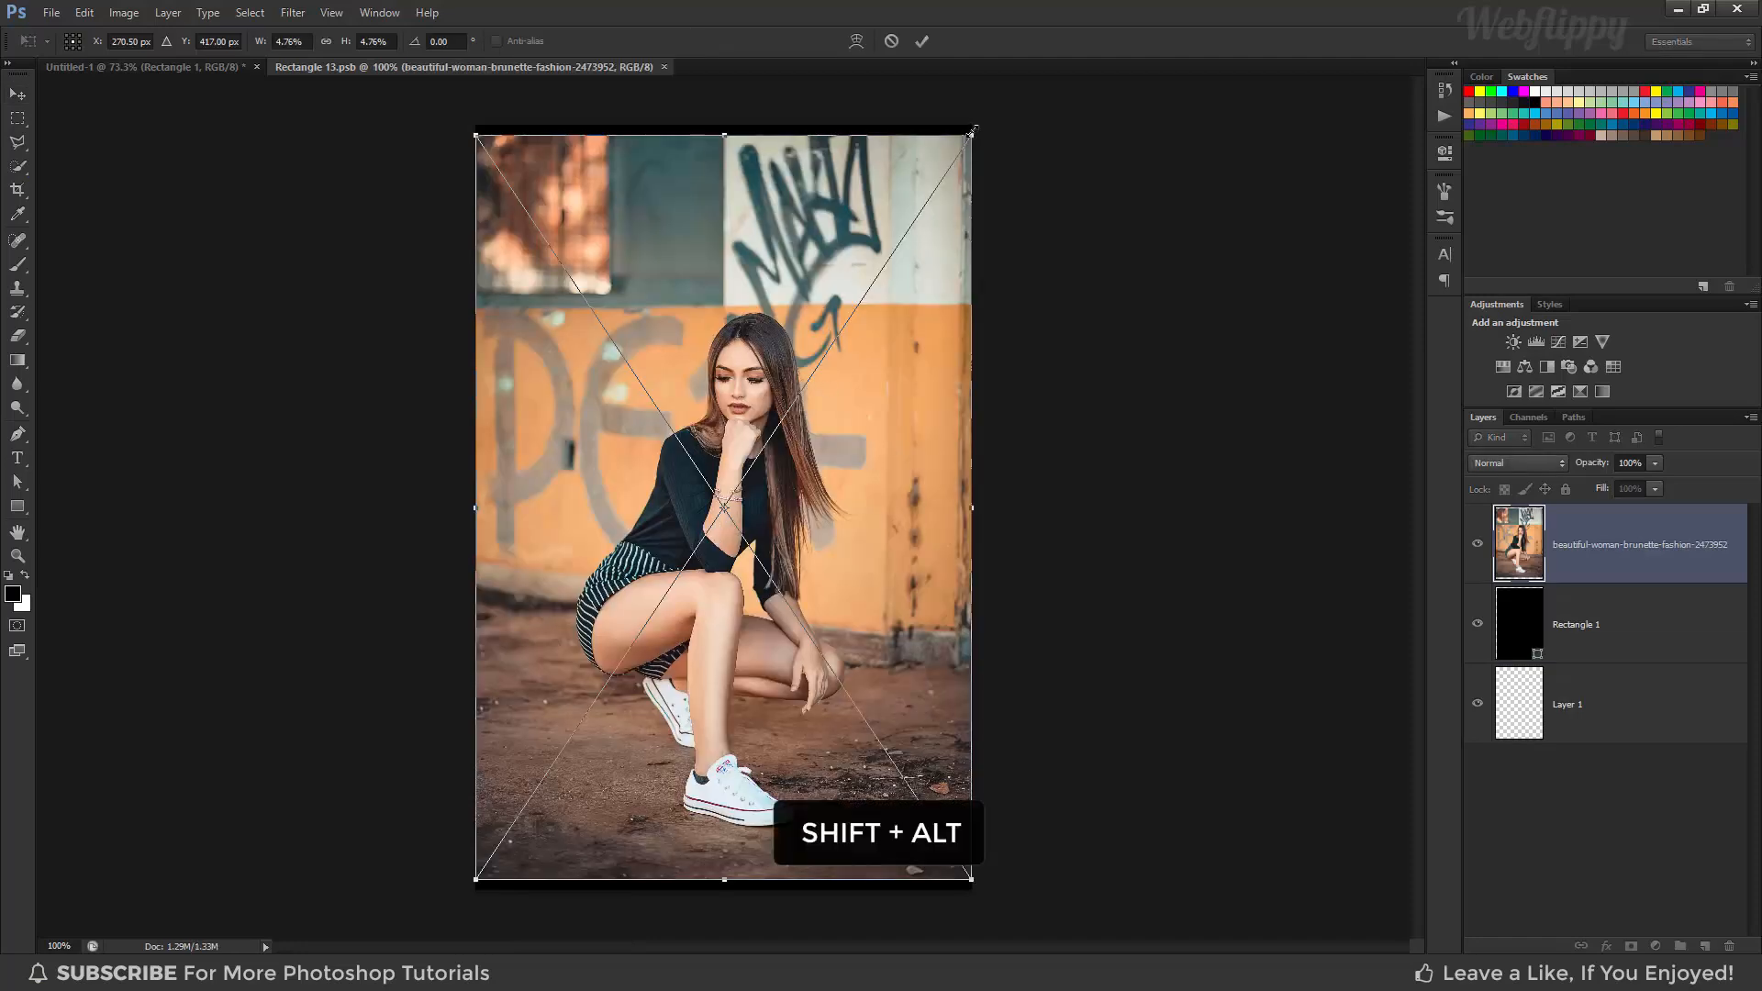
{"action": "left_click_drag", "start_coordinate": [972, 128], "coordinate": [1001, 106]}
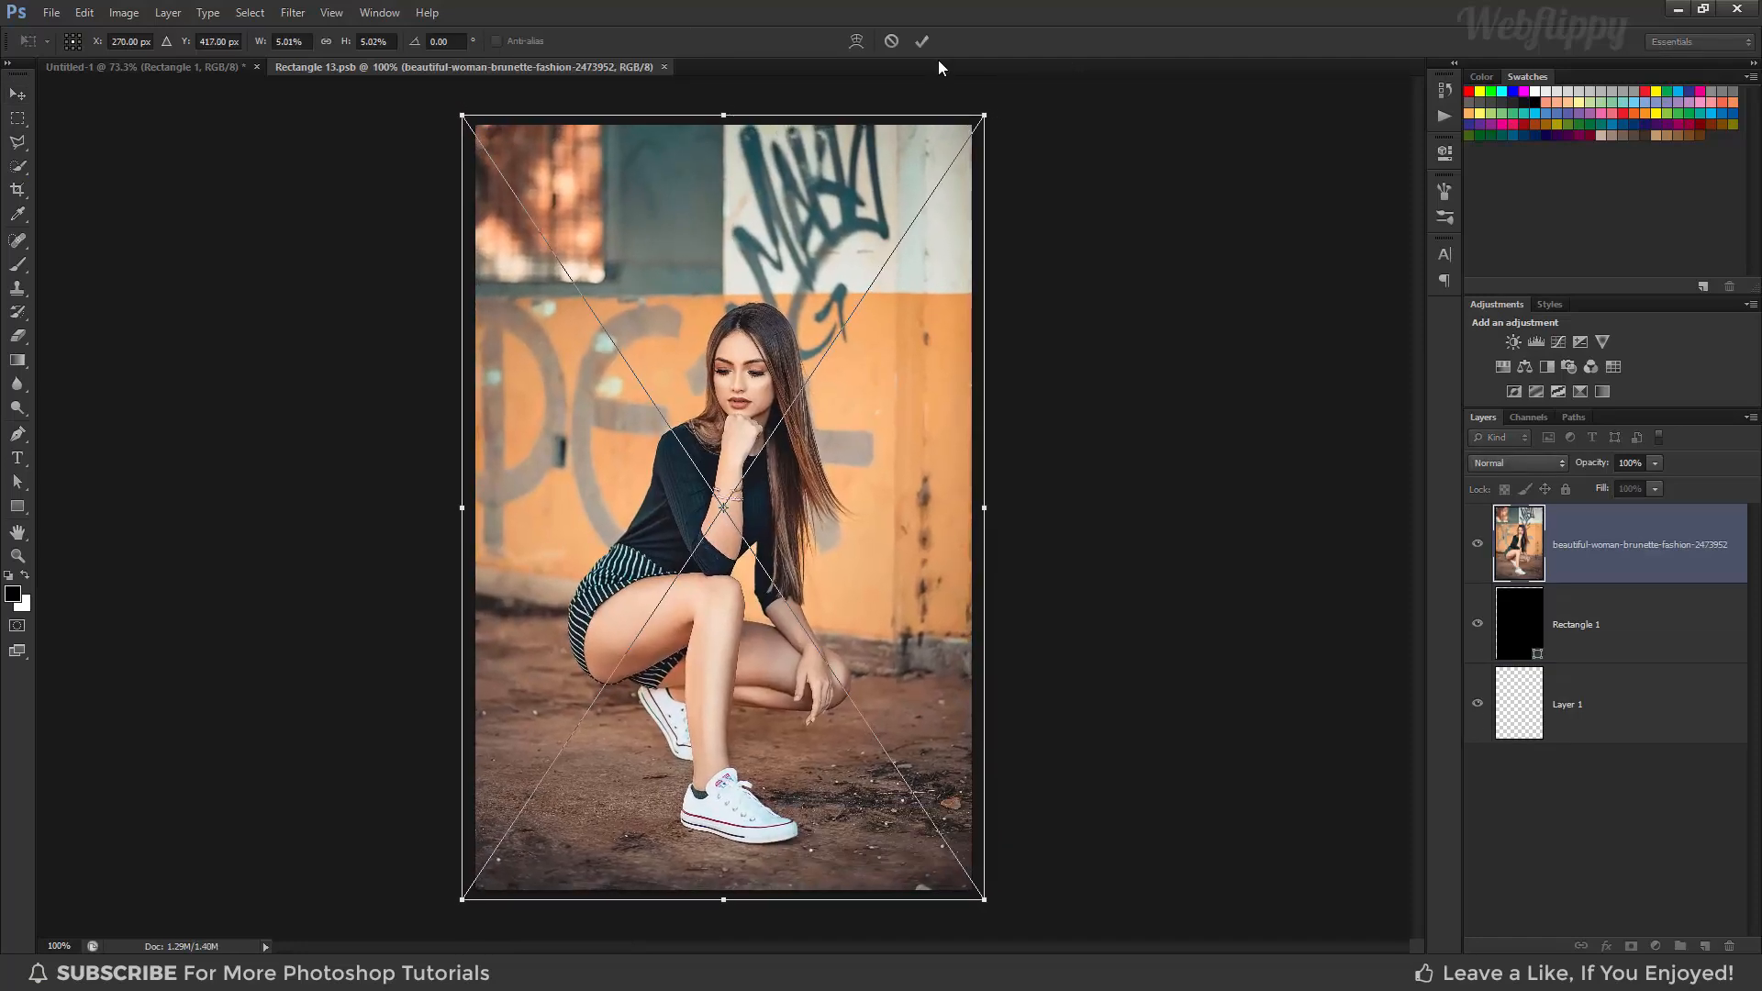
{"action": "left_click", "coordinate": [925, 42]}
{"action": "key", "text": "ctrl+s"}
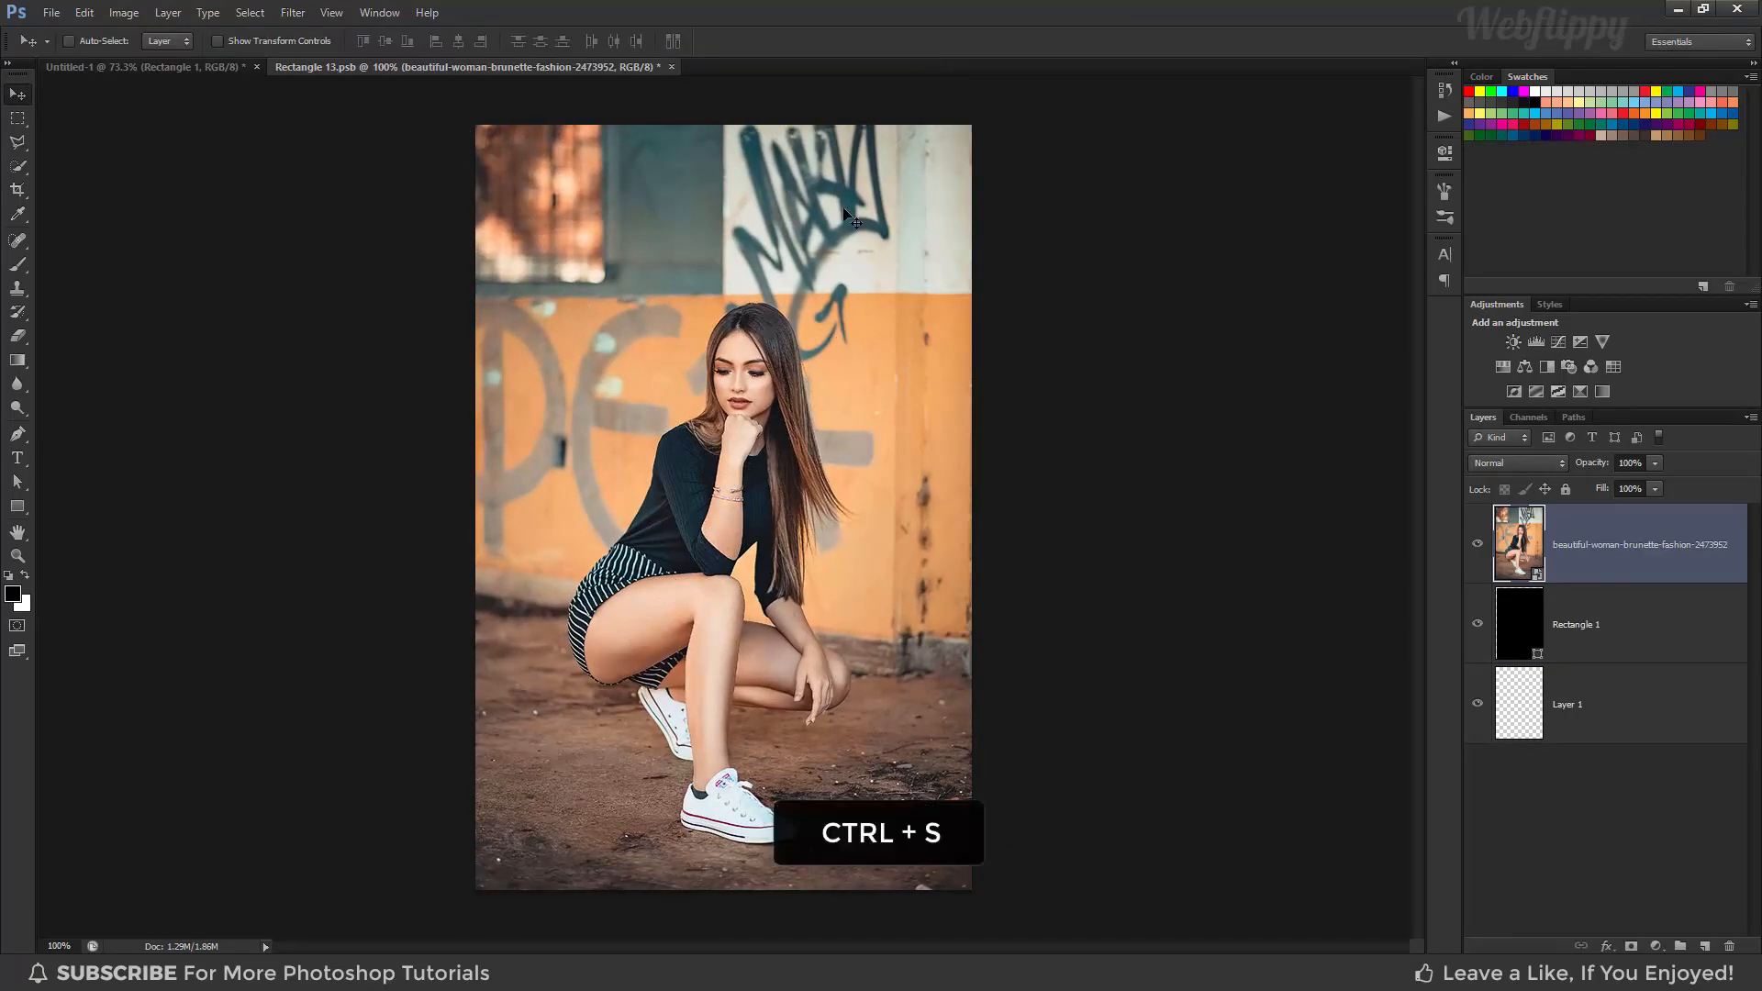
{"action": "left_click", "coordinate": [663, 67]}
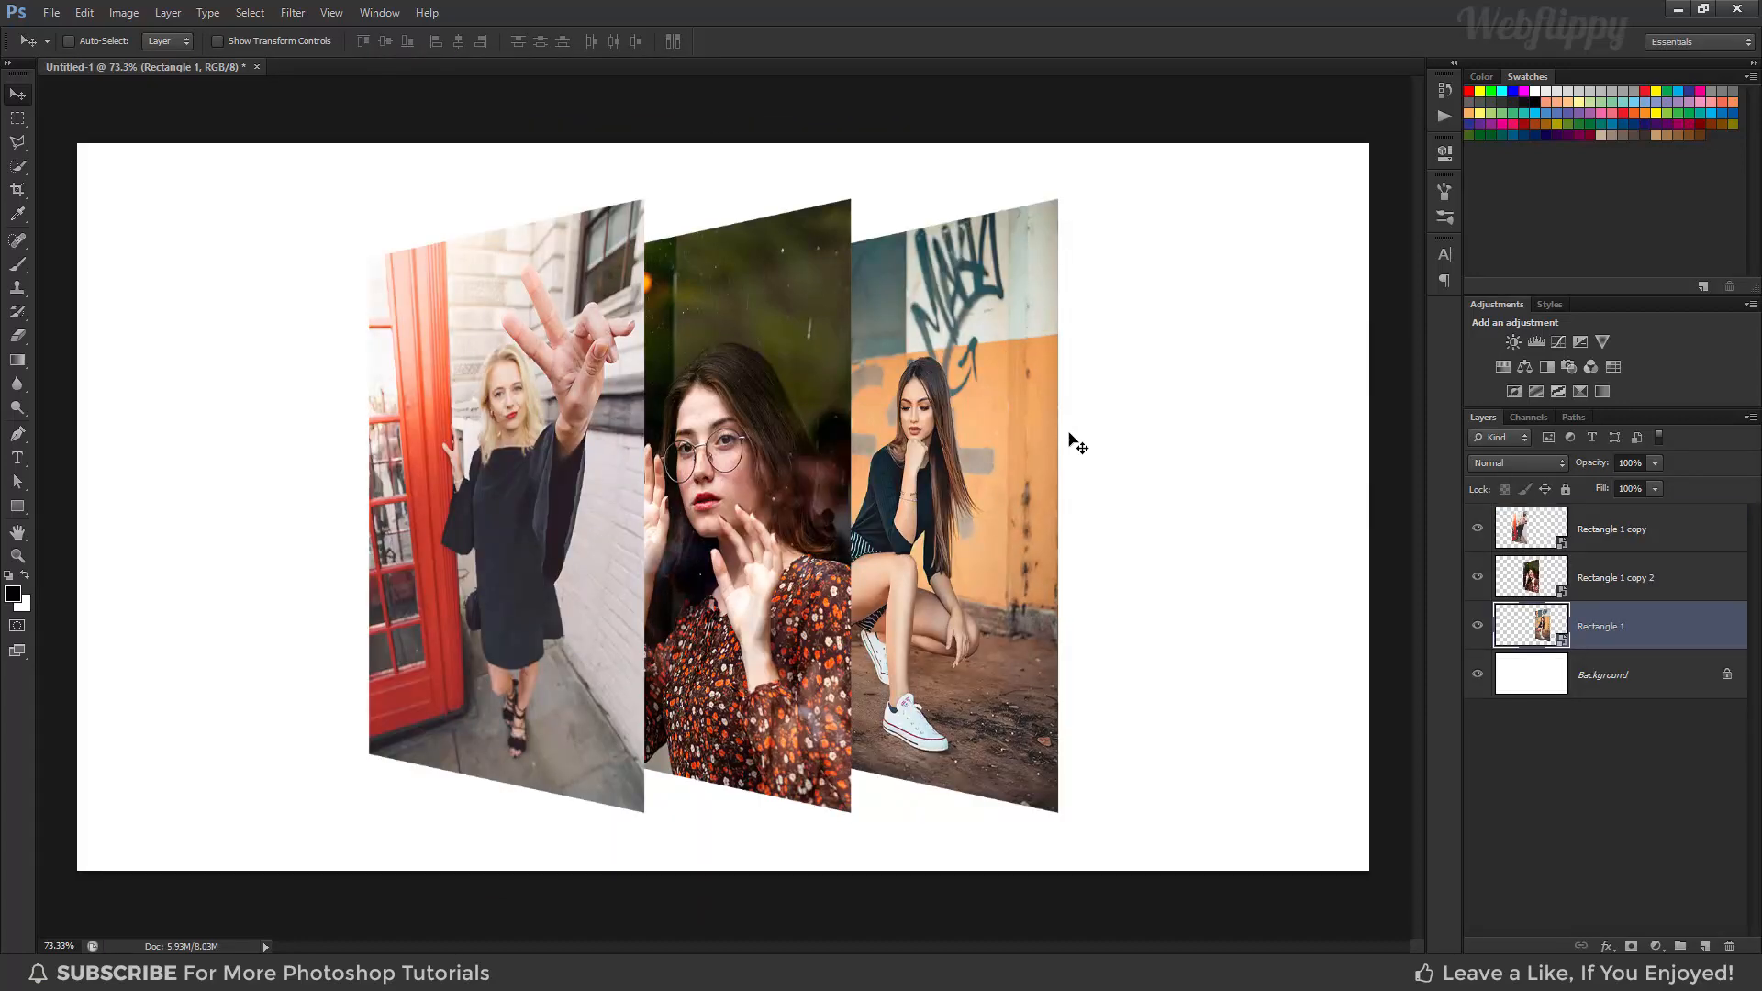
Add a drop shadow to Rectangle 1 copy with Global Light off, angle 159°, distance 28 px, size 65 px and about 32% opacity
{"action": "left_click", "coordinate": [1488, 537]}
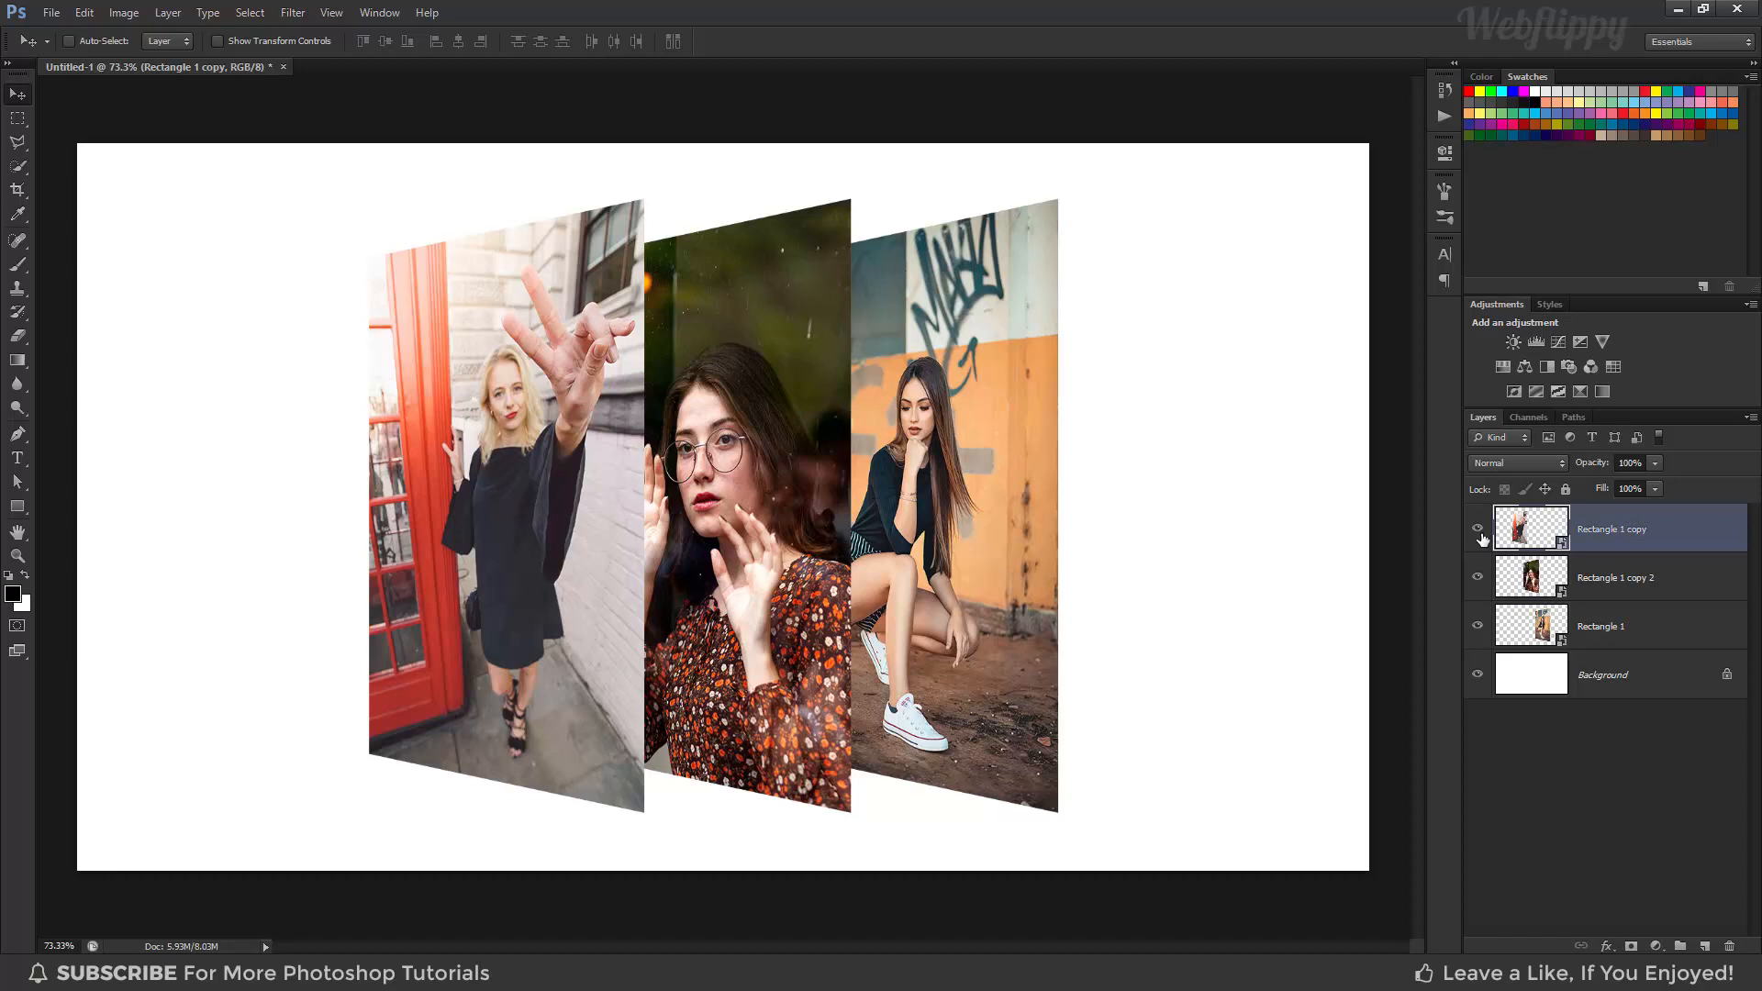
{"action": "left_click", "coordinate": [1479, 530]}
{"action": "left_click", "coordinate": [1479, 530]}
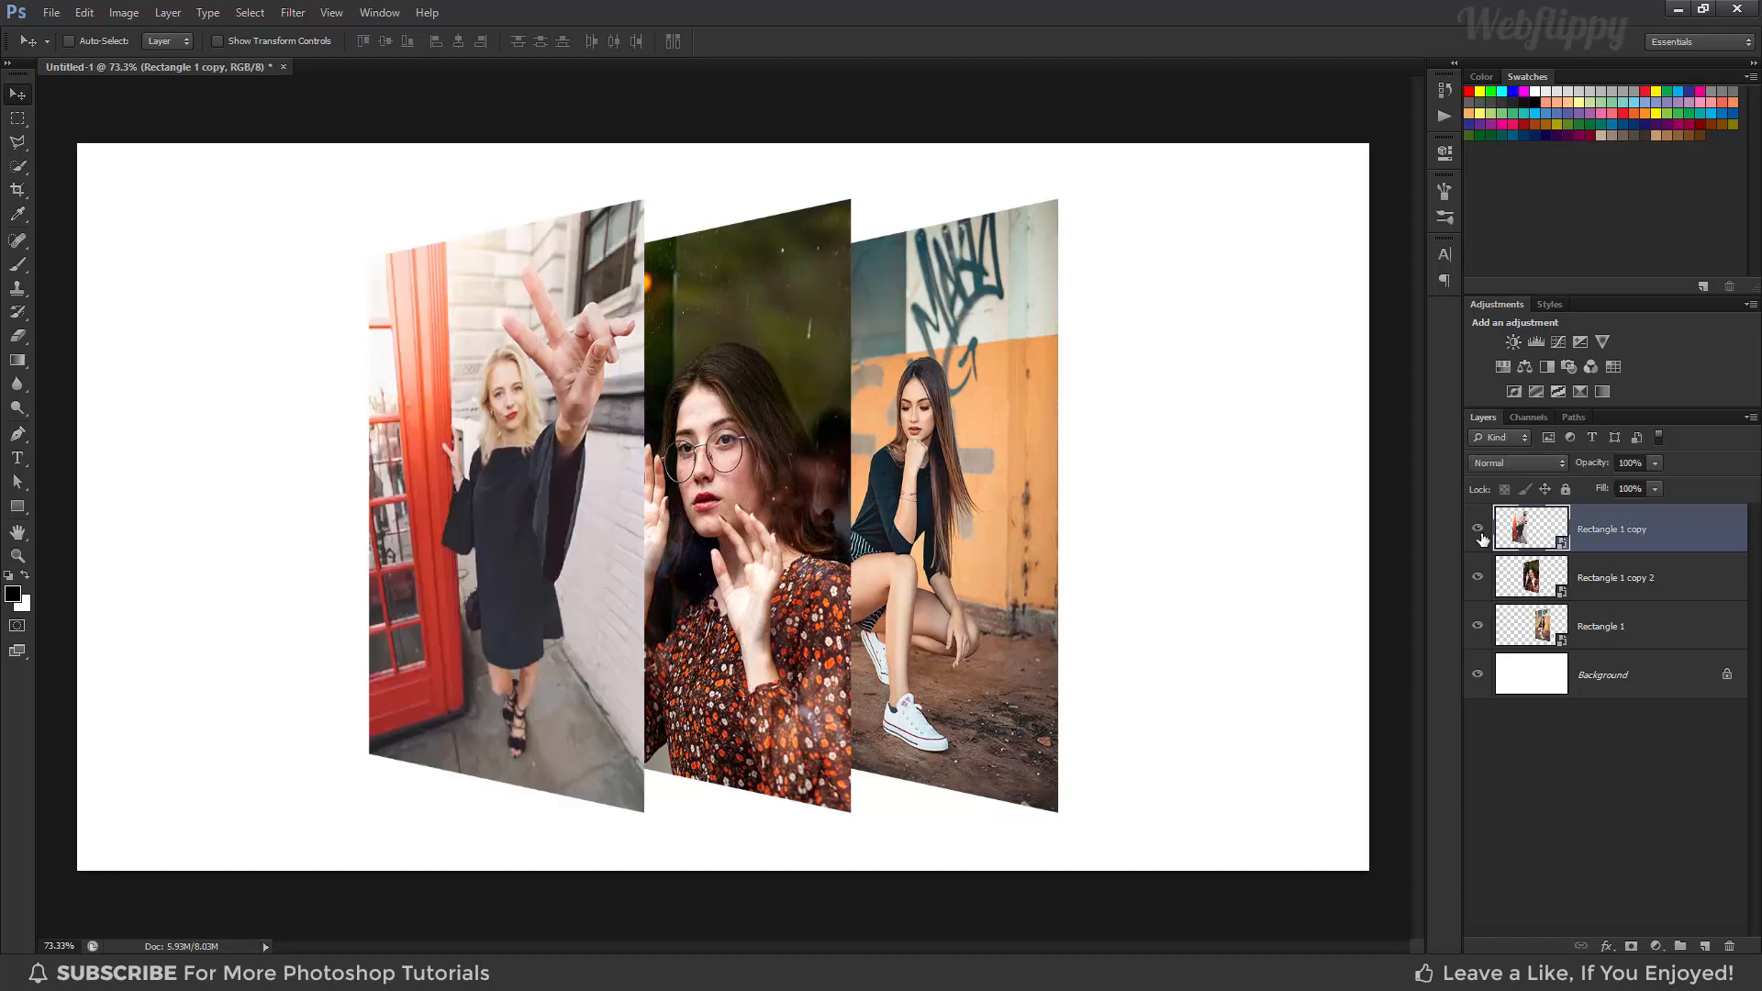
{"action": "right_click", "coordinate": [1668, 537]}
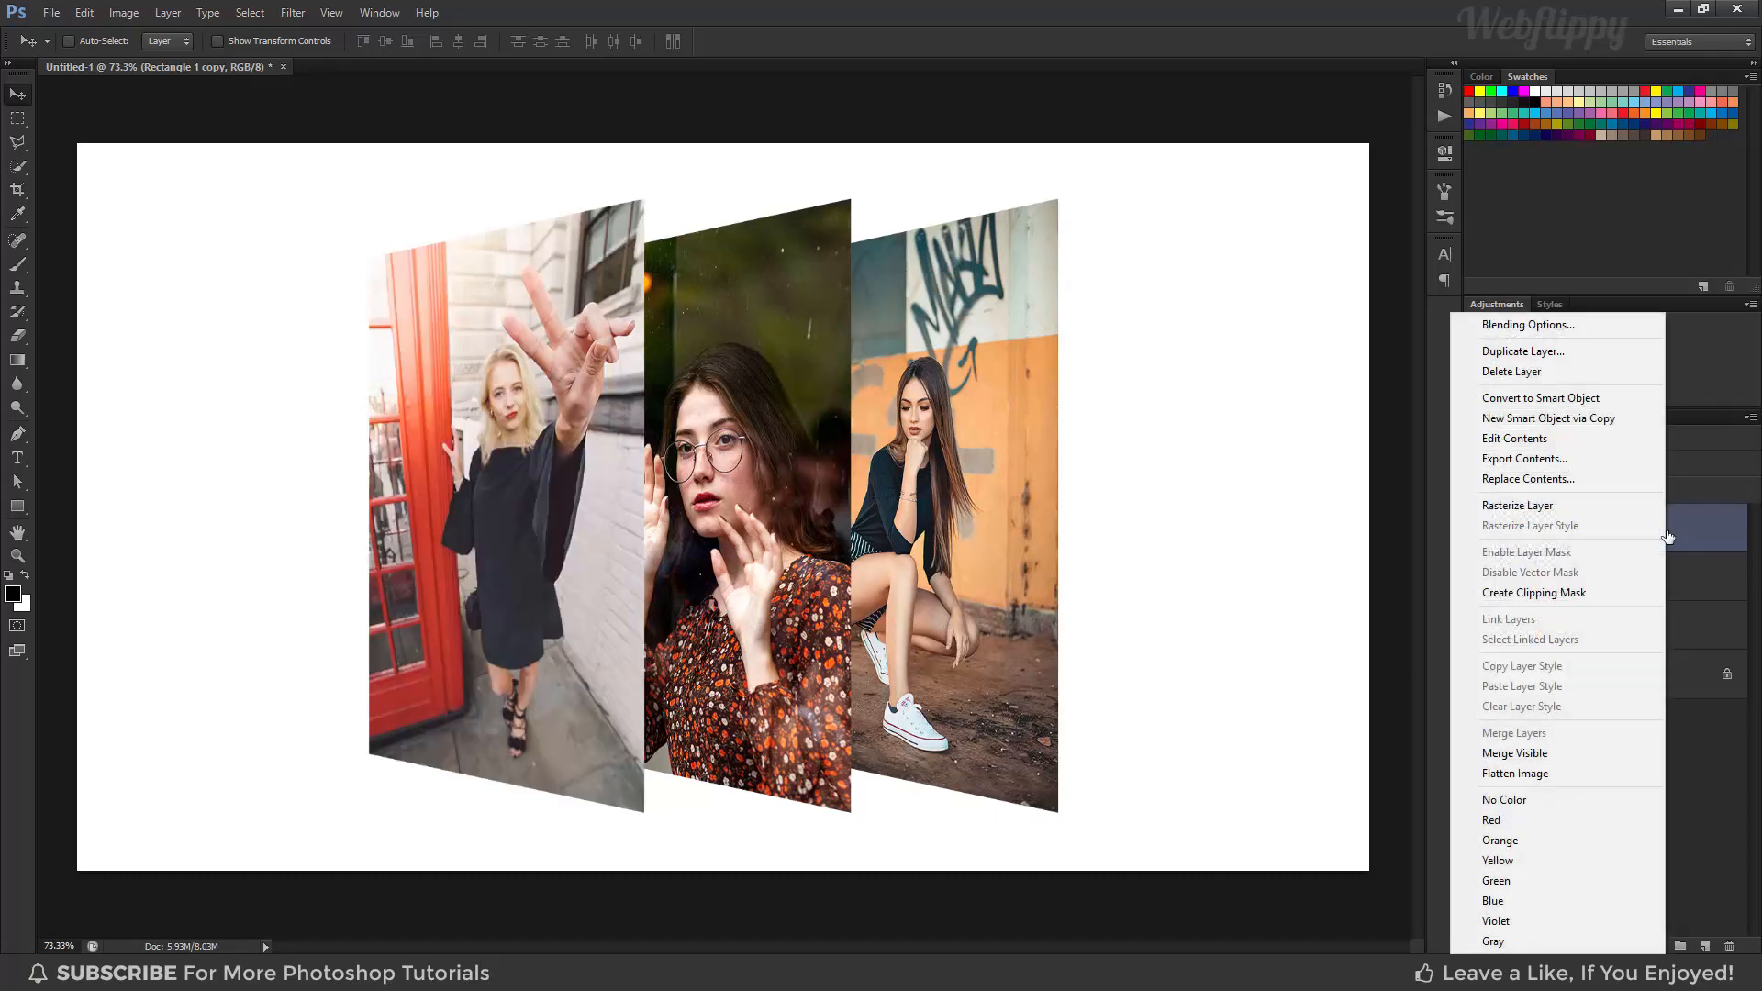
{"action": "left_click", "coordinate": [1554, 329]}
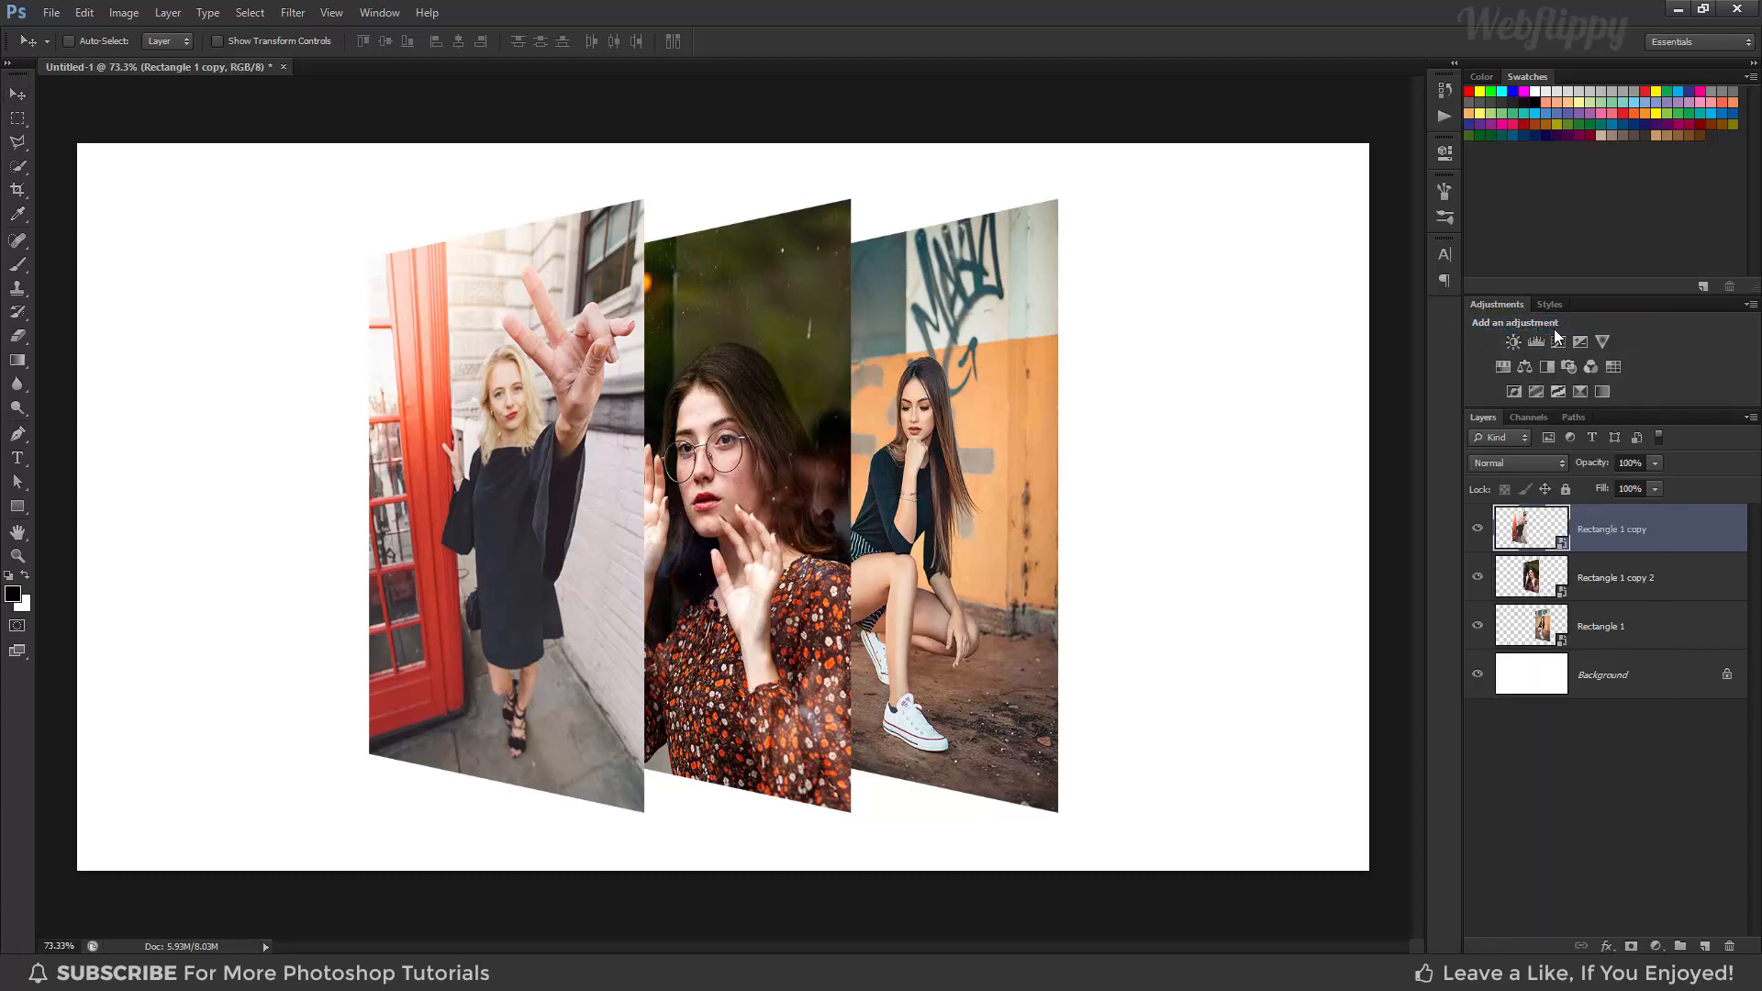
{"action": "left_click_drag", "start_coordinate": [1357, 343], "coordinate": [1268, 249]}
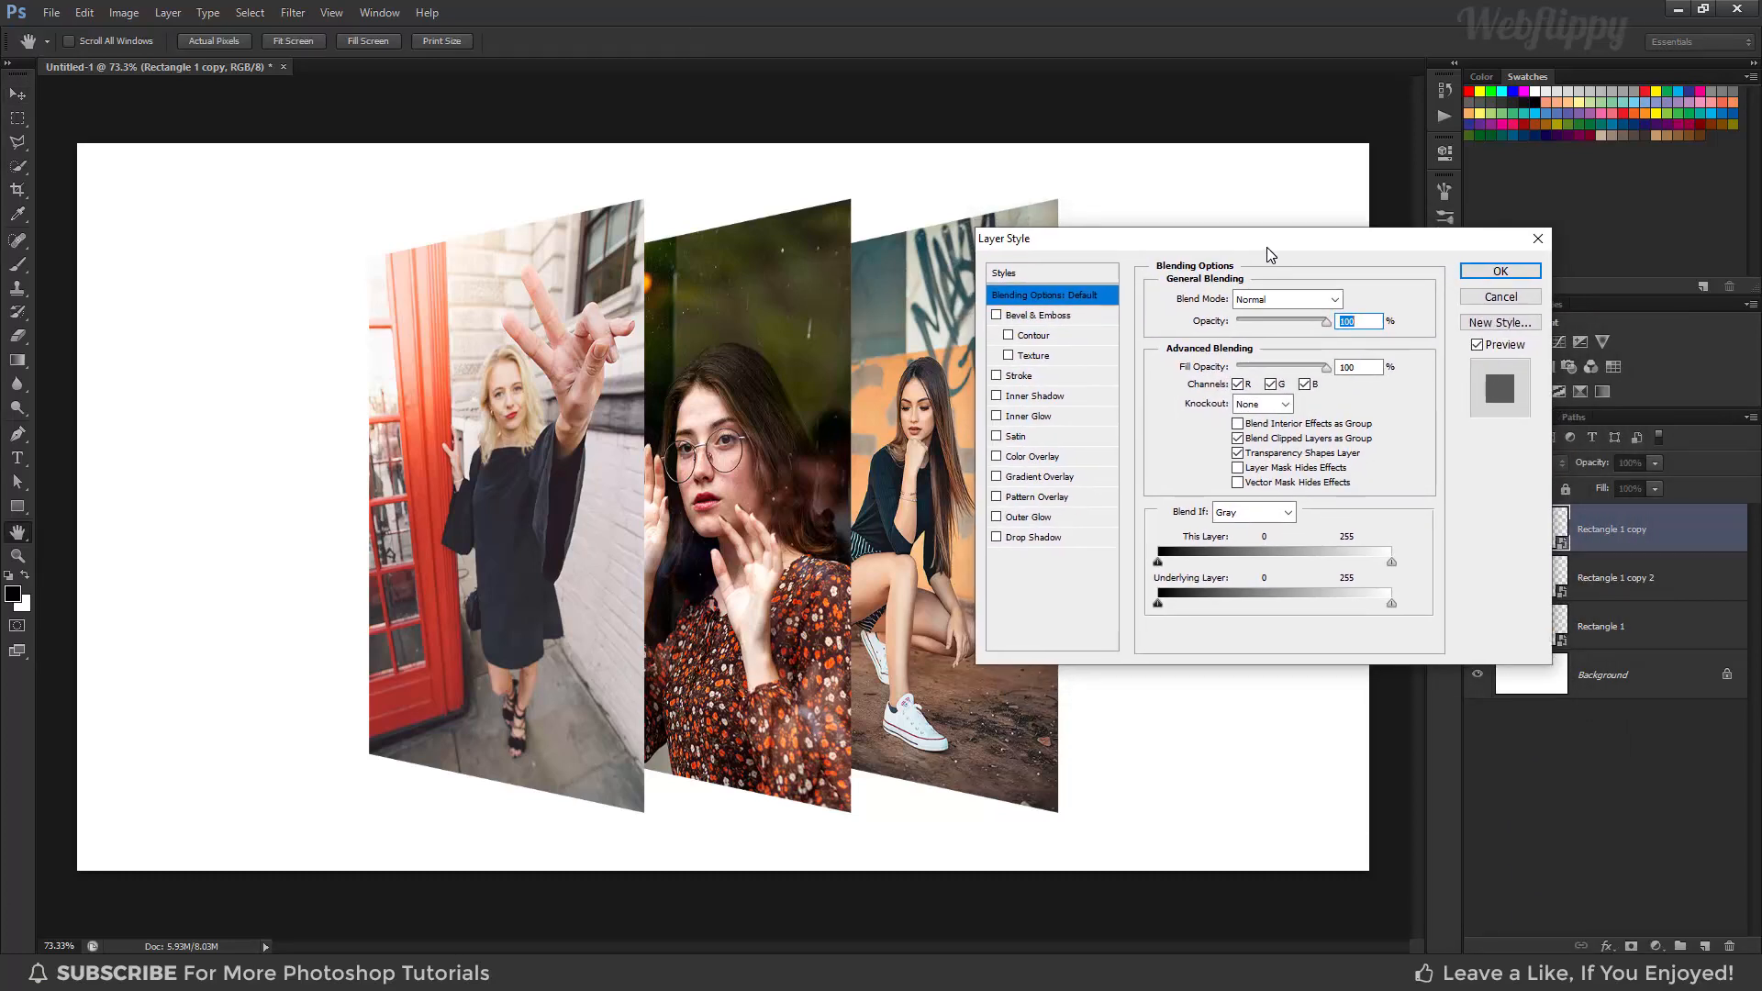
{"action": "left_click", "coordinate": [1009, 539]}
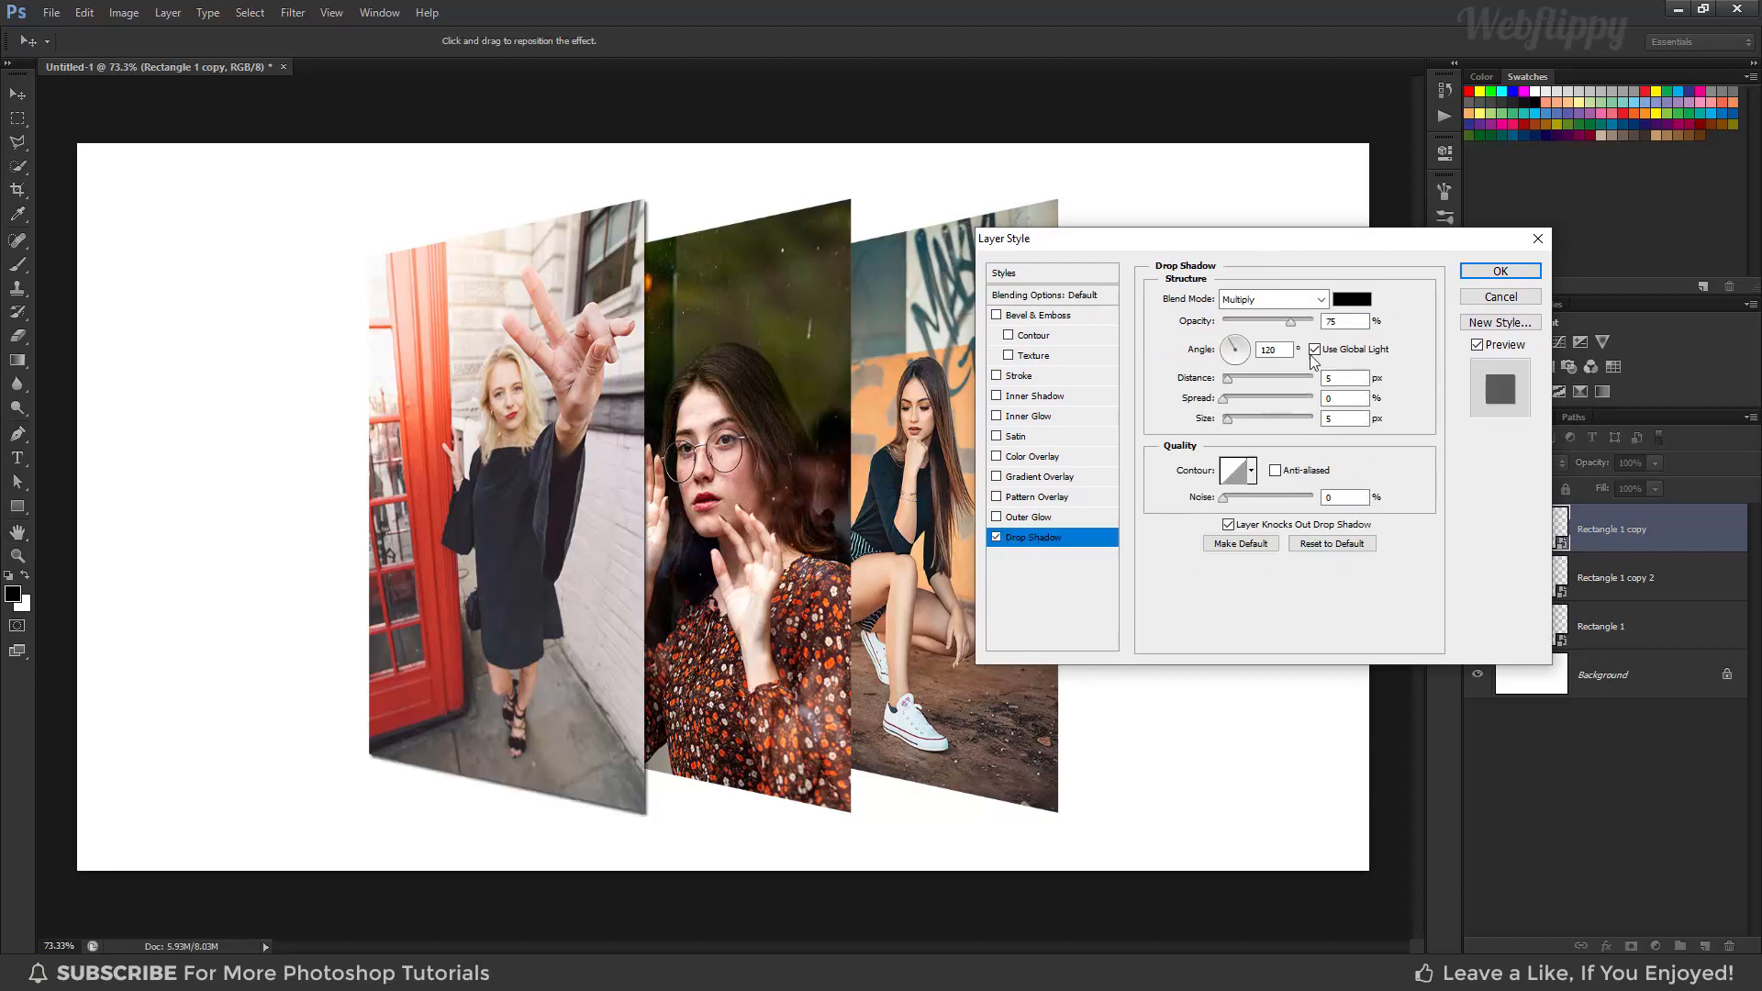
{"action": "left_click", "coordinate": [1286, 349]}
{"action": "left_click_drag", "start_coordinate": [1283, 349], "coordinate": [1255, 427]}
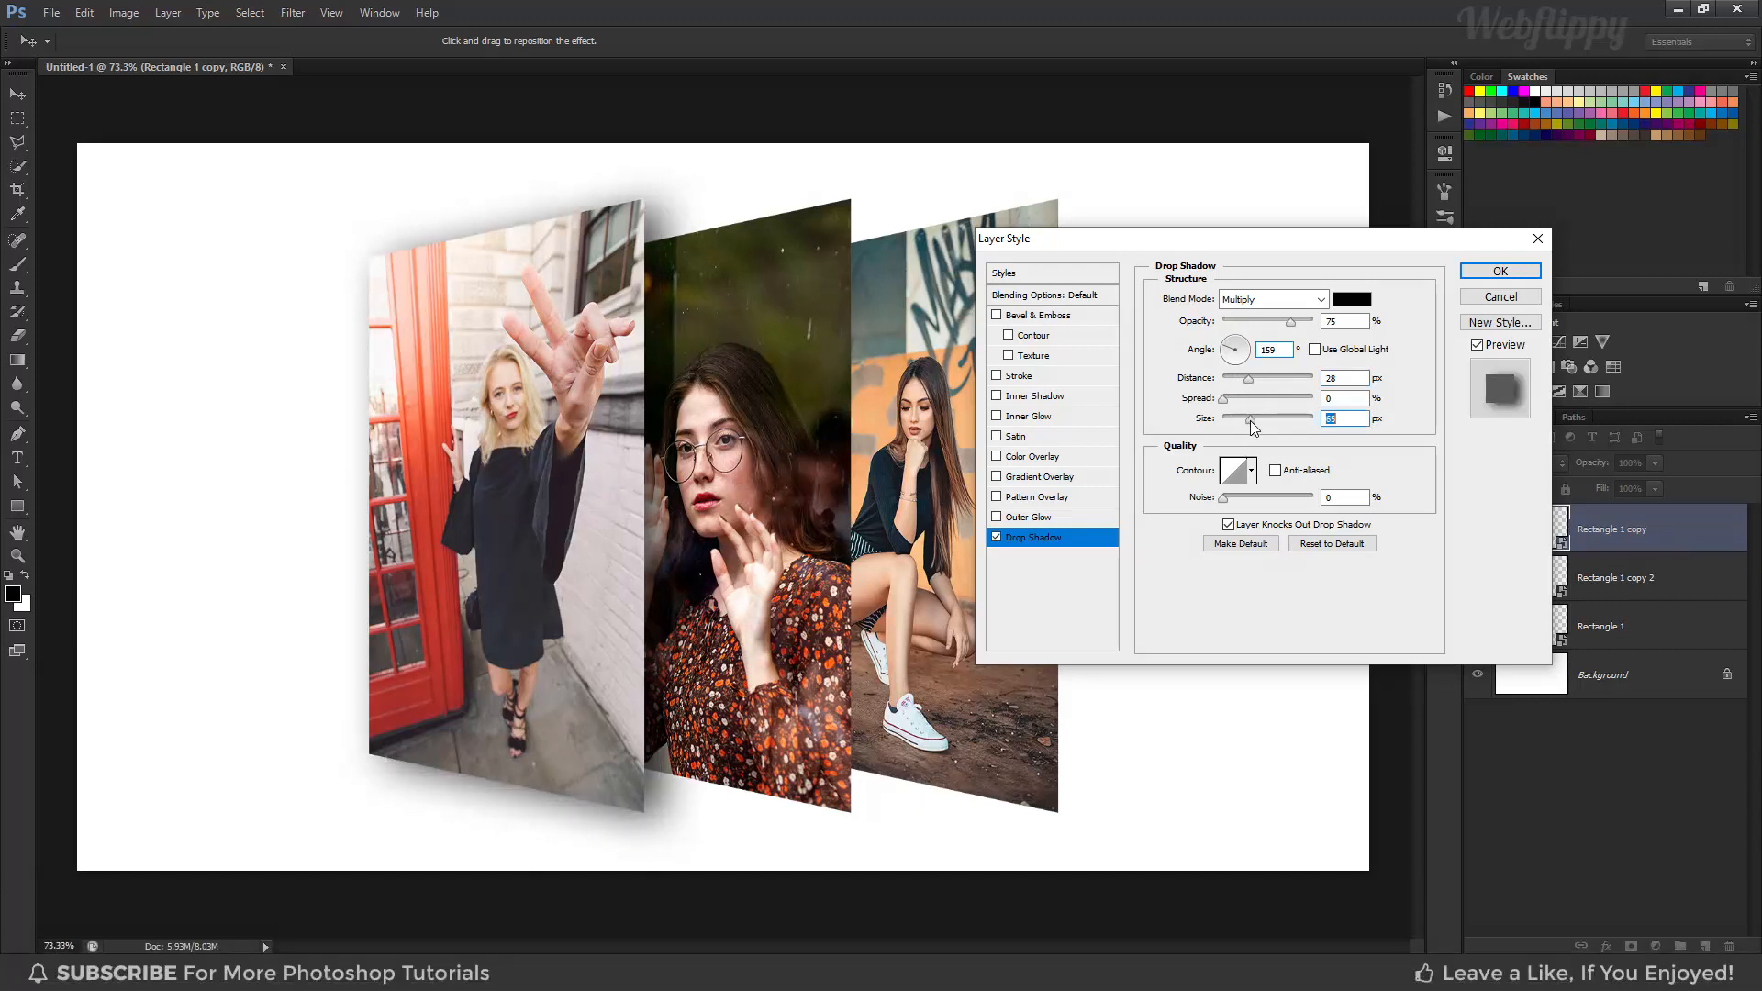
{"action": "left_click_drag", "start_coordinate": [1290, 321], "coordinate": [1246, 323]}
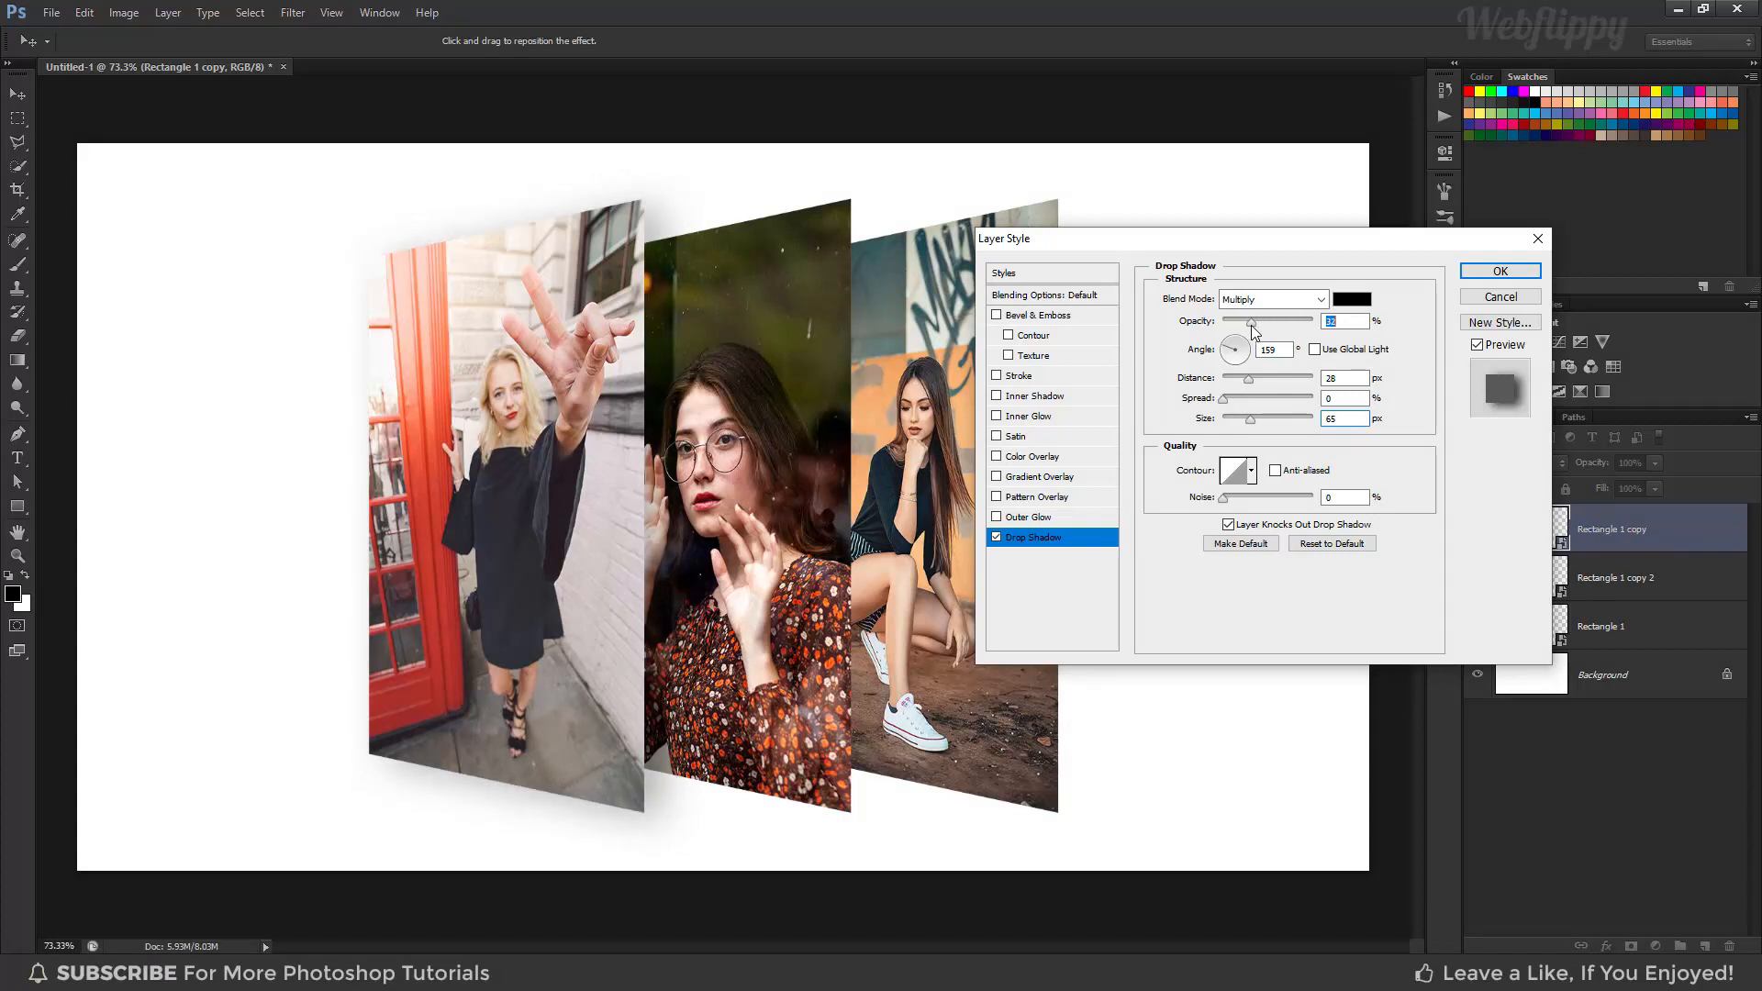
Add a white (ffffff) inside stroke of about 21 px to Rectangle 1 copy, and compare the panel with its effects off and on
{"action": "left_click", "coordinate": [1020, 377]}
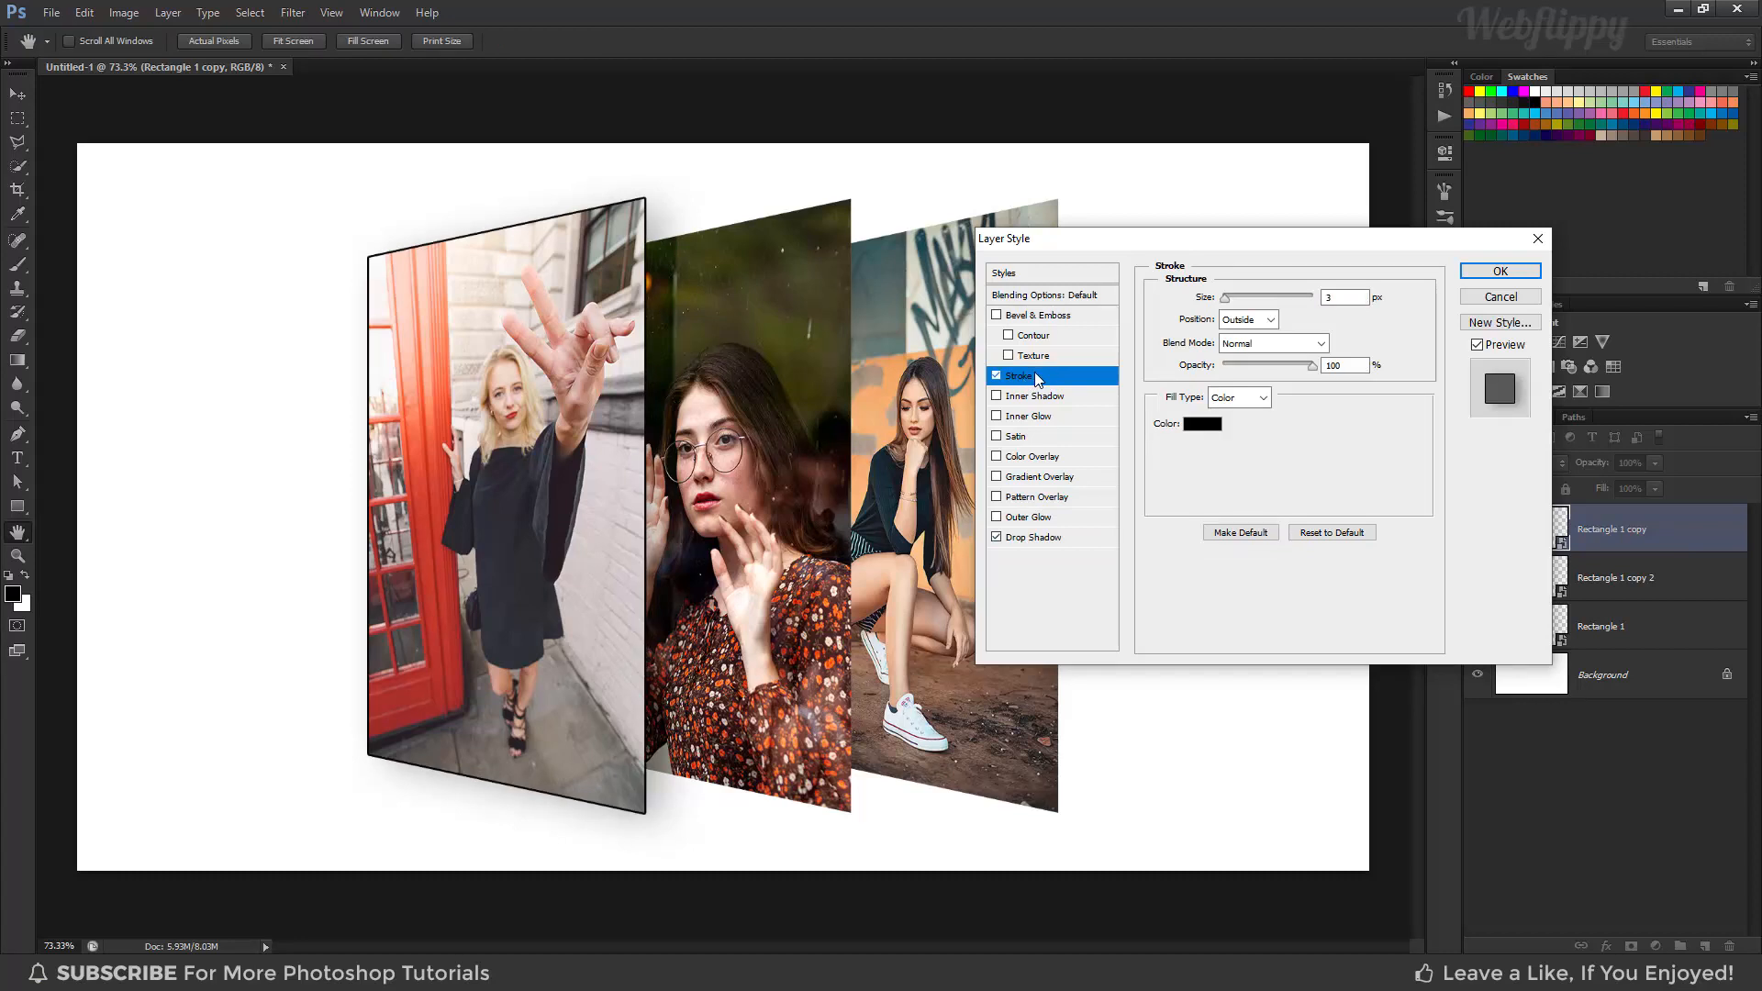
{"action": "left_click", "coordinate": [1250, 319]}
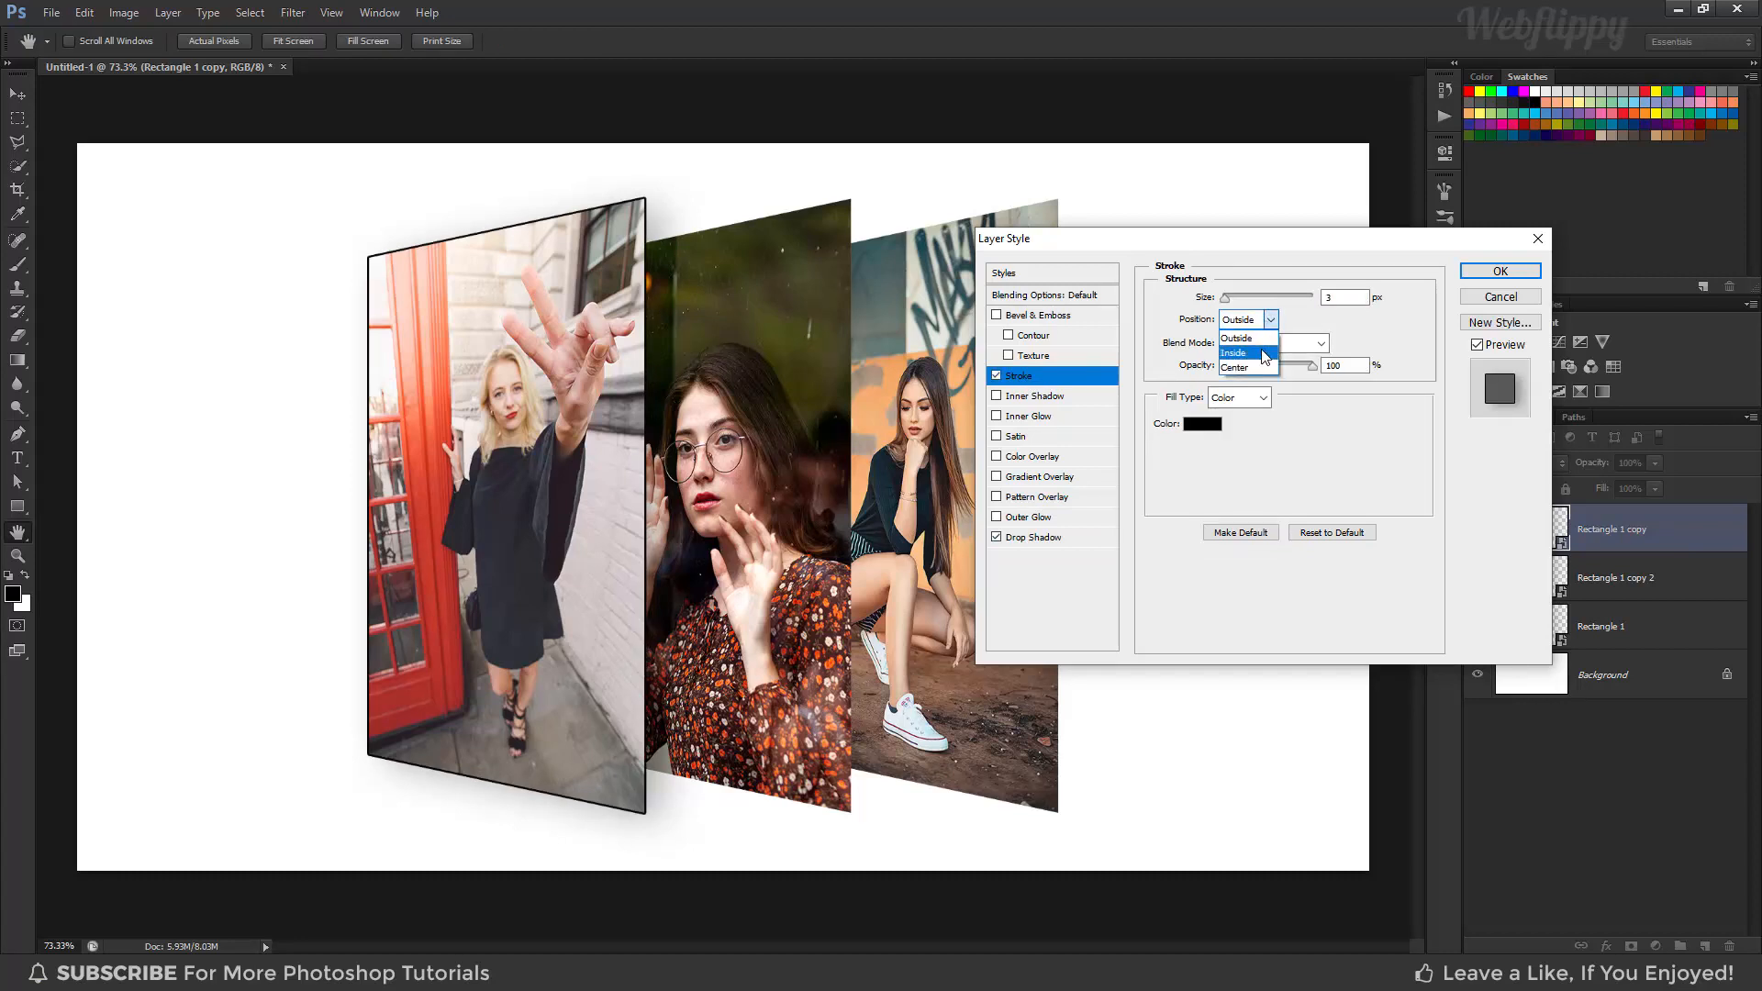
{"action": "left_click", "coordinate": [1264, 354]}
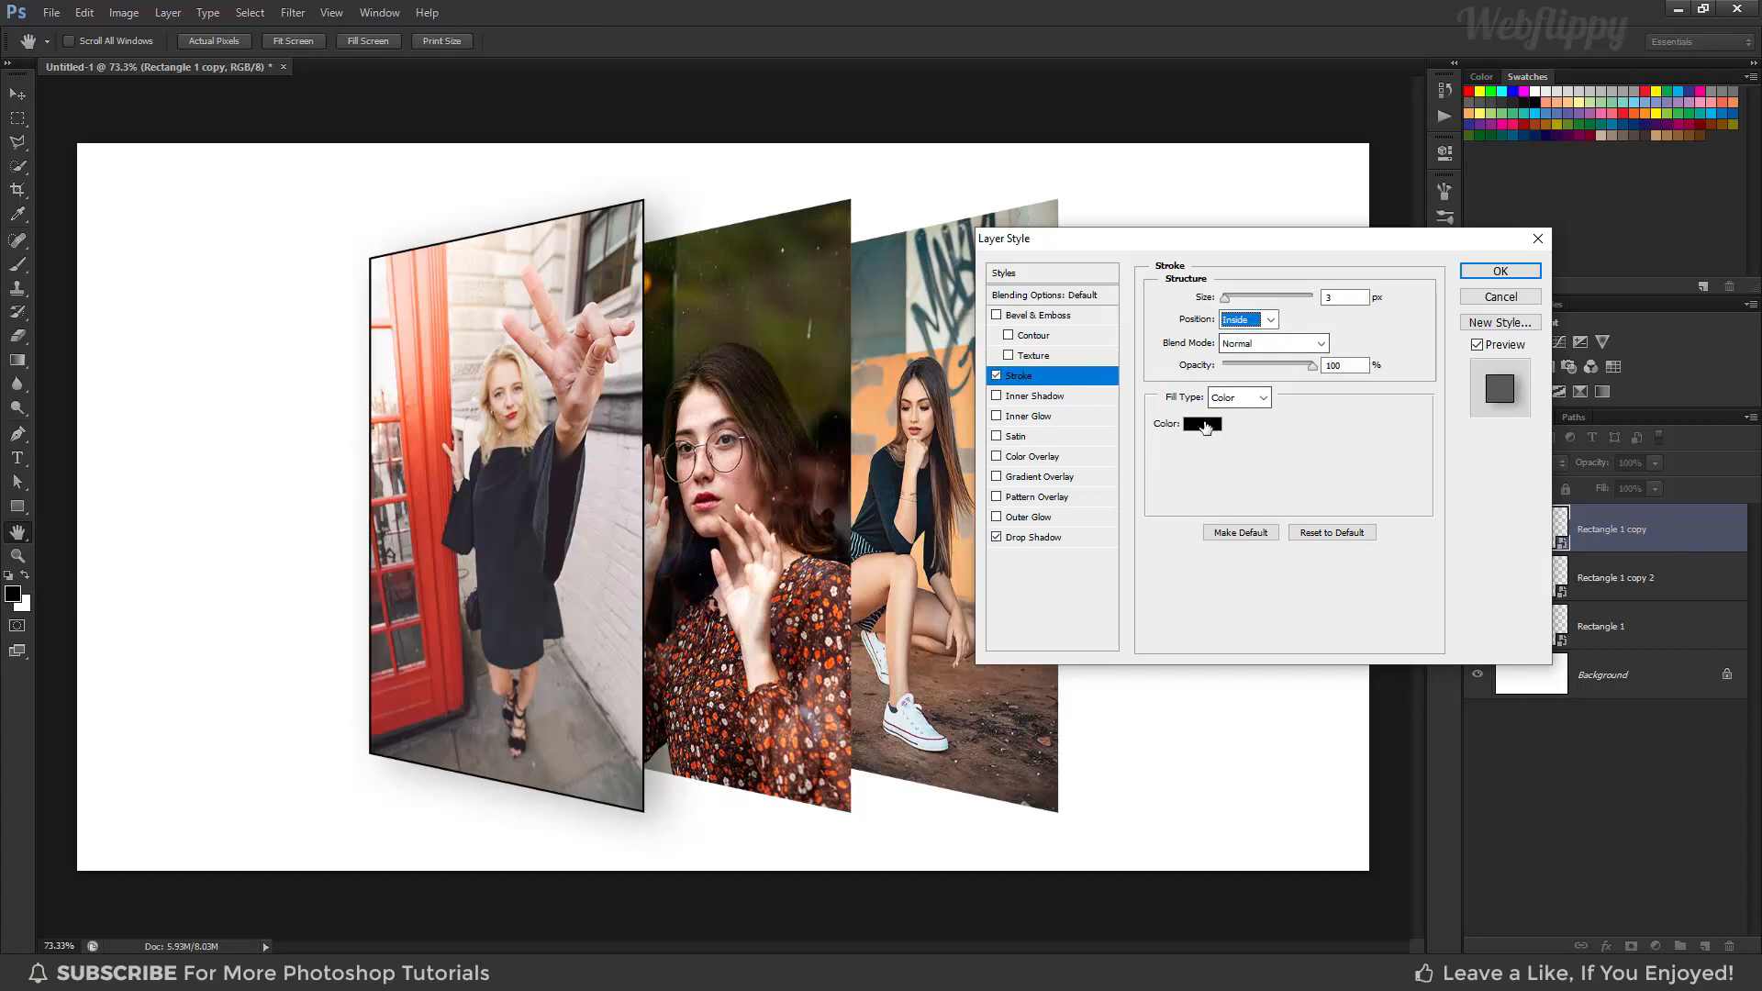
{"action": "left_click", "coordinate": [1205, 427]}
{"action": "left_click_drag", "start_coordinate": [978, 392], "coordinate": [955, 350]}
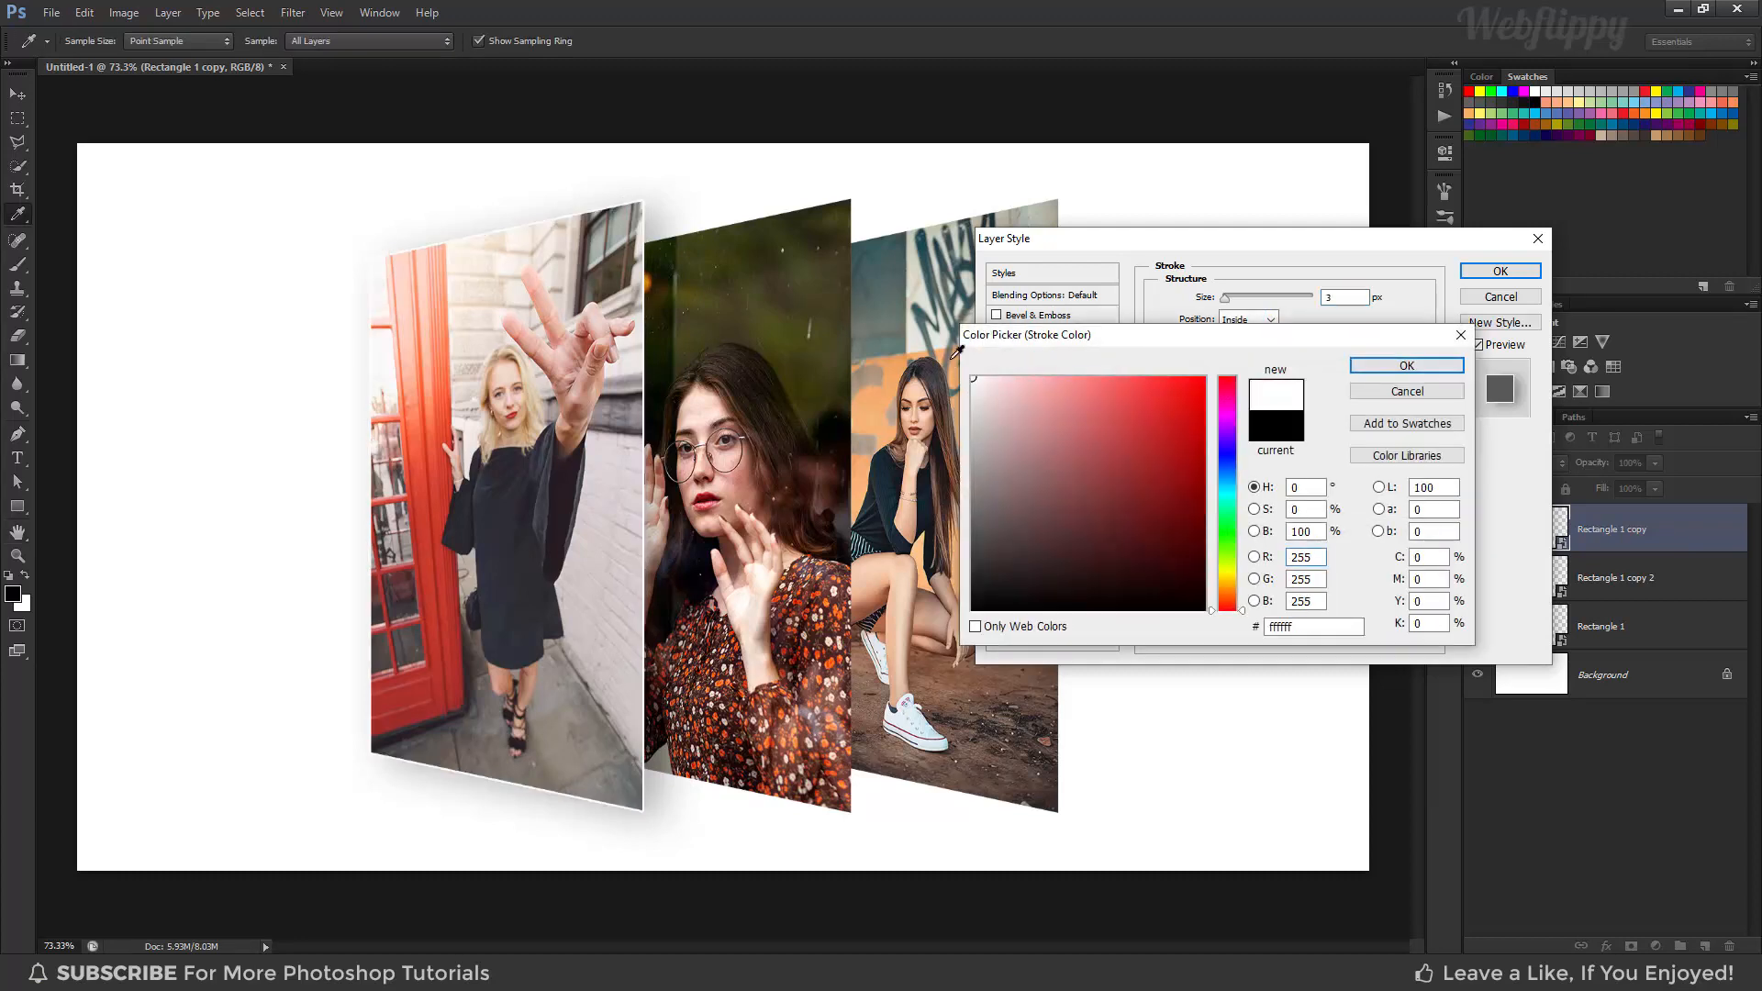
{"action": "left_click", "coordinate": [1406, 366]}
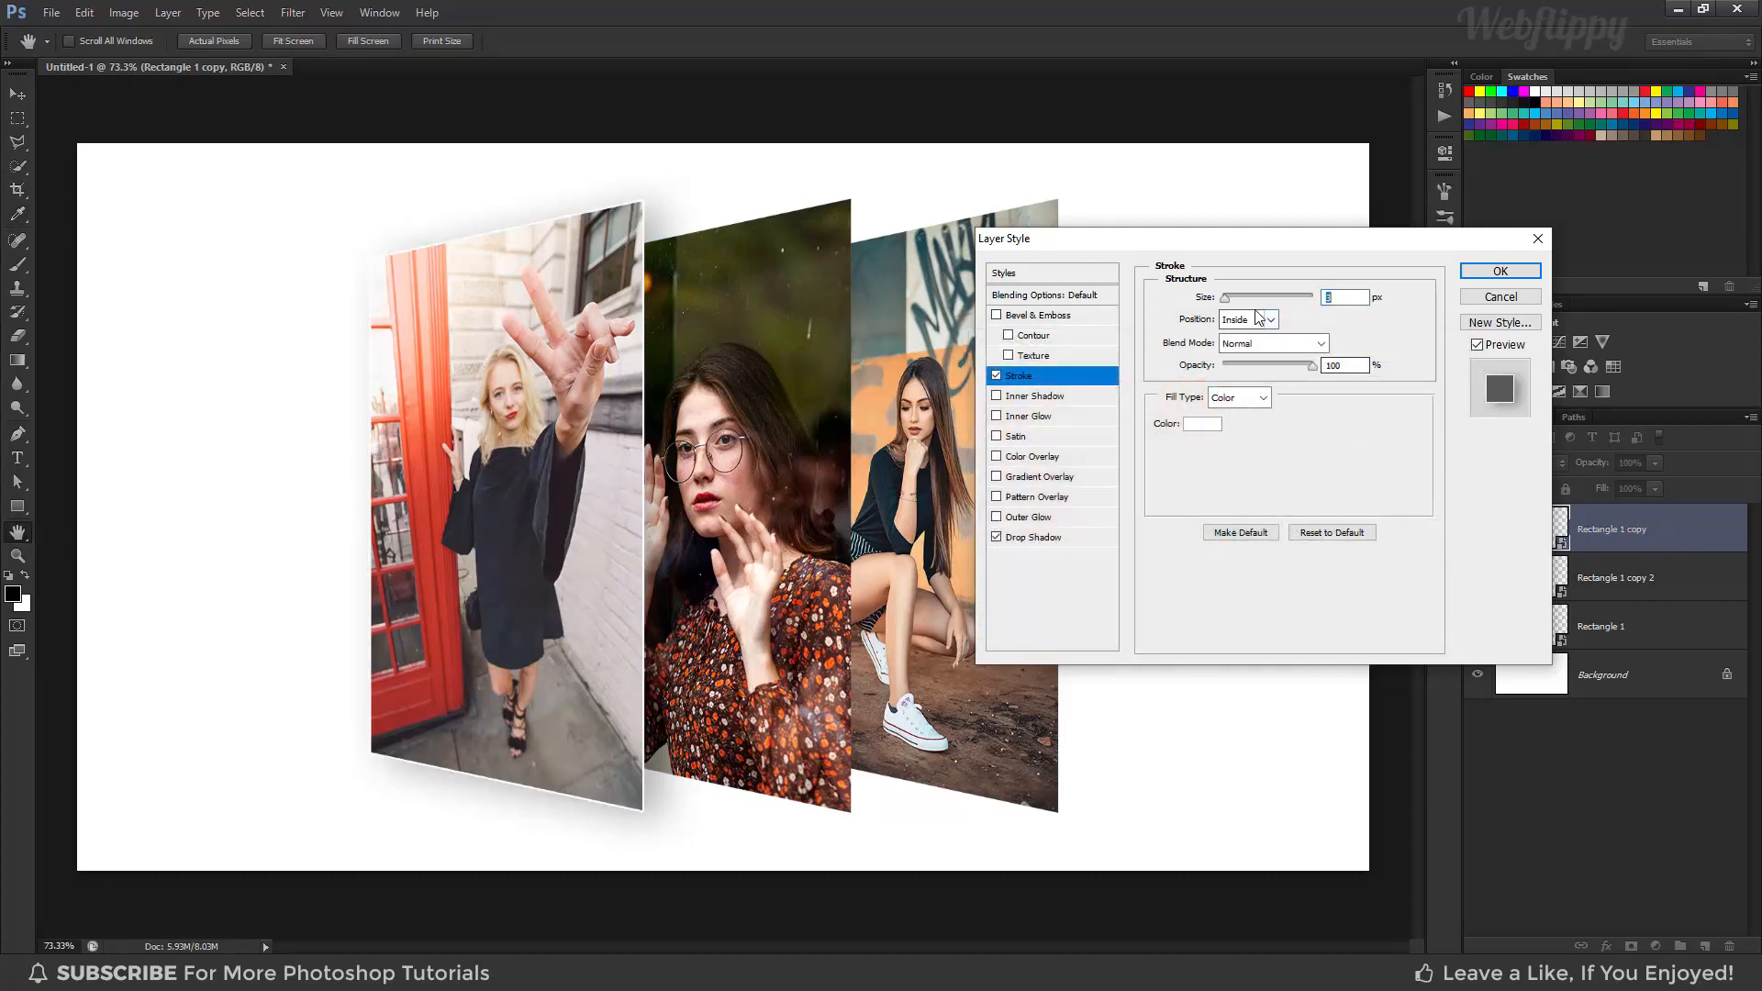
{"action": "left_click_drag", "start_coordinate": [1226, 304], "coordinate": [1236, 306]}
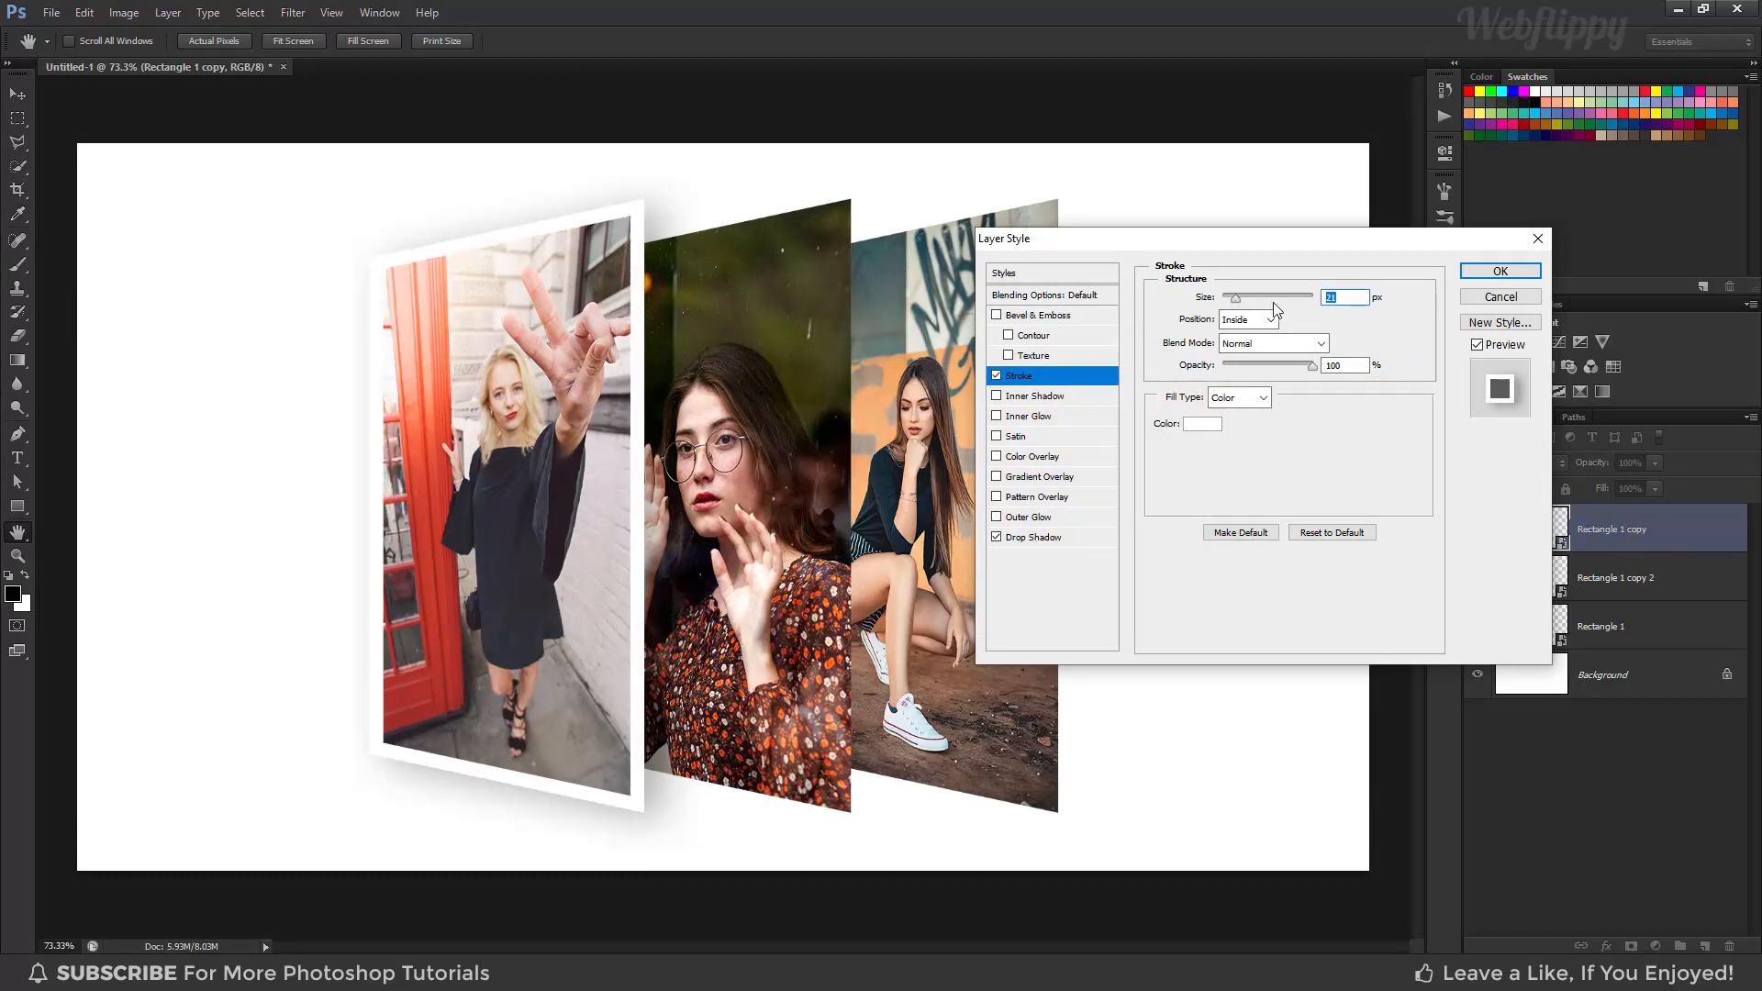
{"action": "left_click", "coordinate": [1500, 272]}
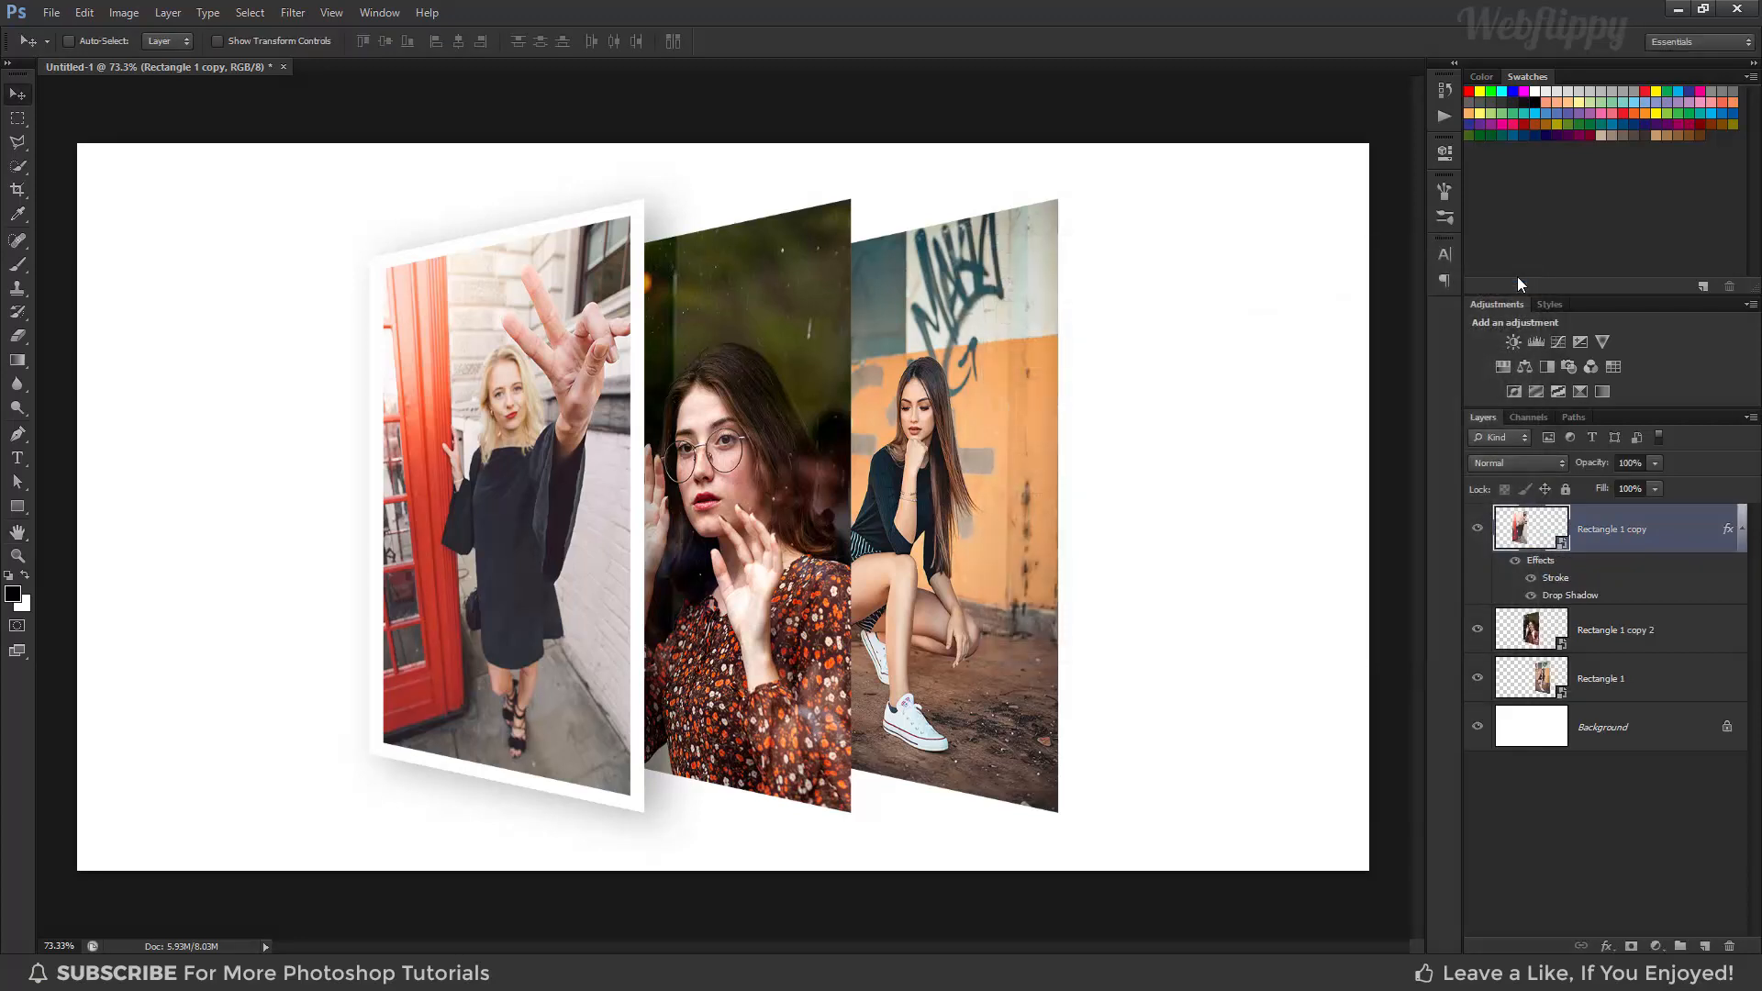
{"action": "left_click", "coordinate": [1514, 559]}
{"action": "left_click", "coordinate": [1515, 559]}
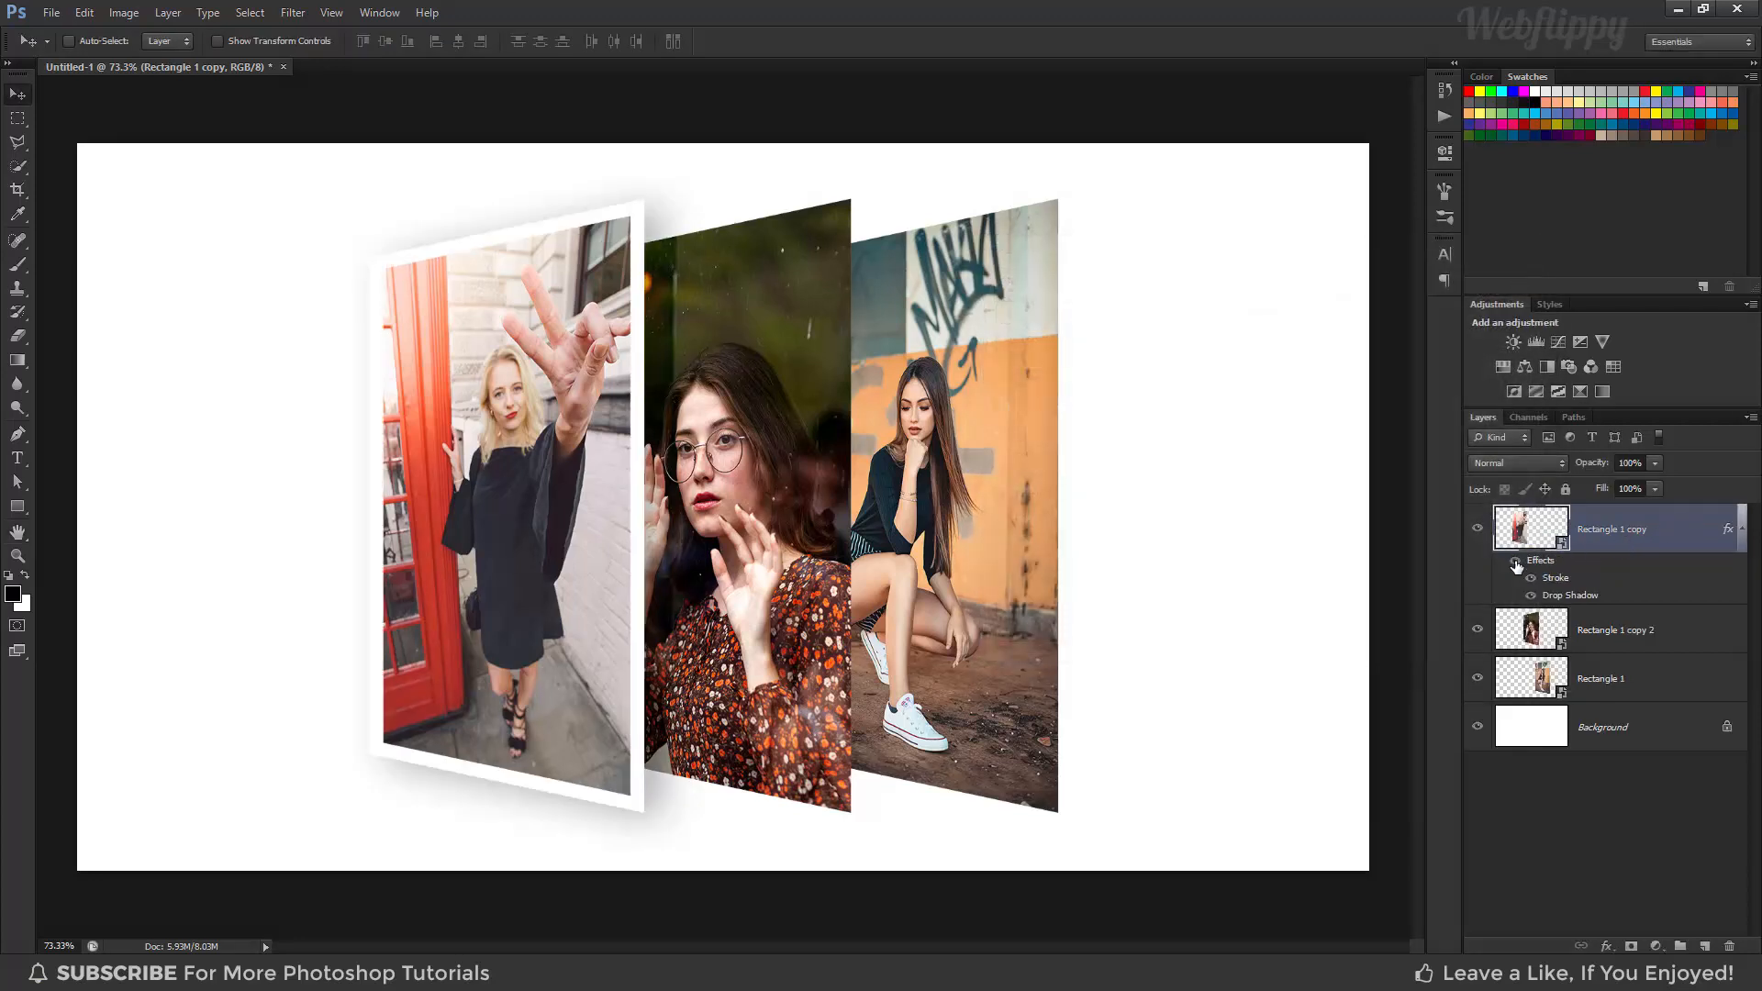
Copy the layer style of Rectangle 1 copy and paste it onto Rectangle 1 copy 2 and Rectangle 1
{"action": "right_click", "coordinate": [1677, 538]}
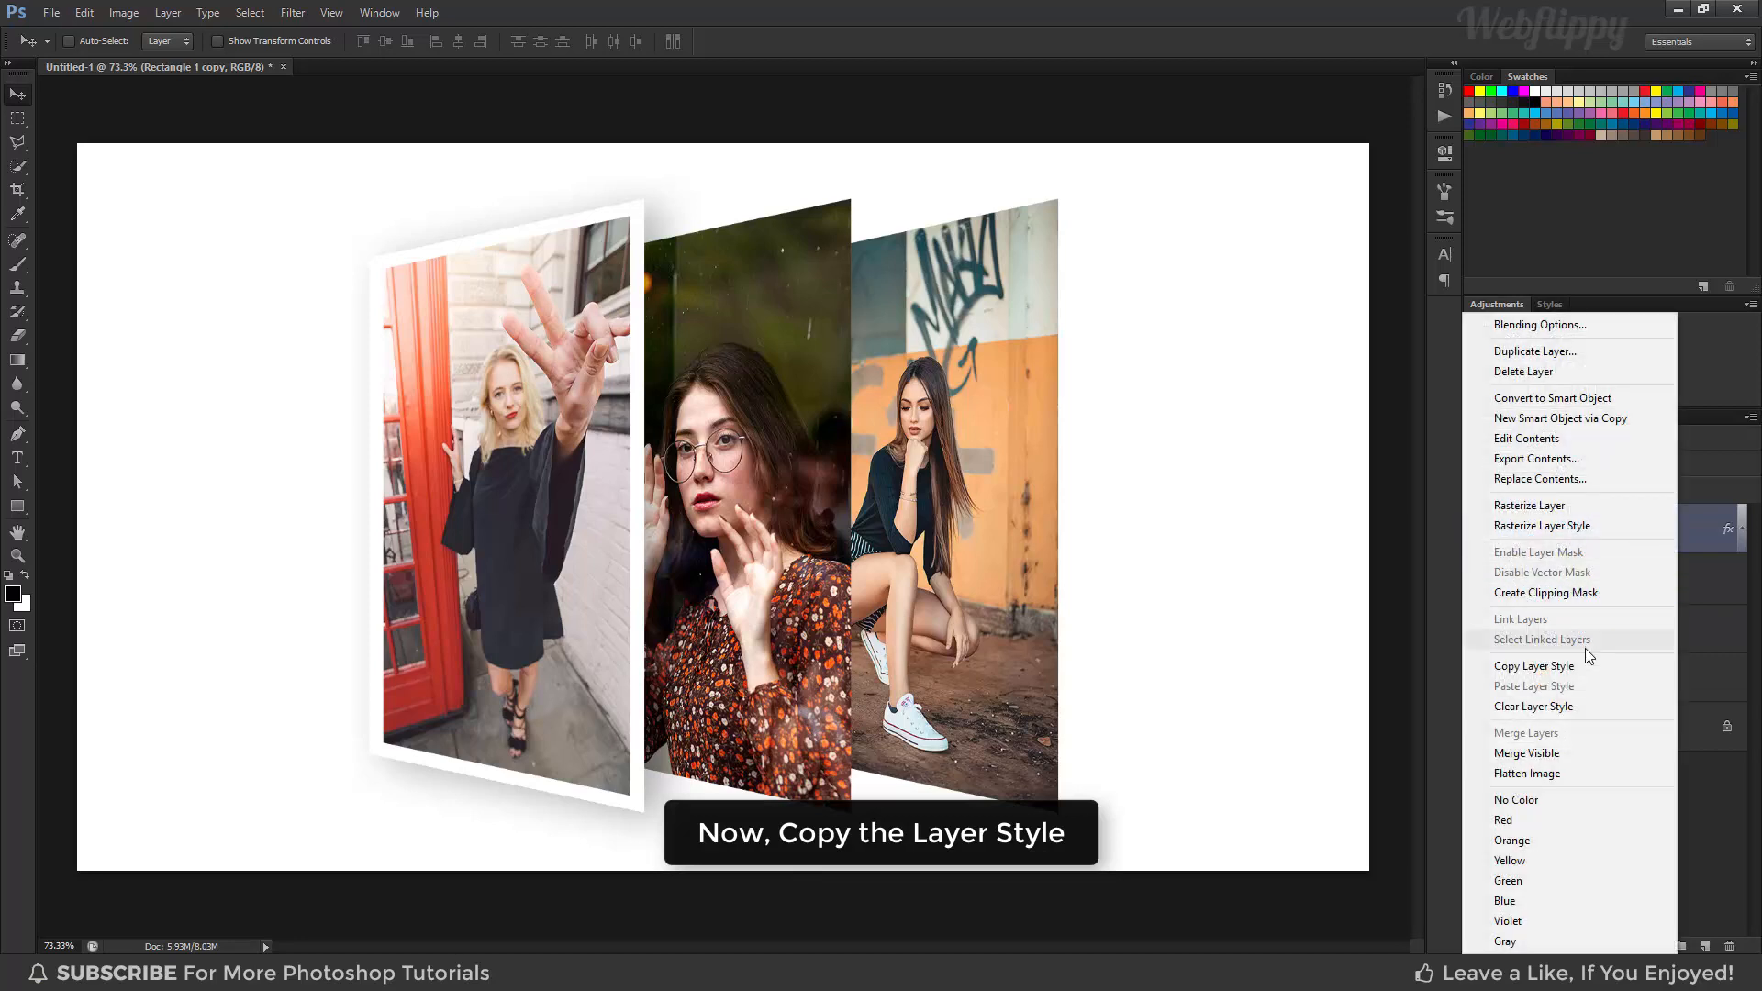
{"action": "left_click", "coordinate": [1582, 666]}
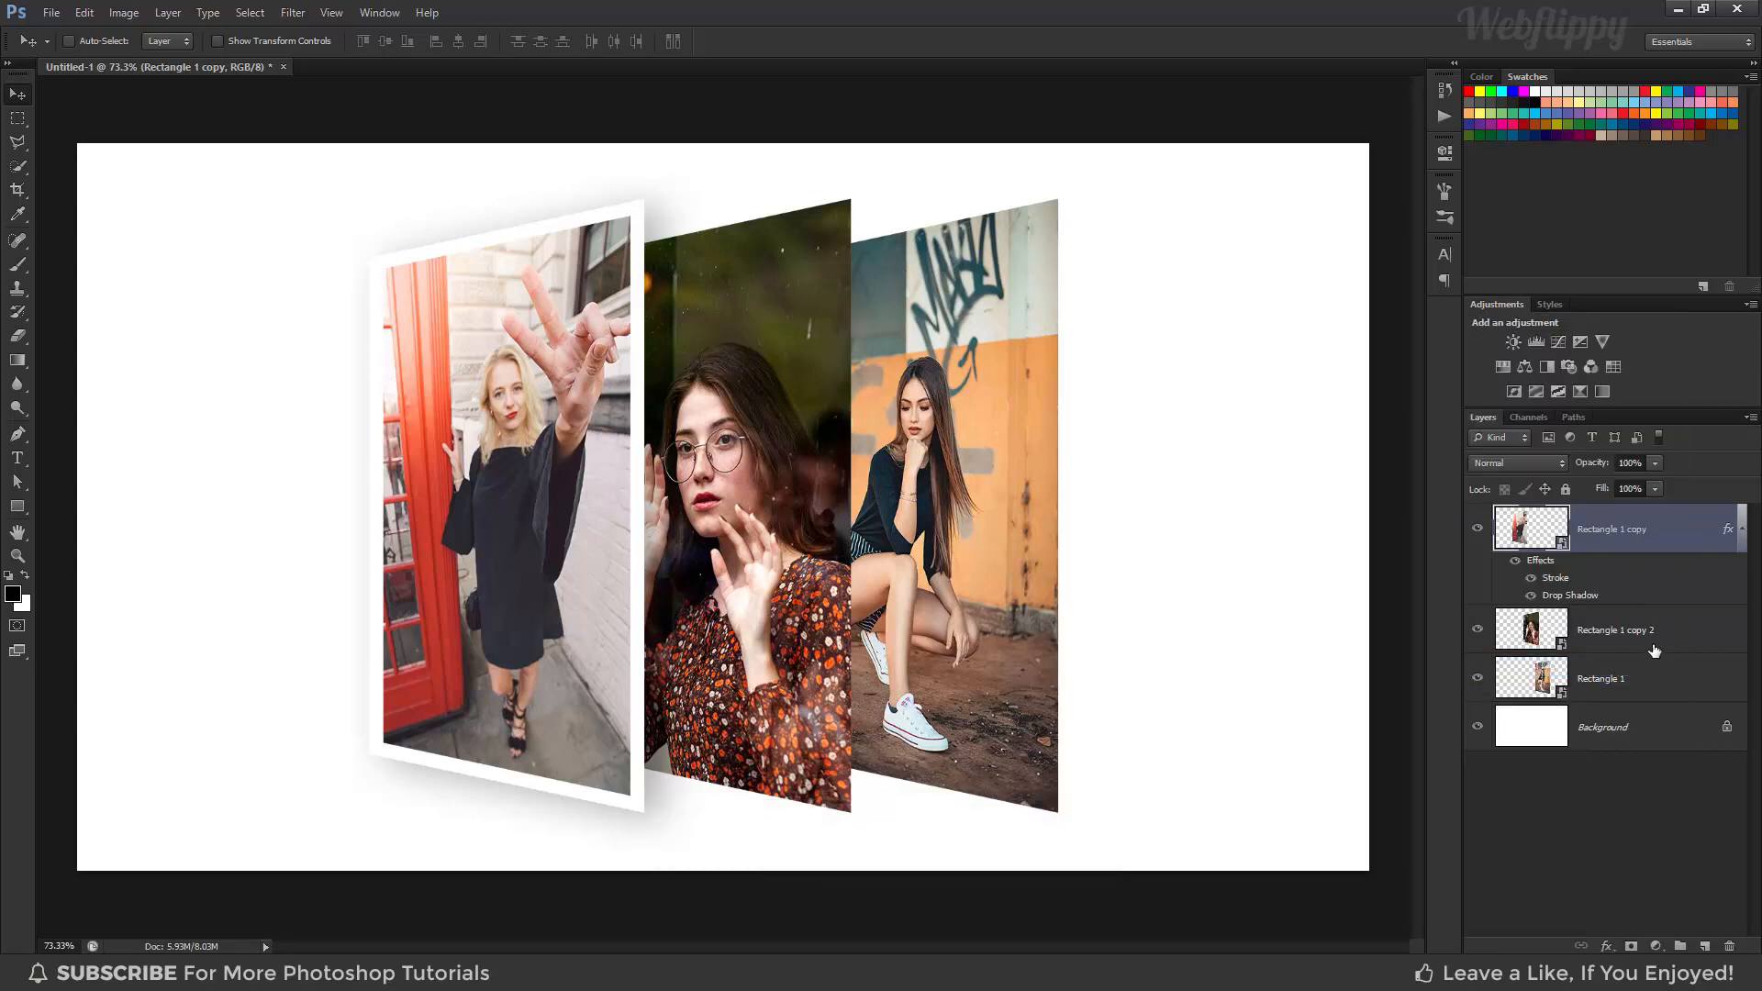
{"action": "left_click", "coordinate": [1685, 635]}
{"action": "right_click", "coordinate": [1686, 635]}
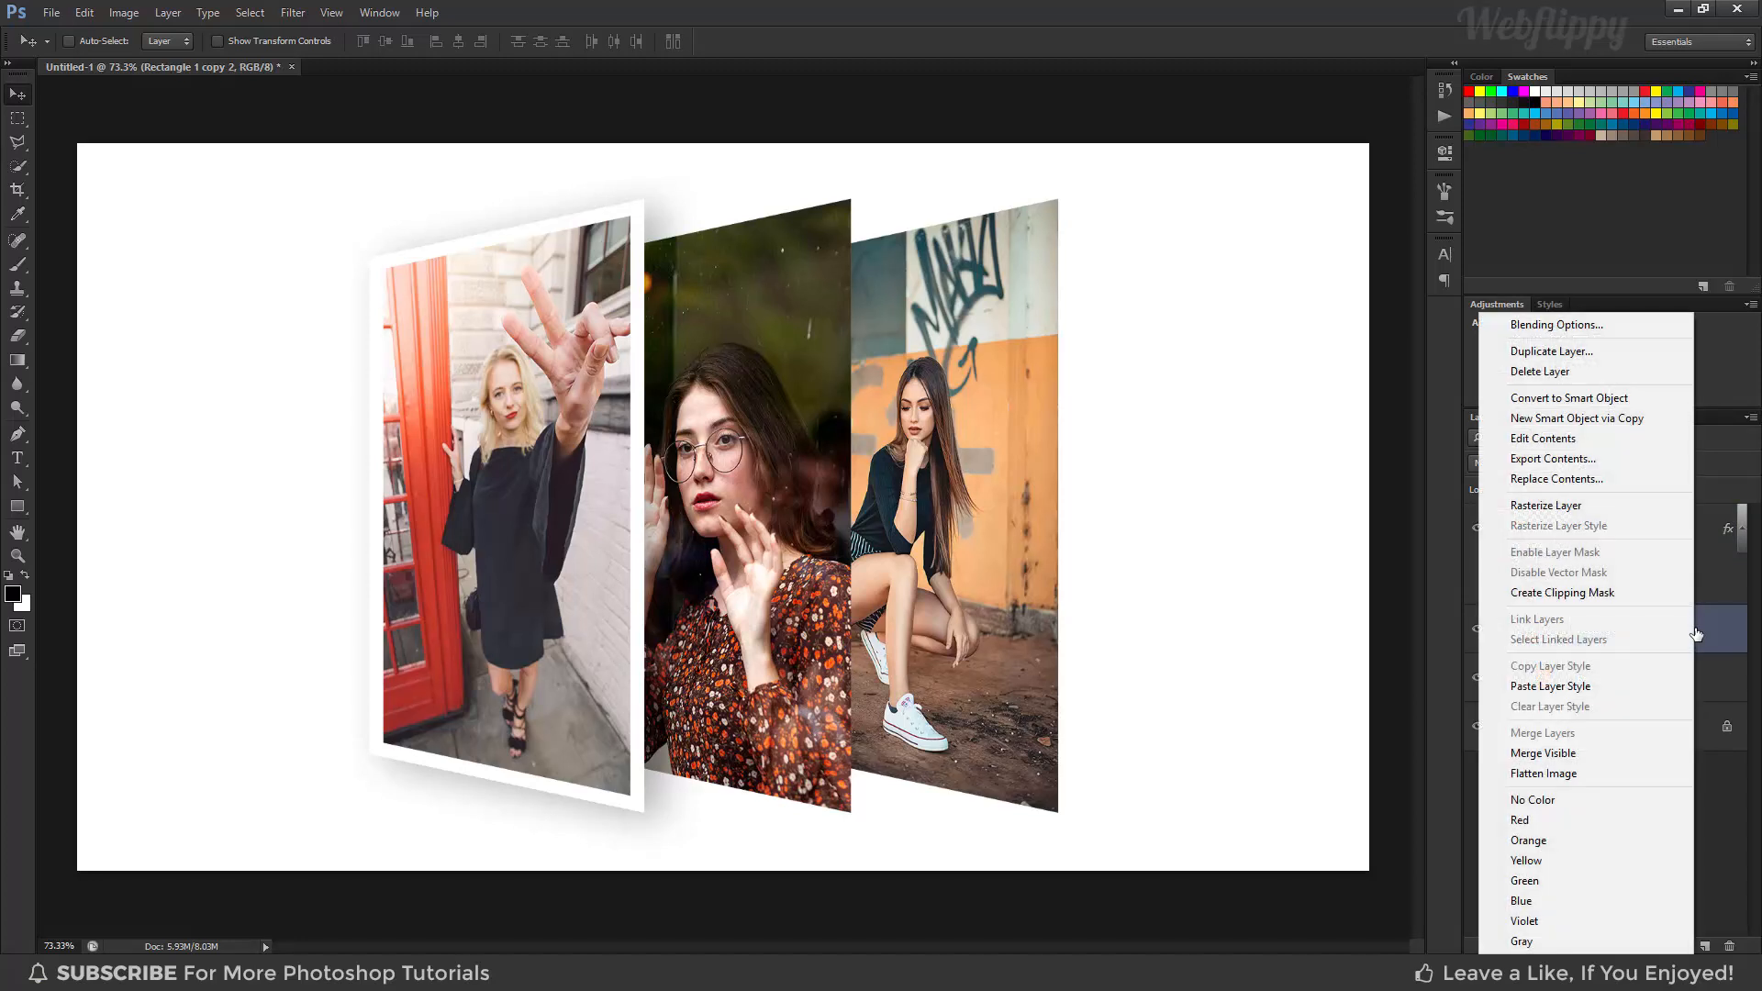
{"action": "left_click", "coordinate": [1604, 695]}
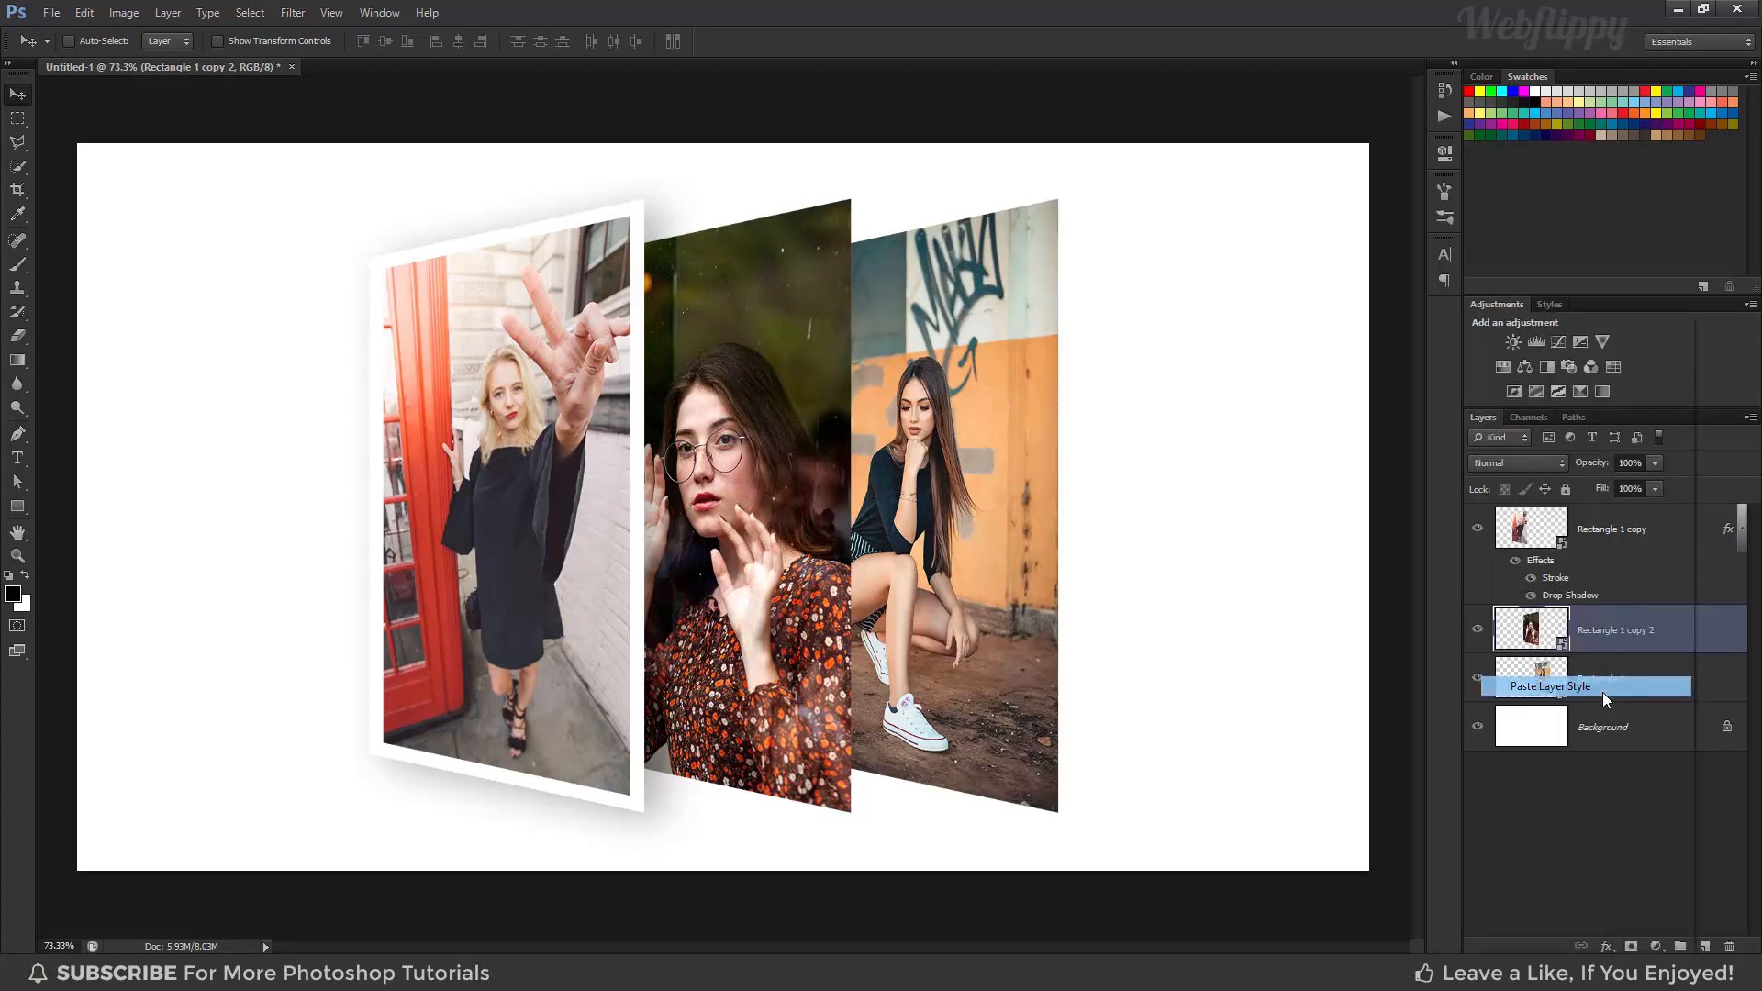
{"action": "left_click", "coordinate": [1667, 725]}
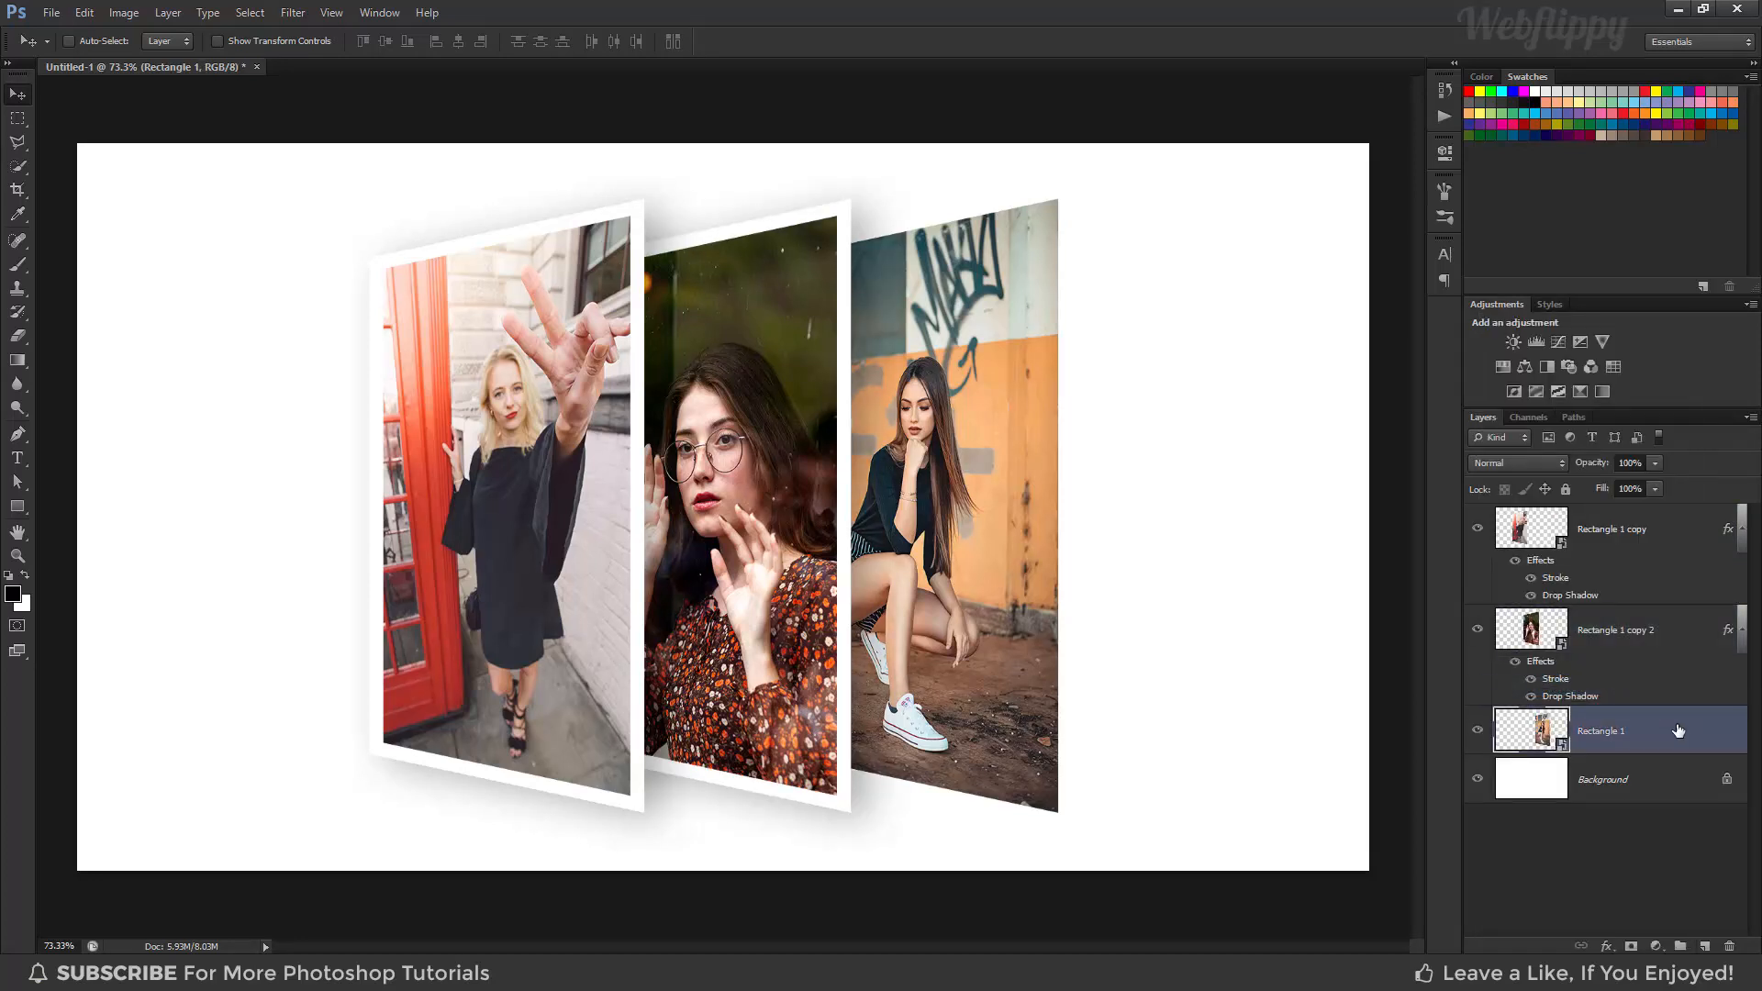
{"action": "right_click", "coordinate": [1670, 725]}
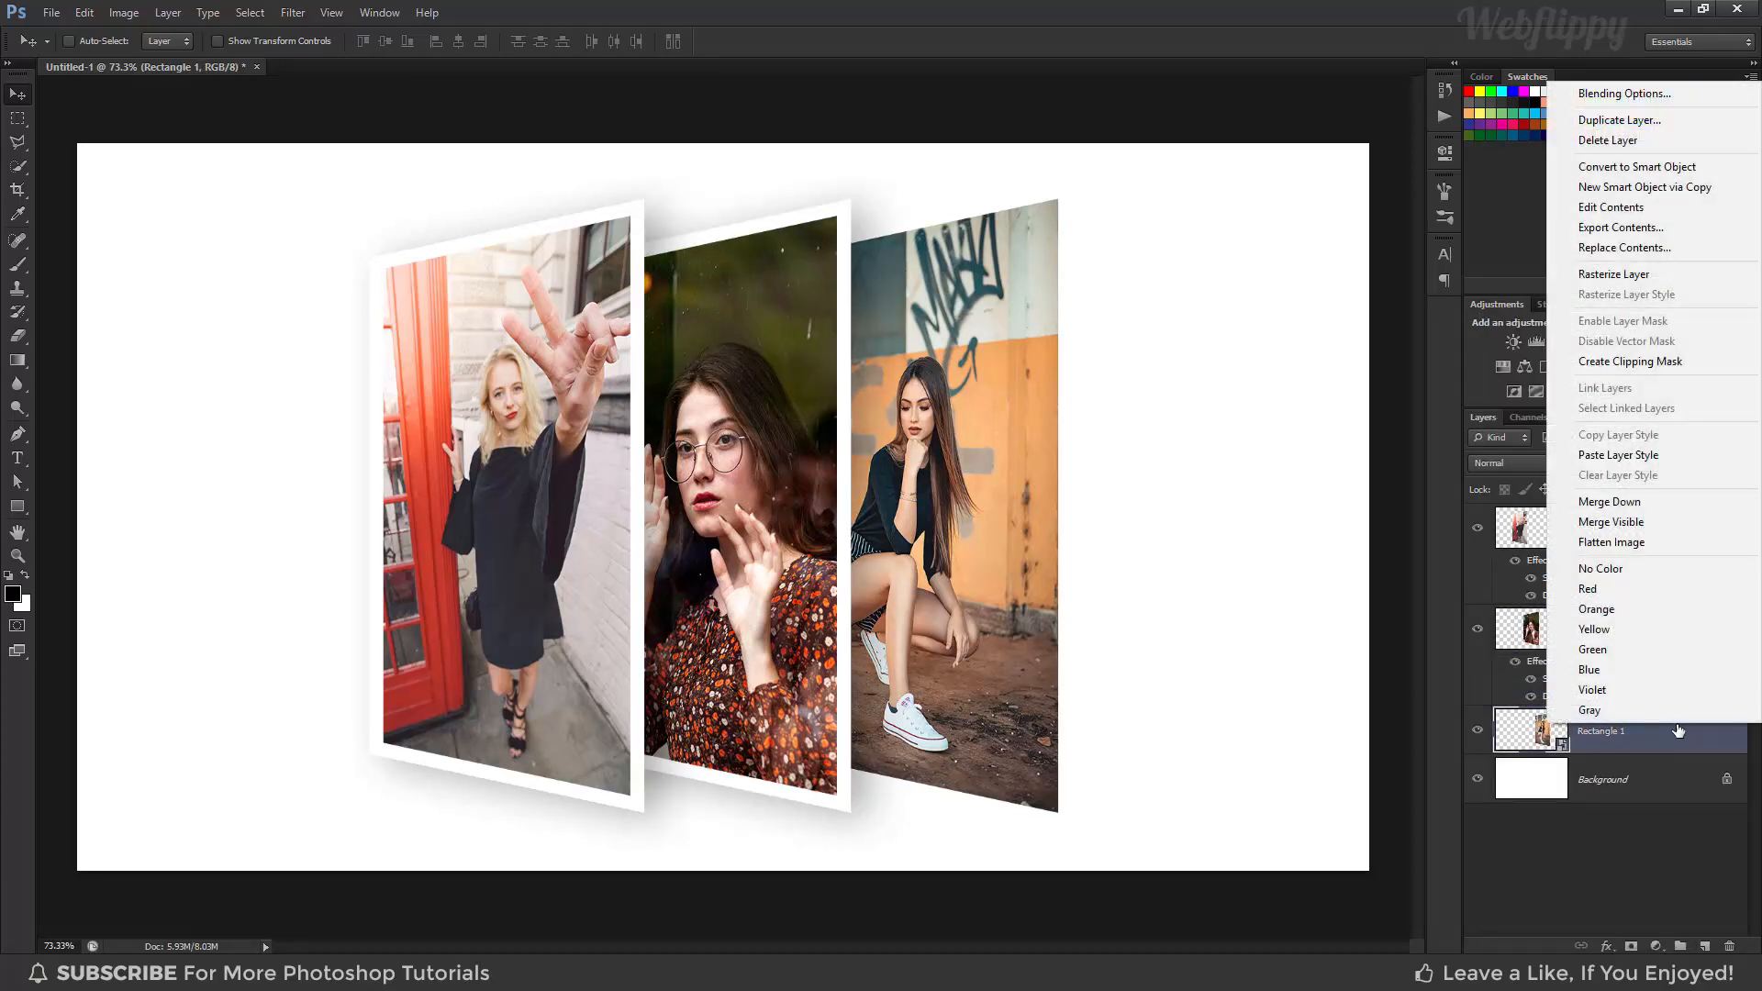
{"action": "left_click", "coordinate": [1642, 456]}
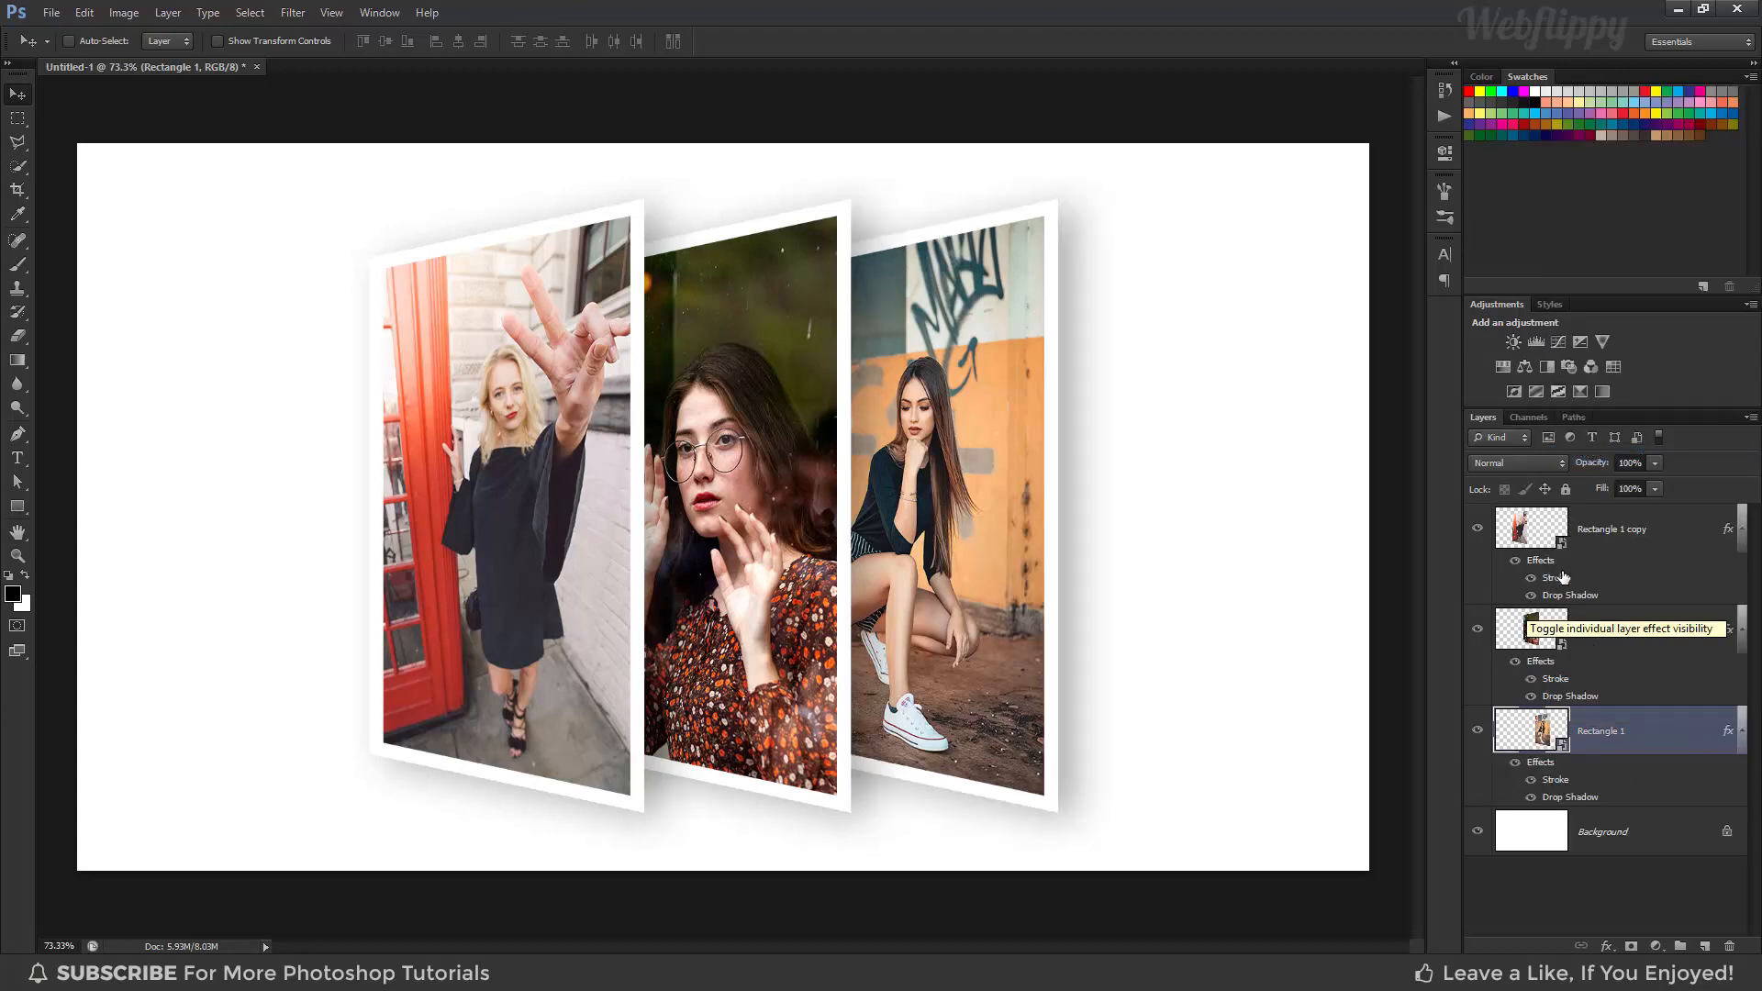
Add the horizontal text "3D IMAGES" above the Rectangle 1 copy layer in black (000000) Josefin Sans SemiBold at 200 px
{"action": "left_click", "coordinate": [1610, 530]}
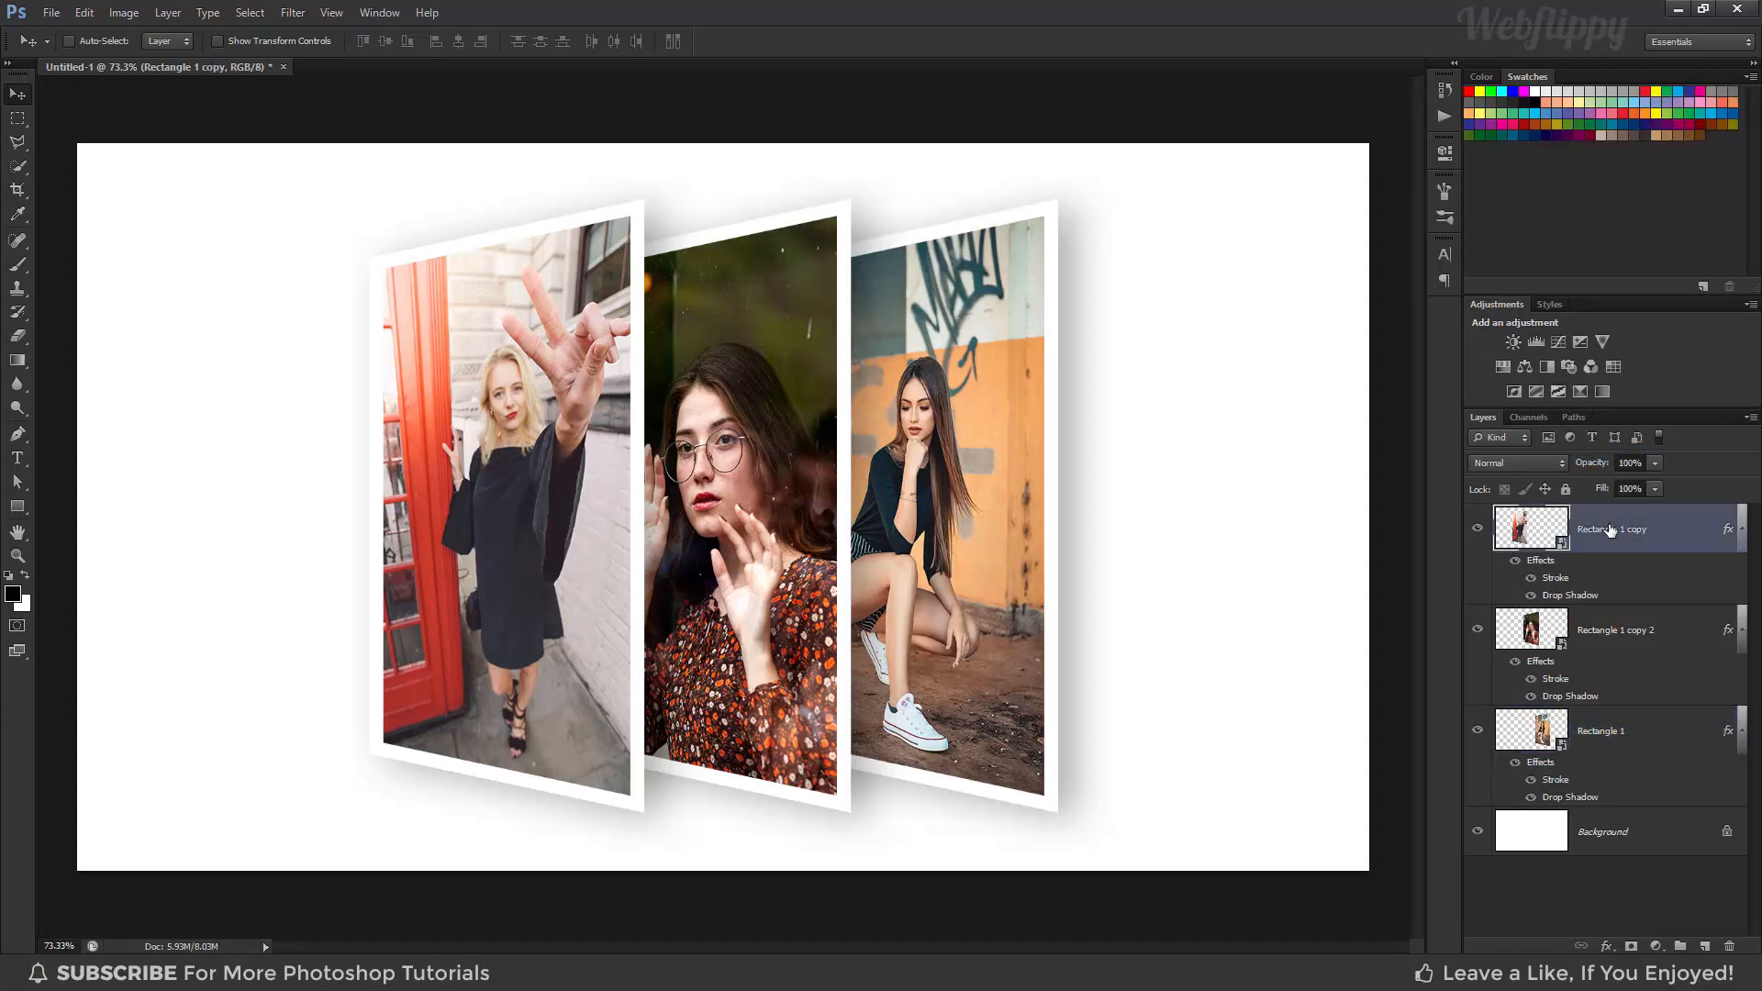
{"action": "left_click", "coordinate": [19, 461]}
{"action": "left_click_drag", "start_coordinate": [20, 460], "coordinate": [65, 459]}
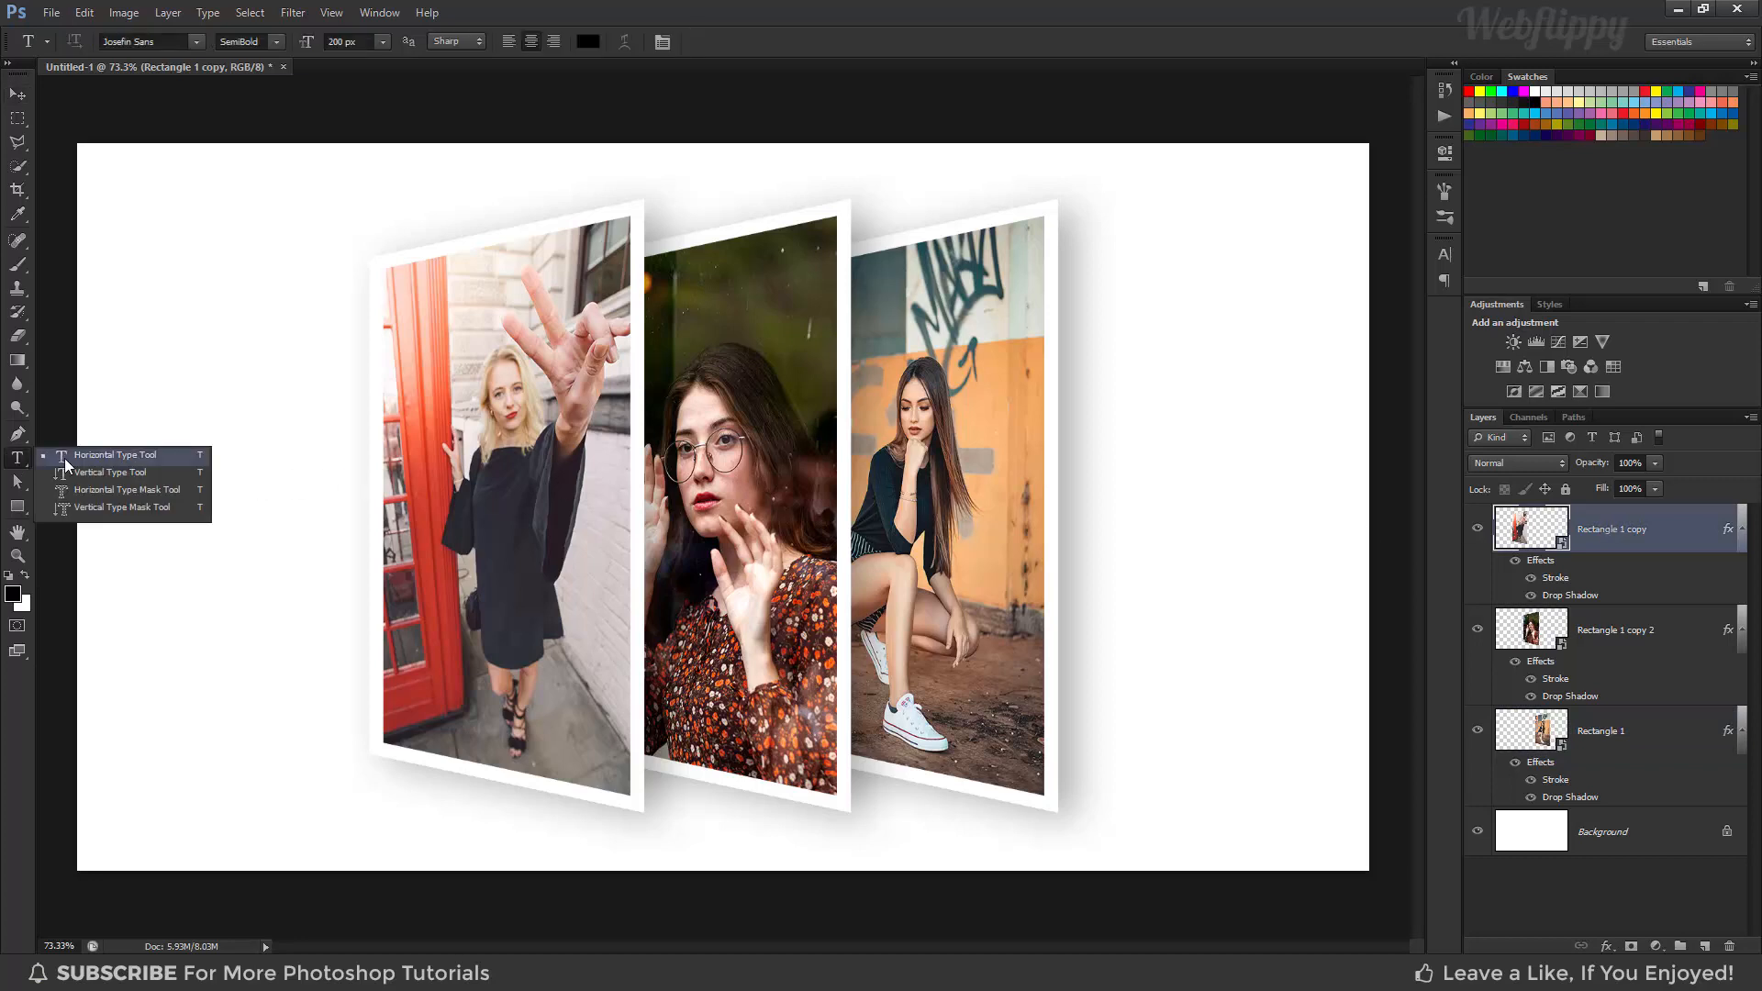
{"action": "left_click", "coordinate": [64, 459]}
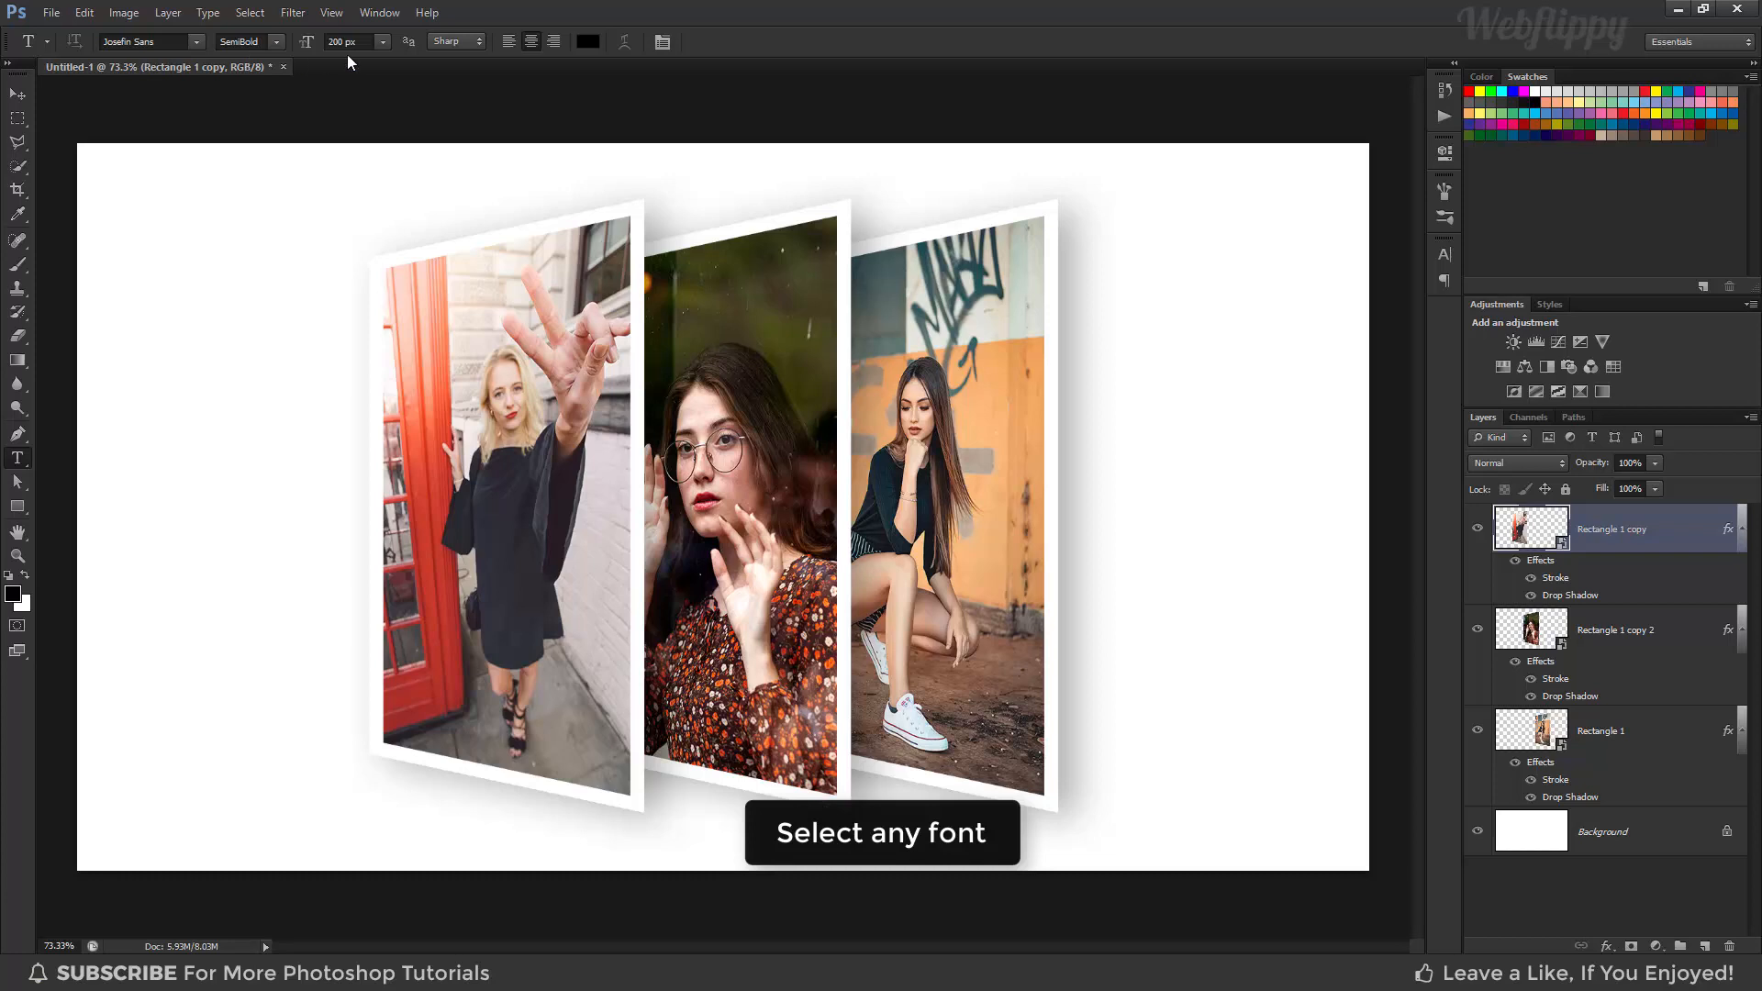
{"action": "left_click", "coordinate": [587, 42]}
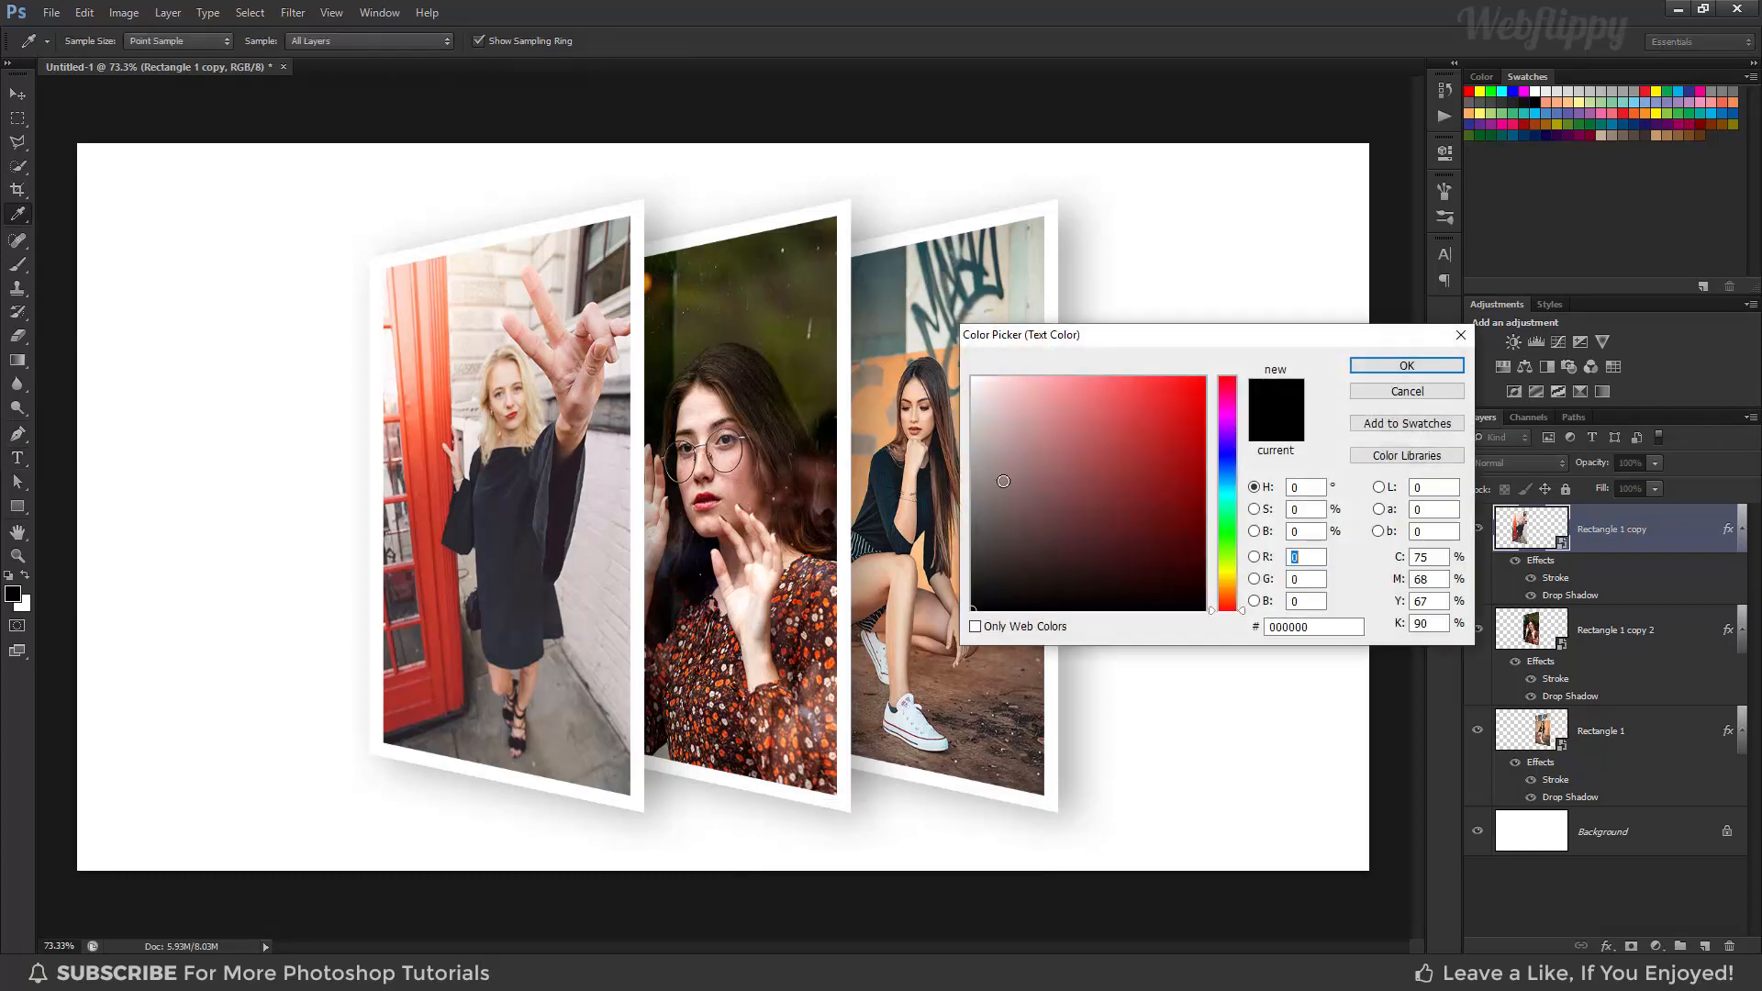
{"action": "left_click", "coordinate": [1372, 366]}
{"action": "left_click", "coordinate": [695, 494]}
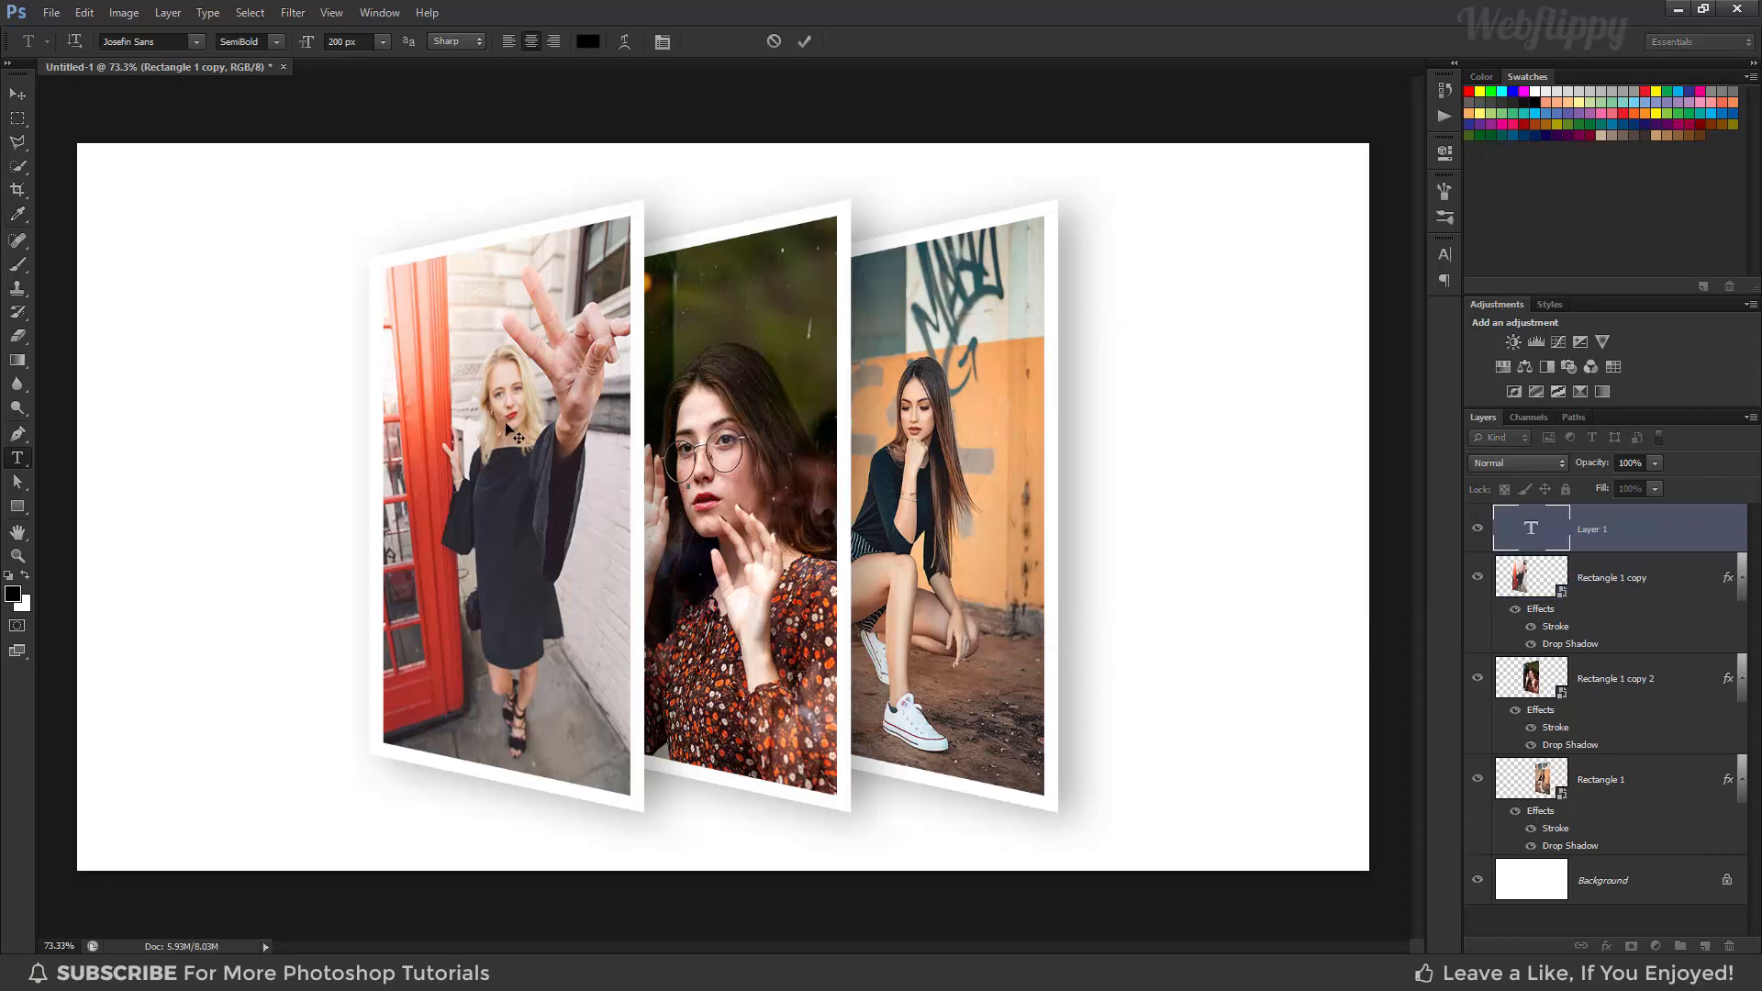
{"action": "type", "text": "3D IMAGES"}
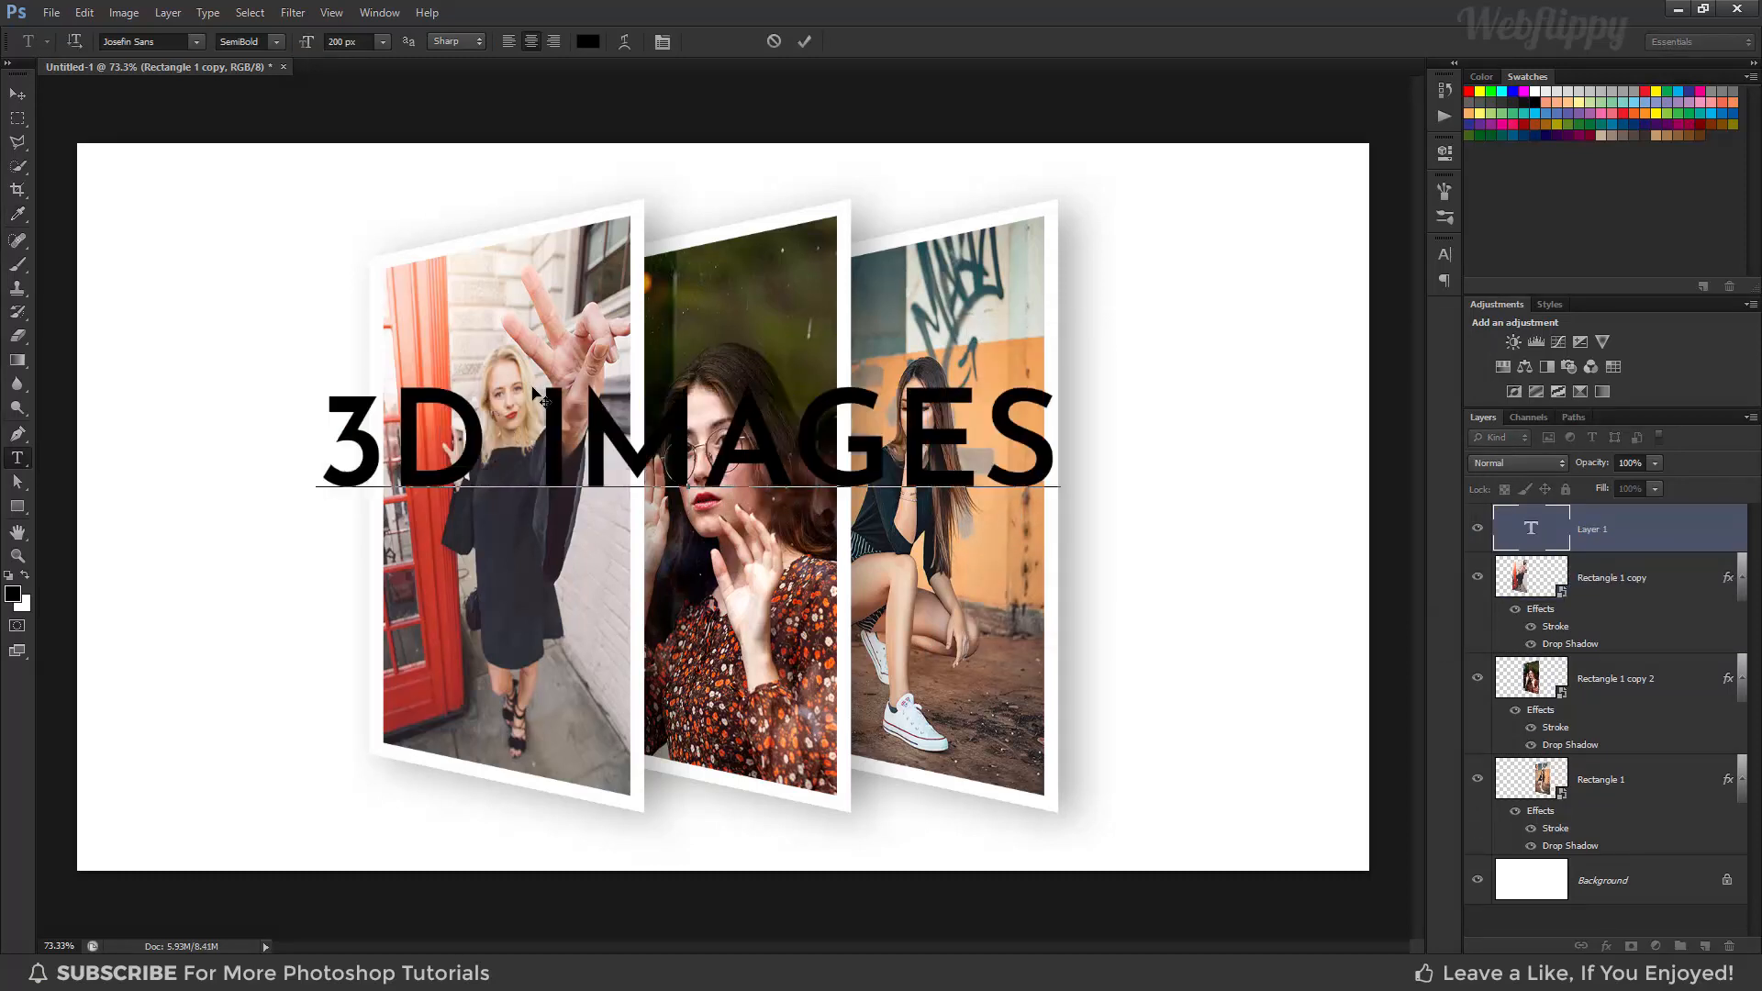
{"action": "left_click", "coordinate": [18, 94]}
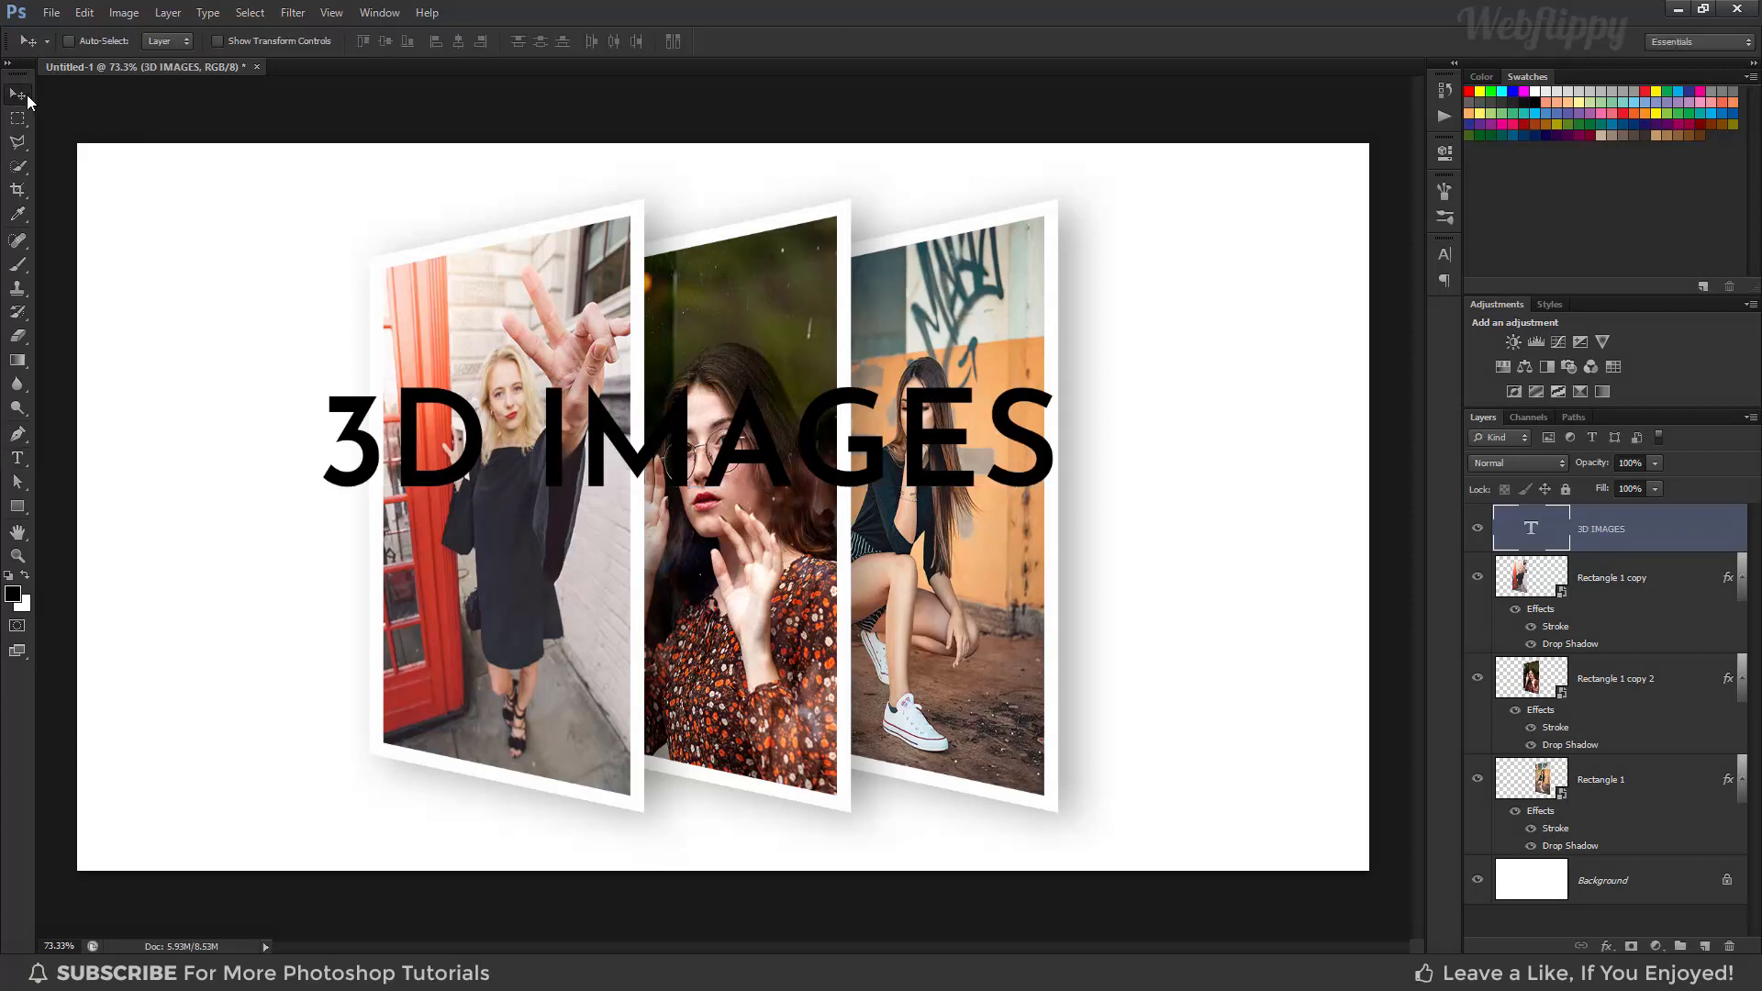
Scale the 3D IMAGES text proportionally from its center to about 159% so it spans nearly the full canvas width
{"action": "key", "text": "ctrl+t"}
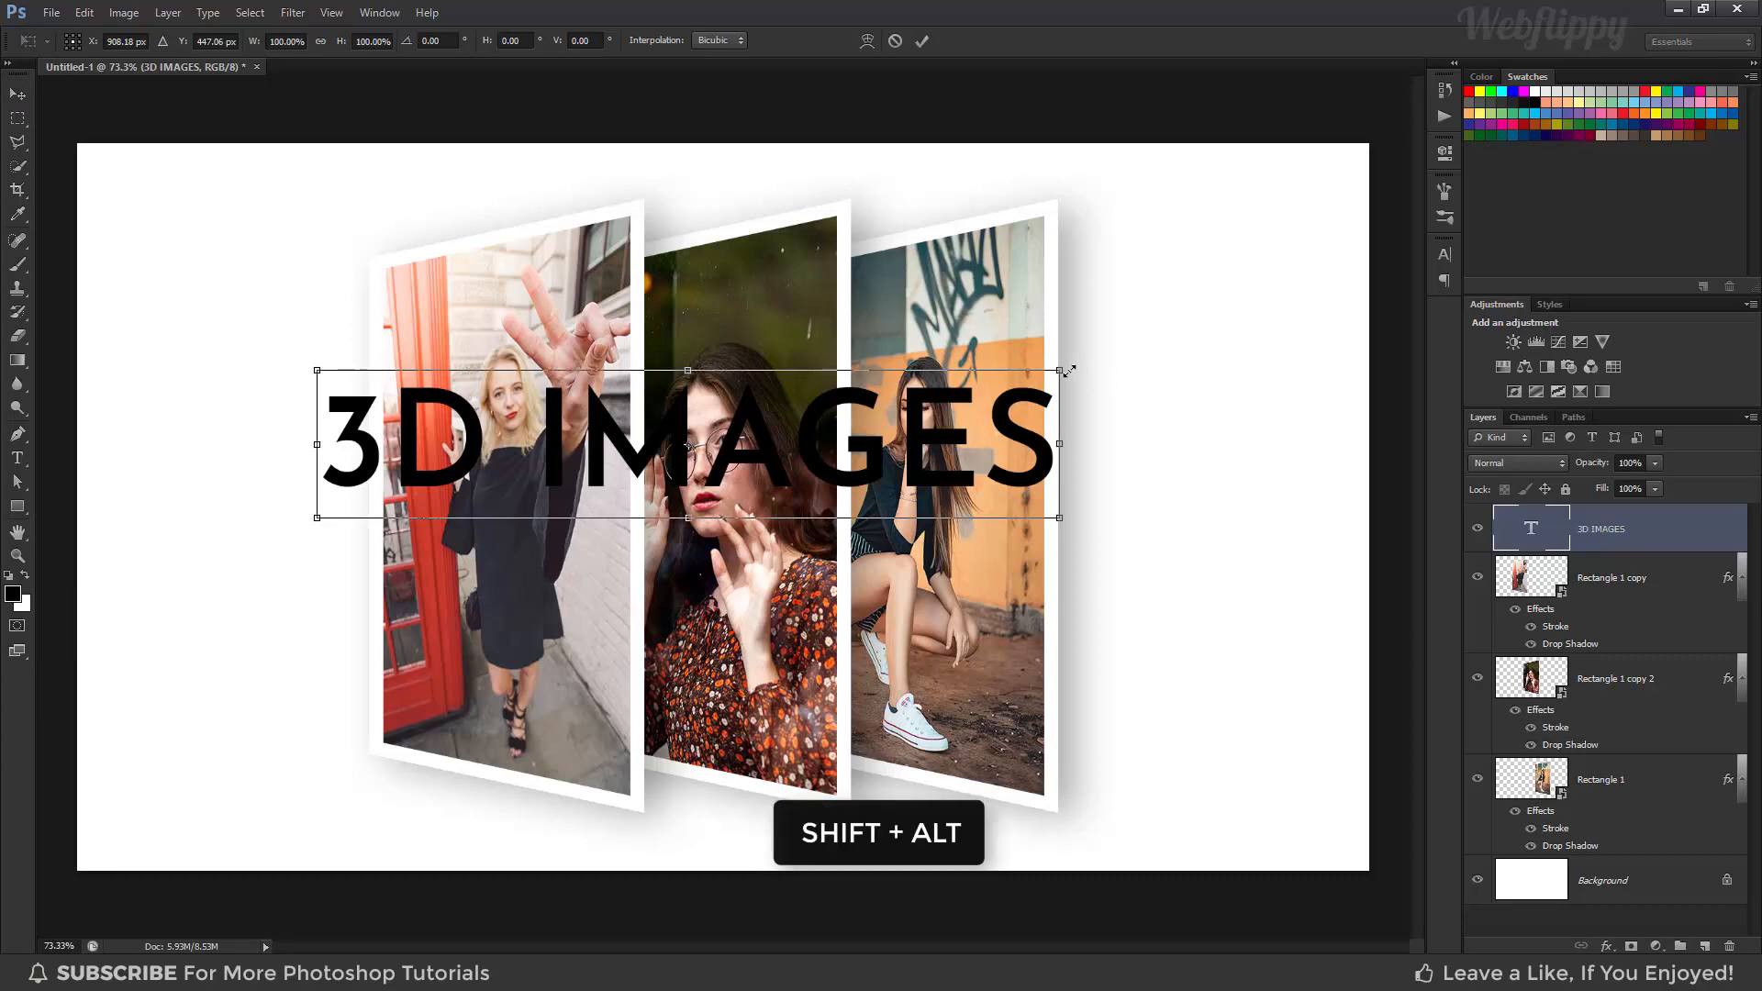
{"action": "left_click_drag", "start_coordinate": [1069, 371], "coordinate": [1278, 278]}
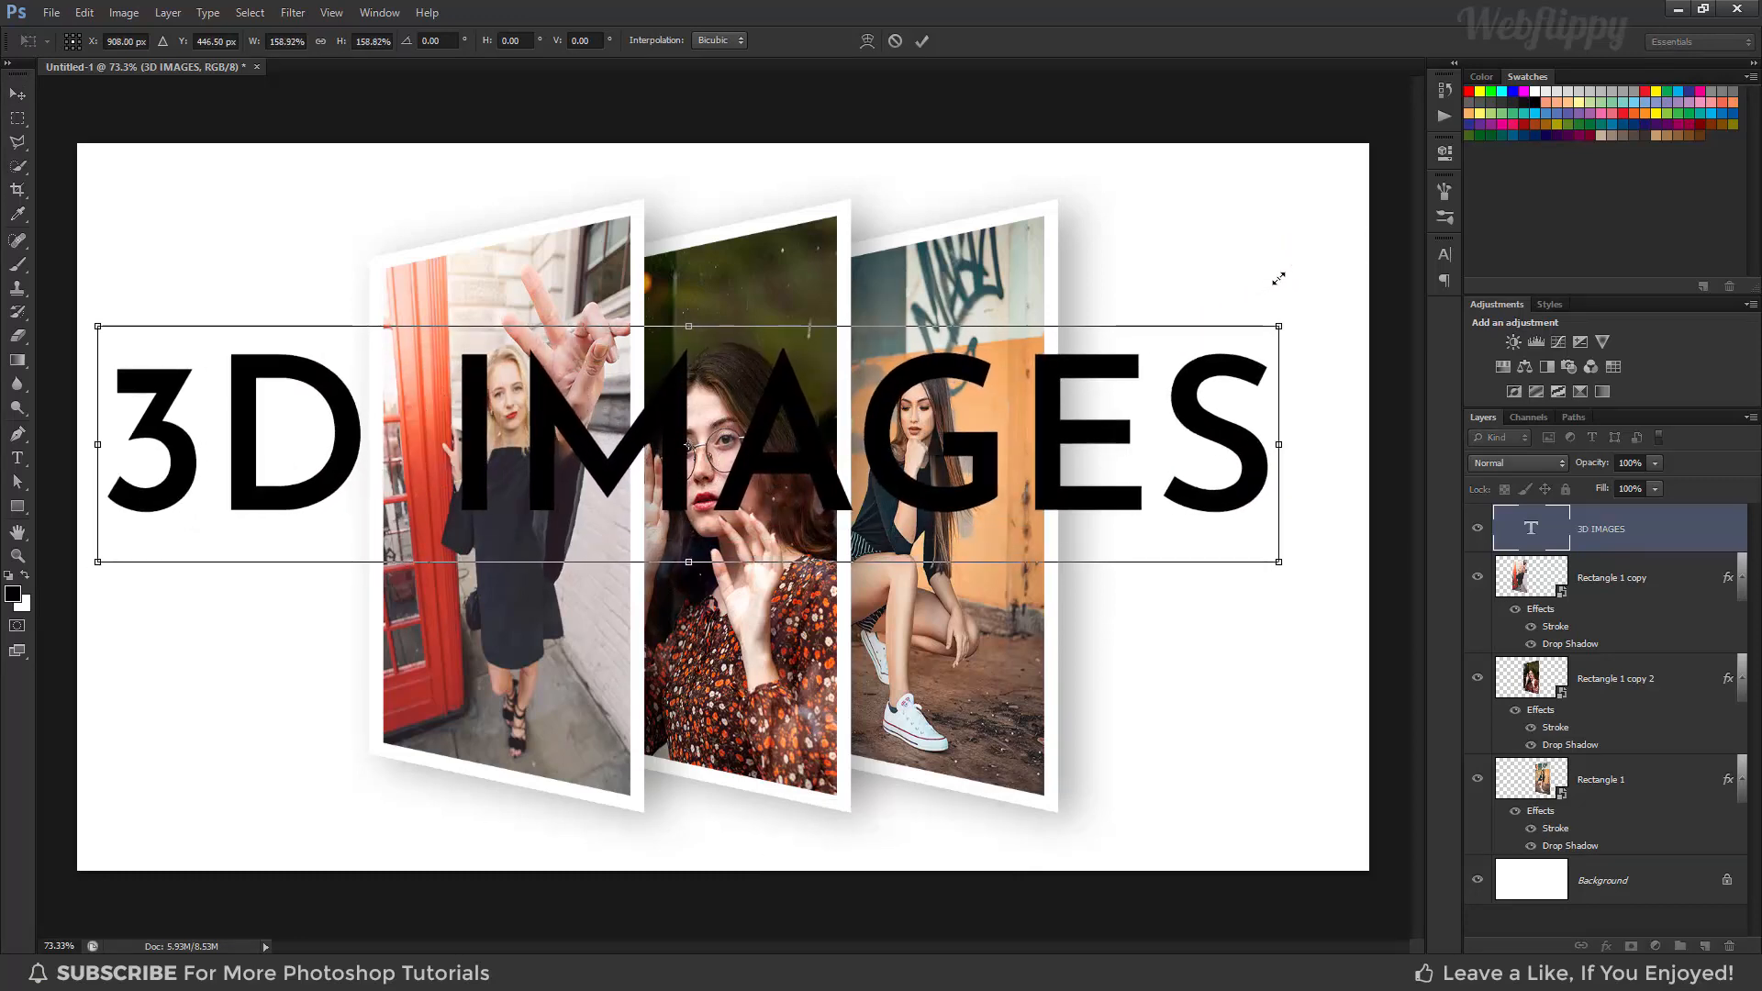
{"action": "mouse_move", "coordinate": [1035, 476]}
{"action": "left_mouse_down"}
{"action": "mouse_move", "coordinate": [1062, 486]}
{"action": "mouse_move", "coordinate": [1046, 452]}
{"action": "left_mouse_up"}
{"action": "left_click", "coordinate": [929, 47]}
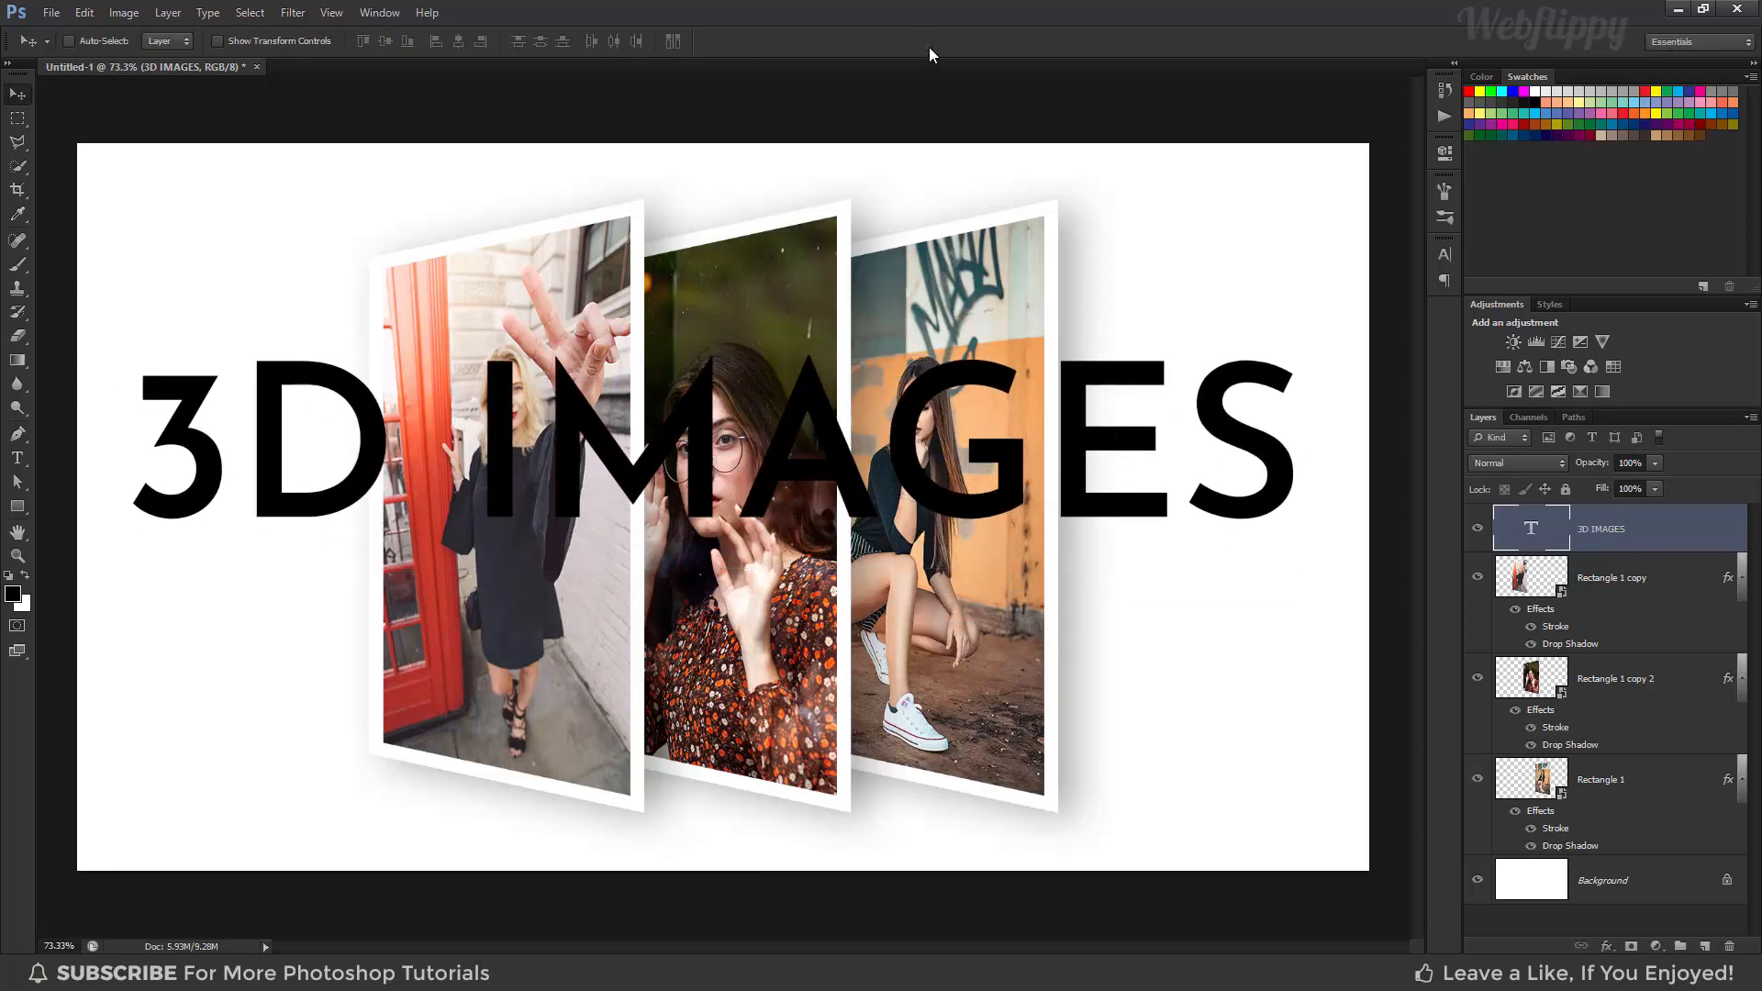
Center the 3D IMAGES text horizontally and vertically on the canvas, and move its layer directly below Rectangle 1
{"action": "key", "text": "ctrl+a"}
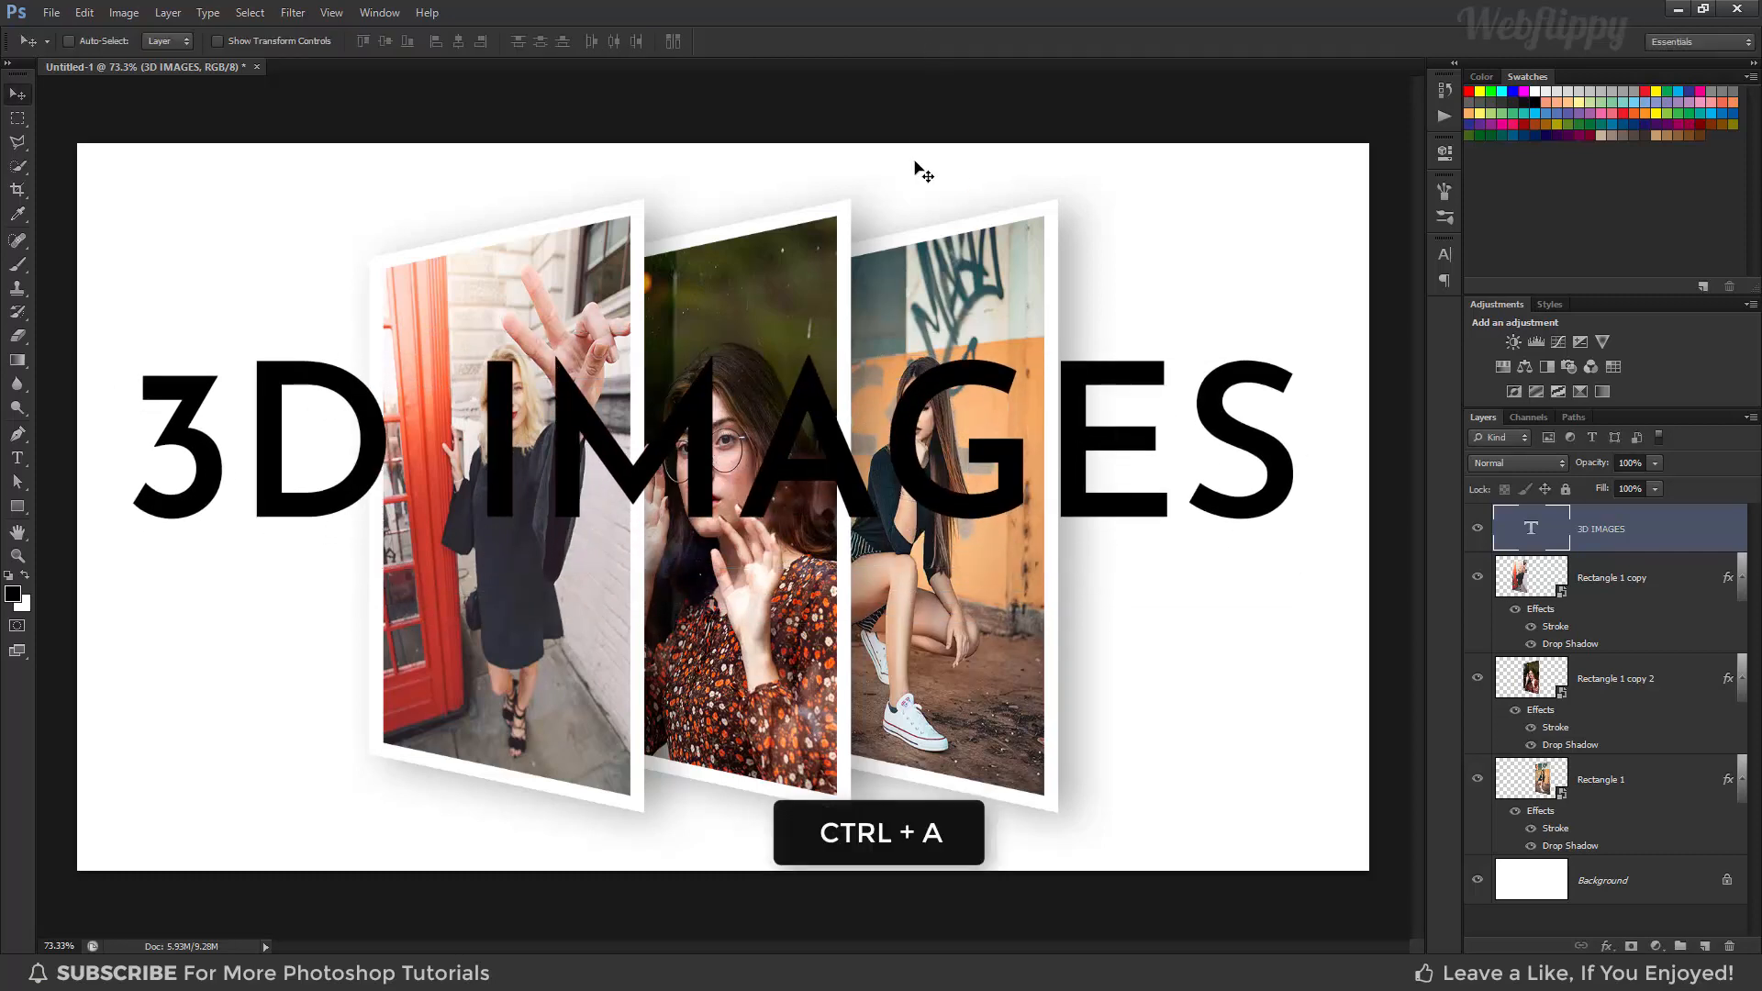
{"action": "left_click", "coordinate": [461, 46]}
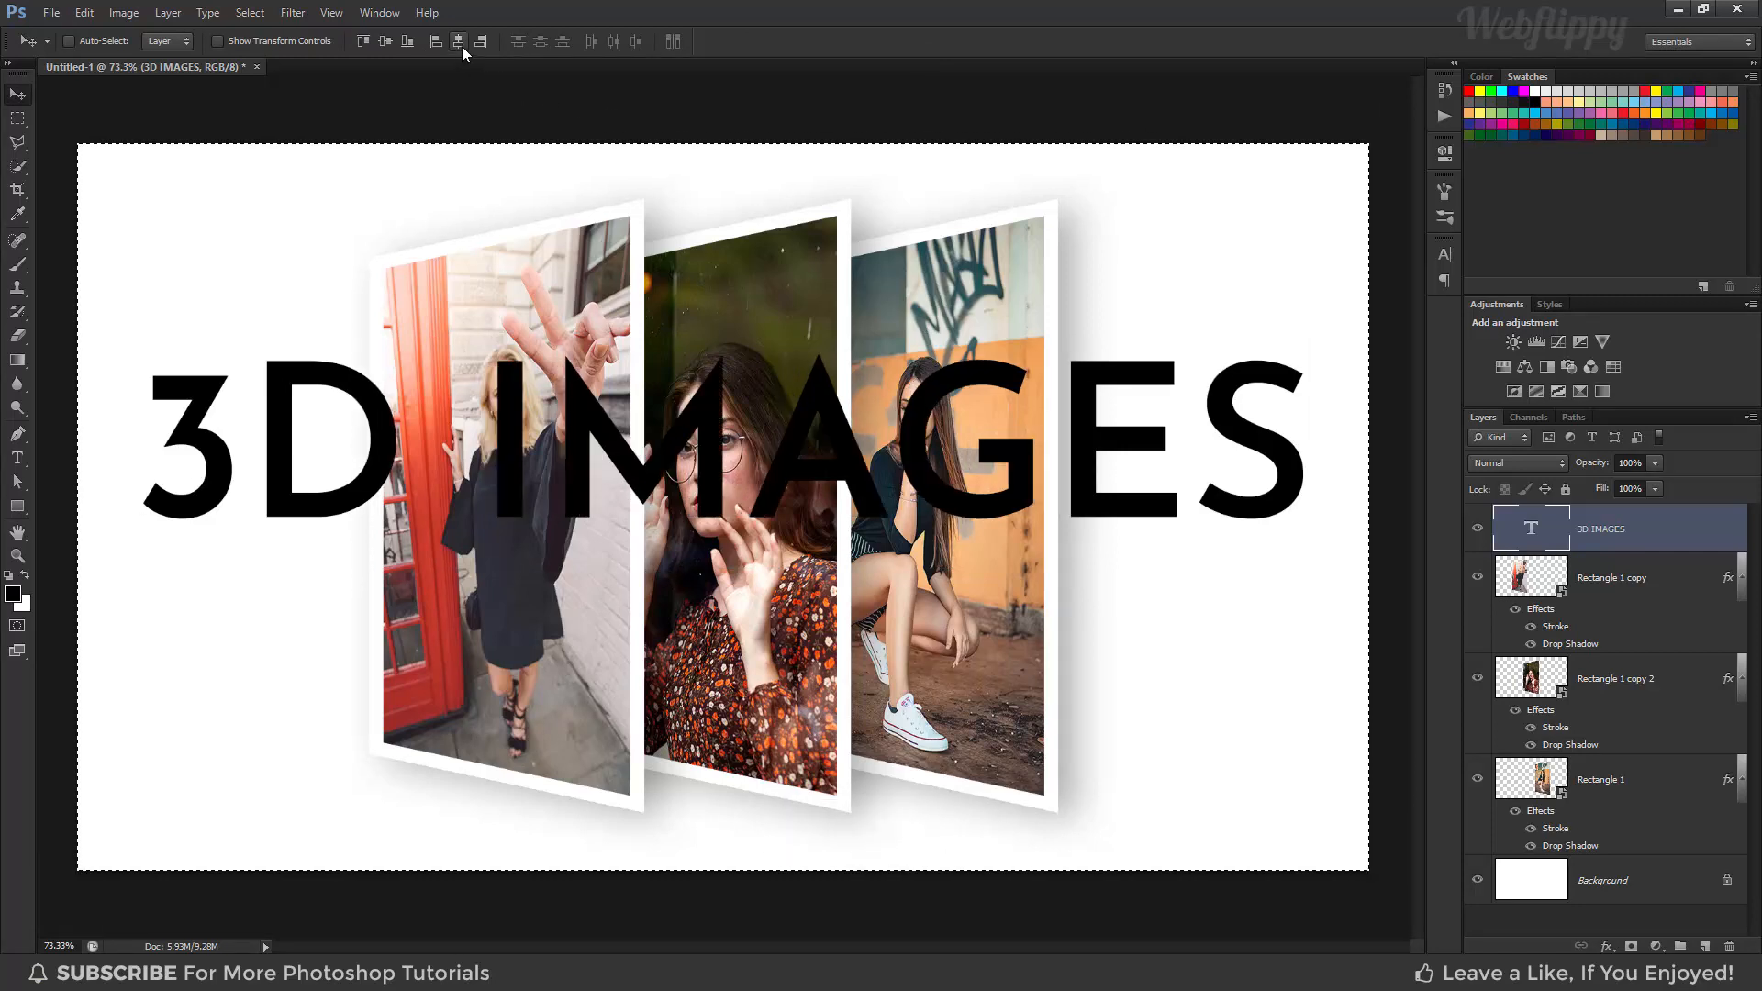
{"action": "left_click", "coordinate": [383, 47]}
{"action": "key", "text": "ctrl+d"}
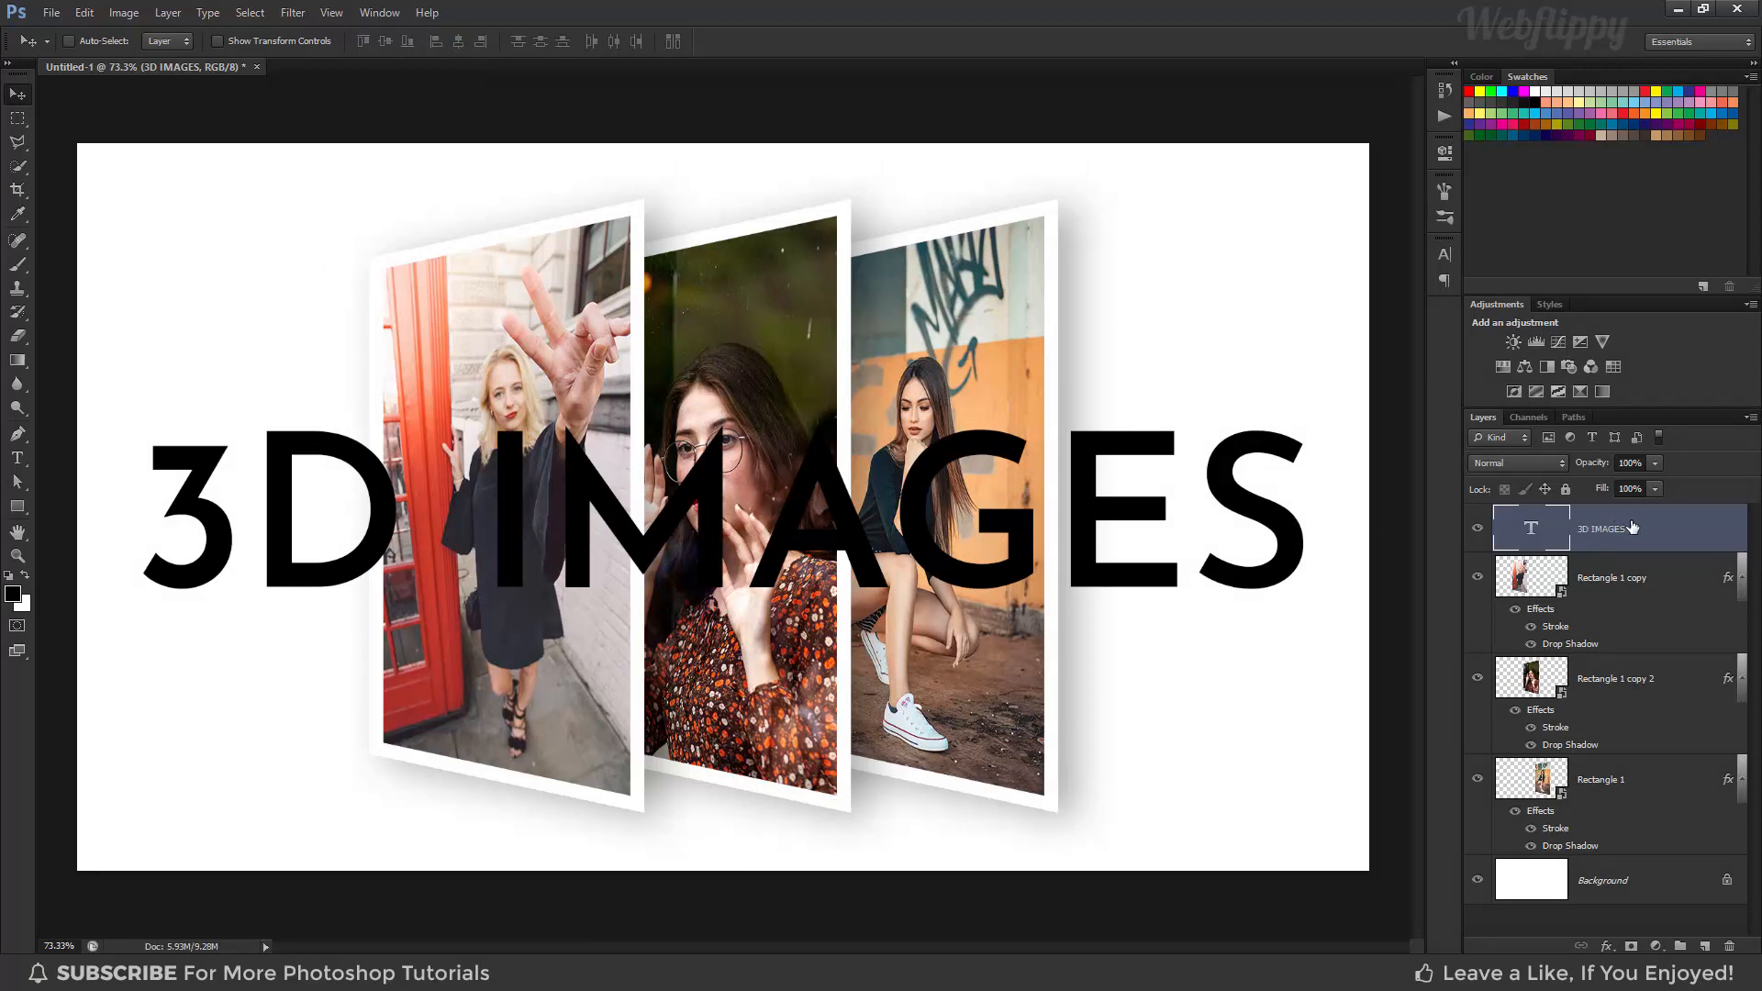
{"action": "left_click_drag", "start_coordinate": [1632, 527], "coordinate": [1636, 830]}
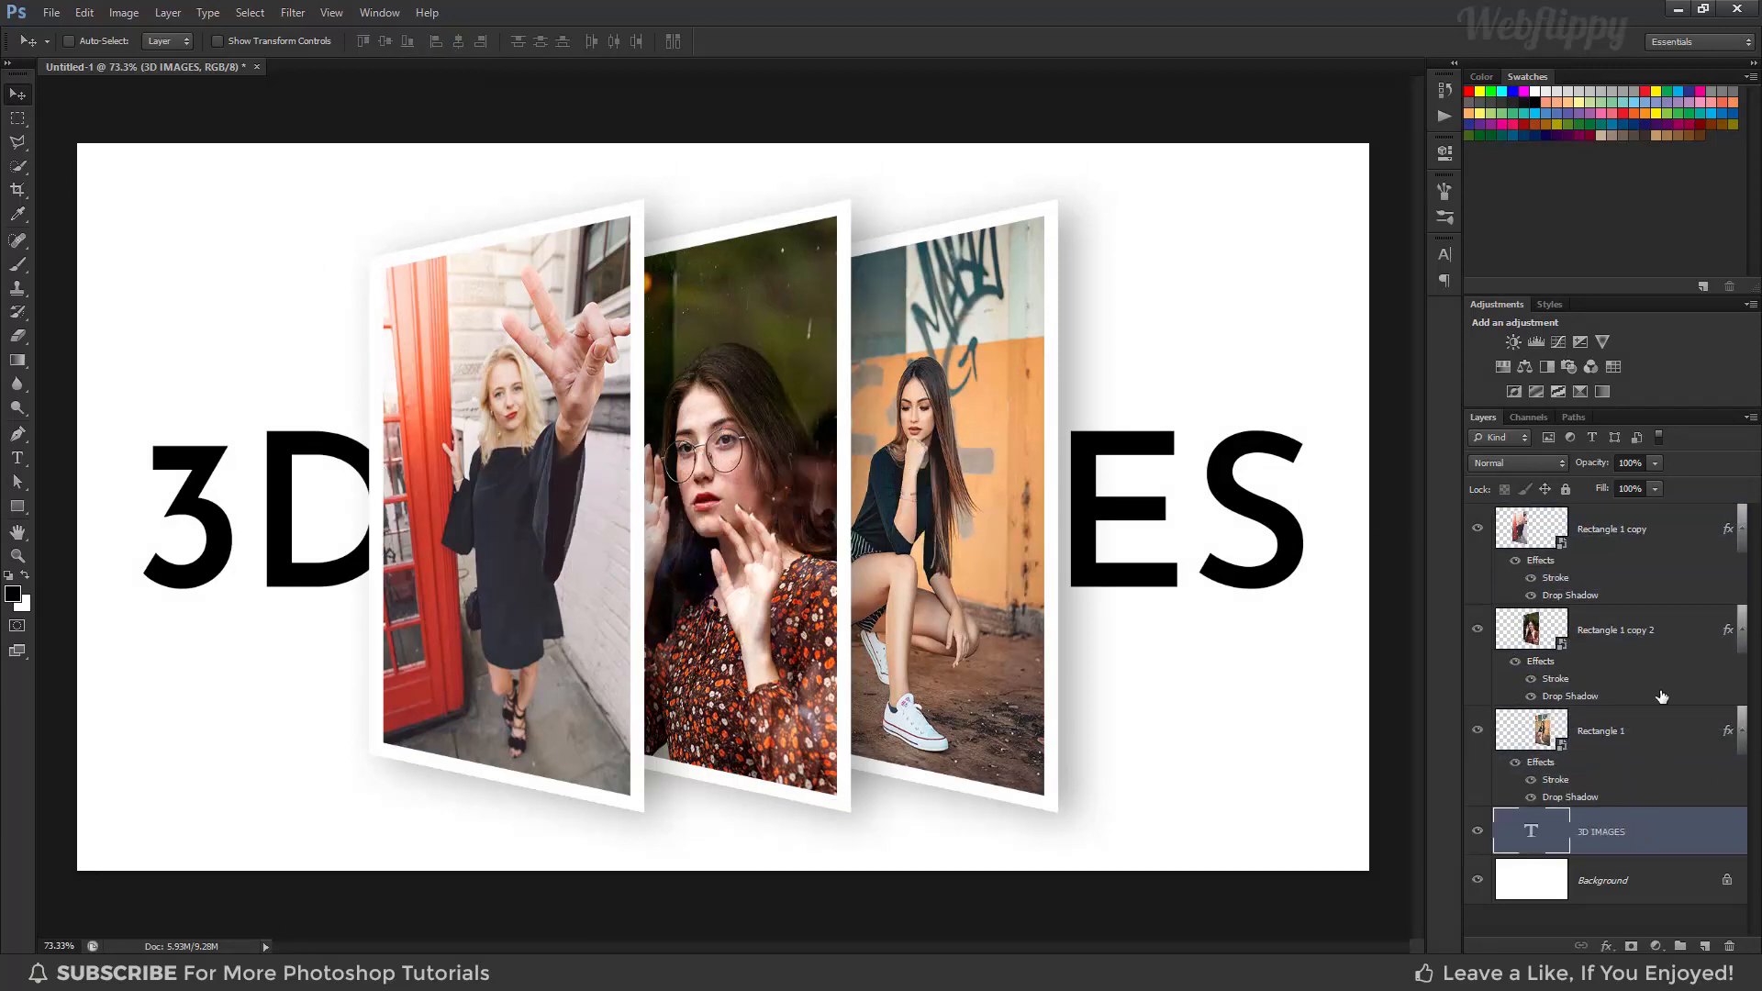
Lower the 3D IMAGES text layer's opacity to about 20%, and hide the layer to compare the mockup without it
{"action": "left_click", "coordinate": [1654, 462]}
{"action": "left_click_drag", "start_coordinate": [1602, 486], "coordinate": [1581, 487]}
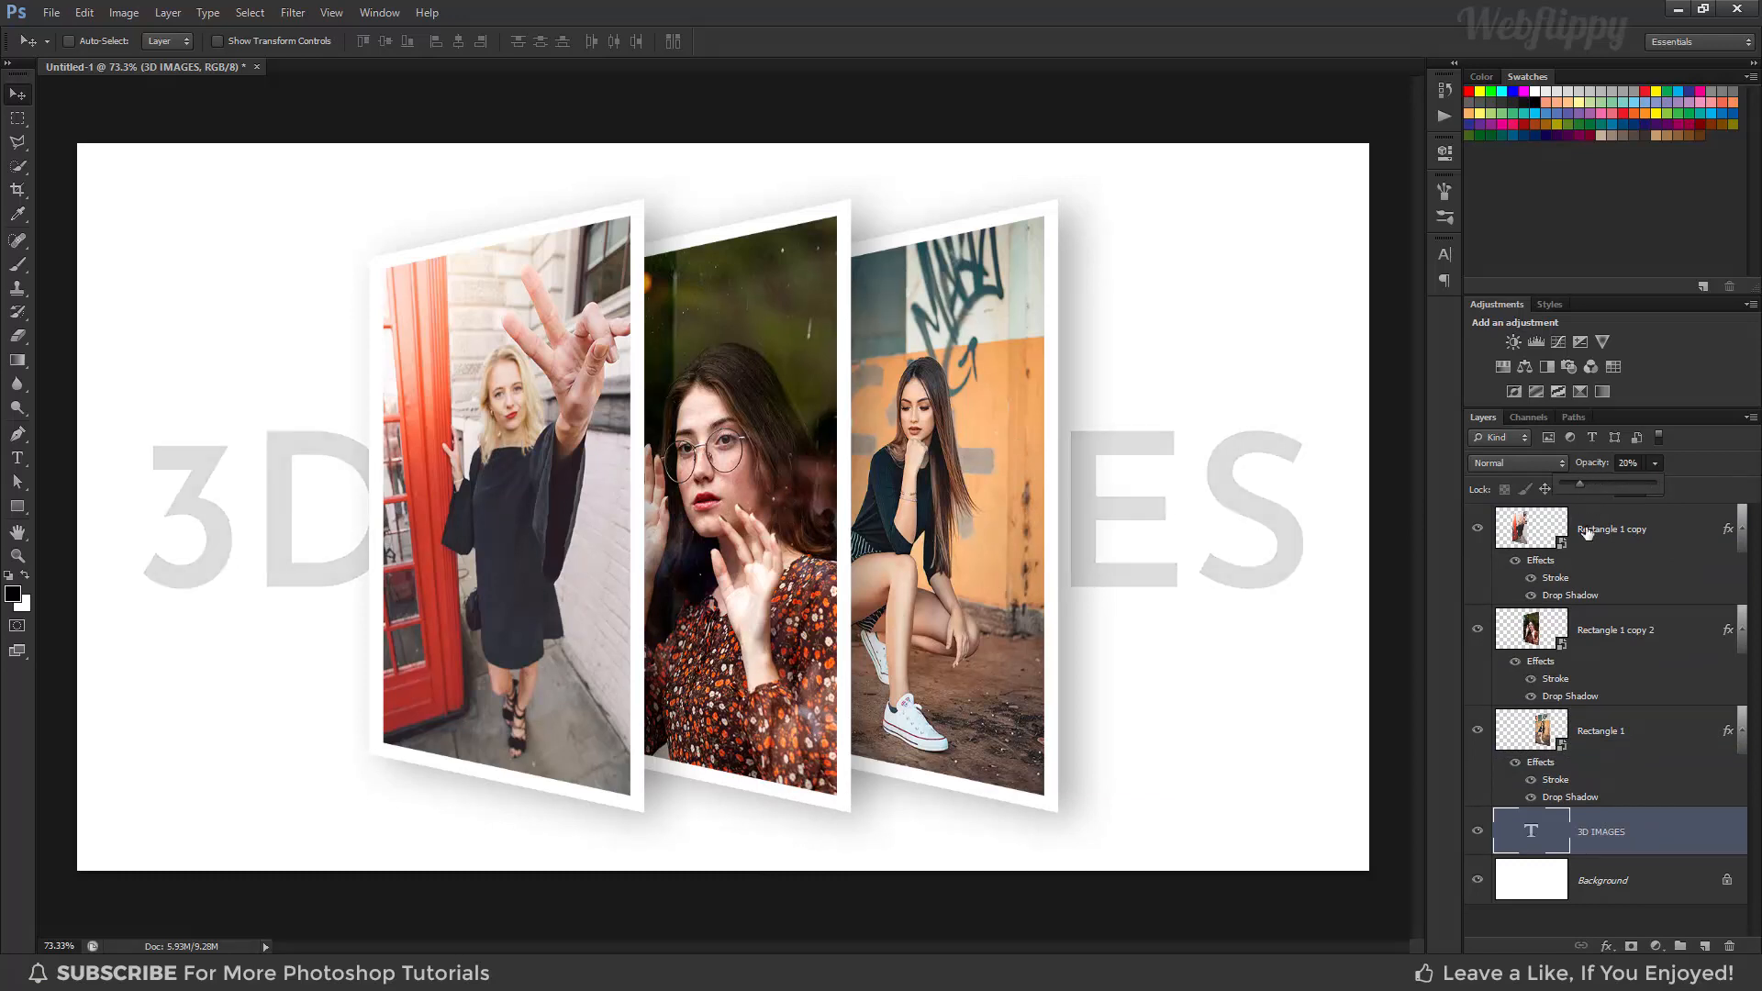
{"action": "left_click", "coordinate": [1476, 831]}
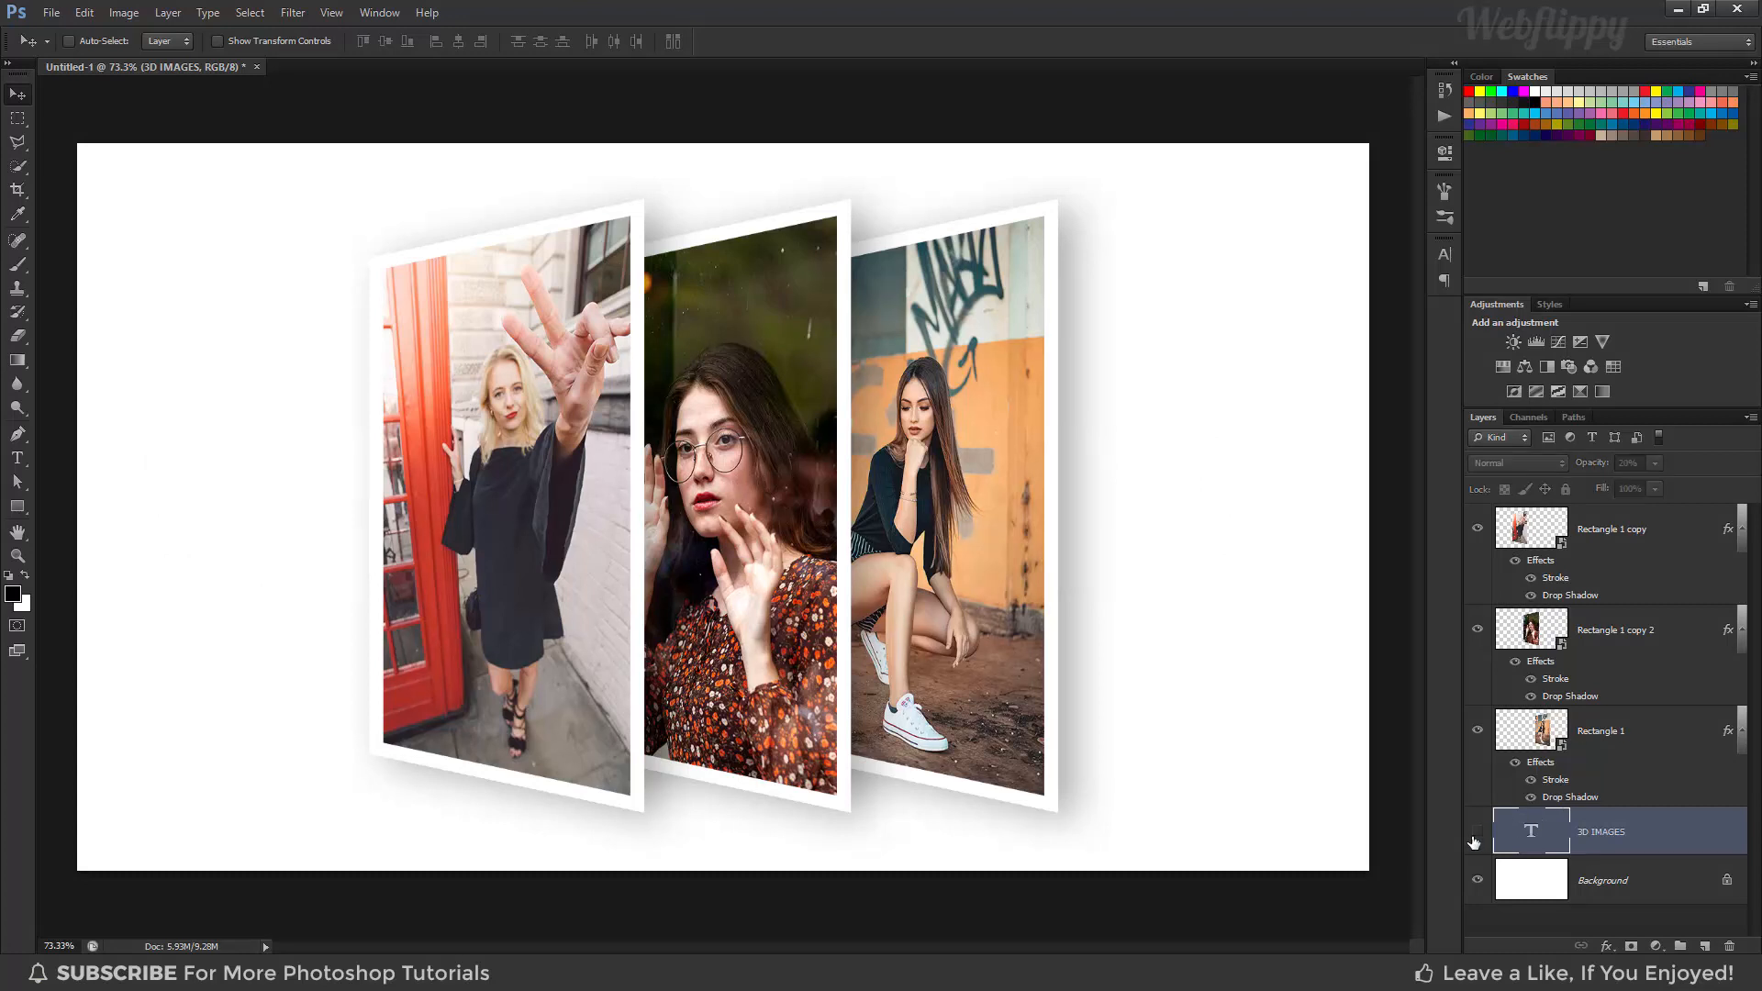